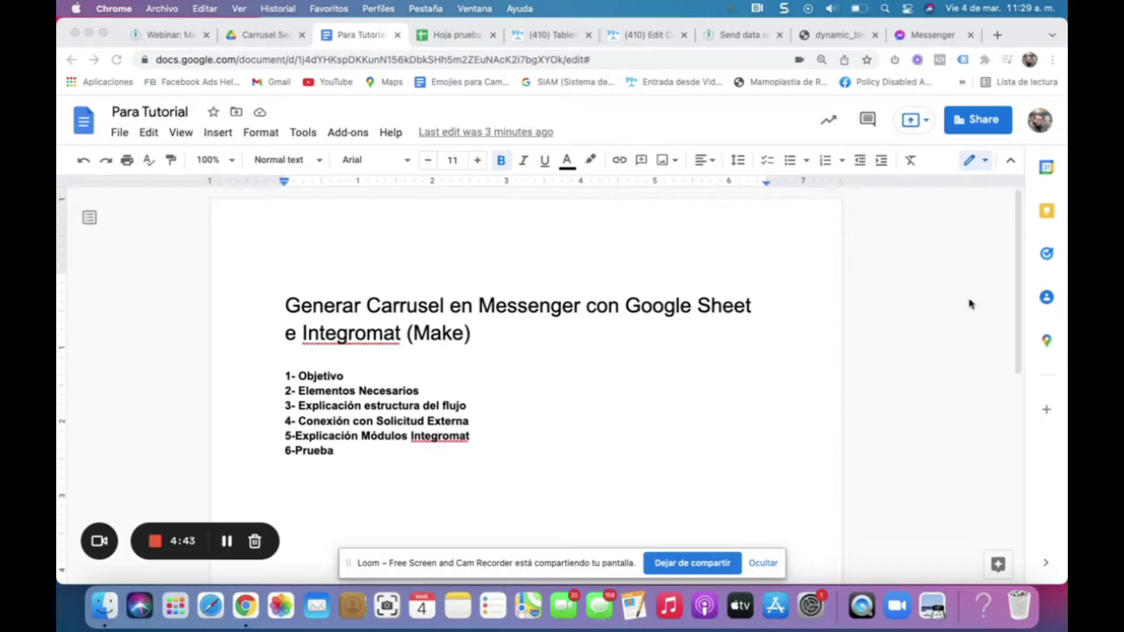
Walk through the tutorial outline from Elementos Necesarios to the Integromat modules, then return to Objetivo.
left_click(1017, 246)
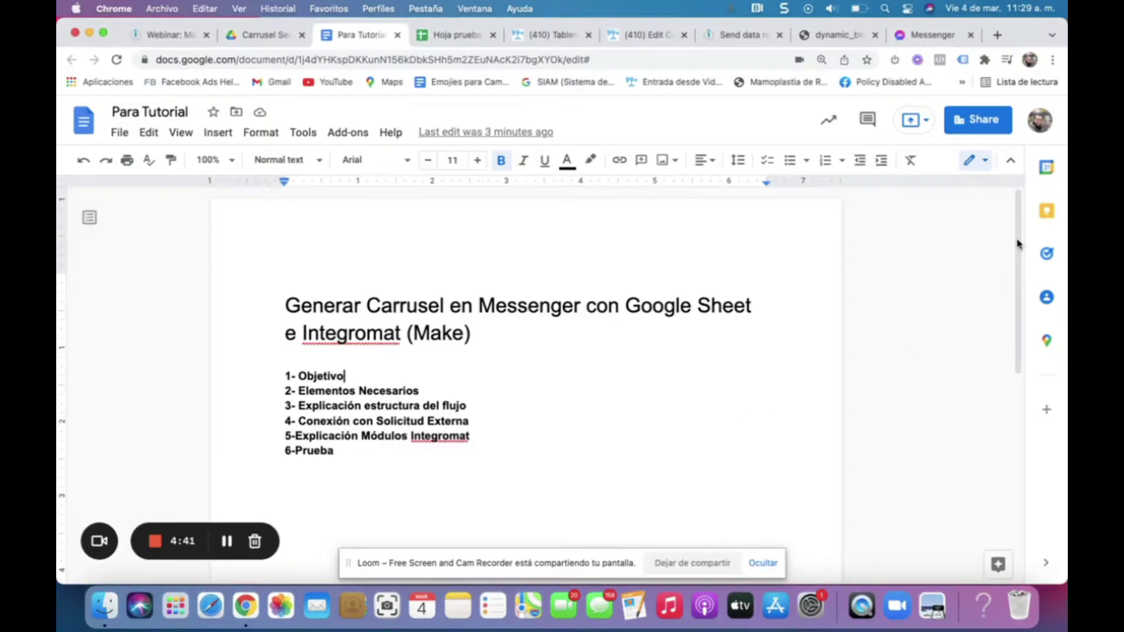
scroll(1017, 263, "down", 1)
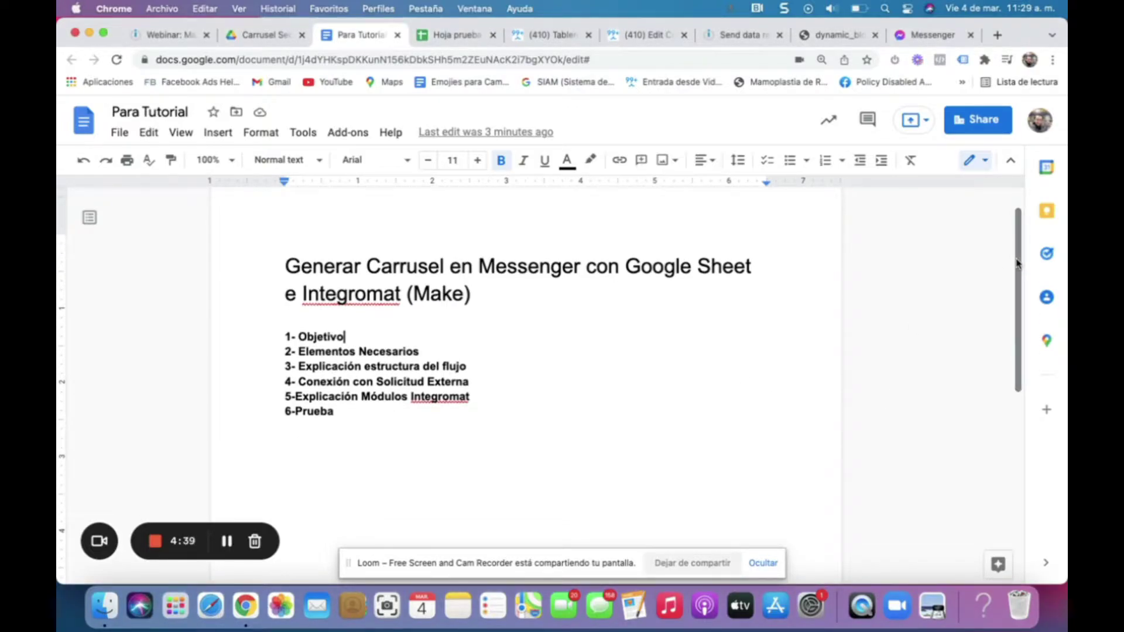
left_click_drag(1017, 263, 1017, 218)
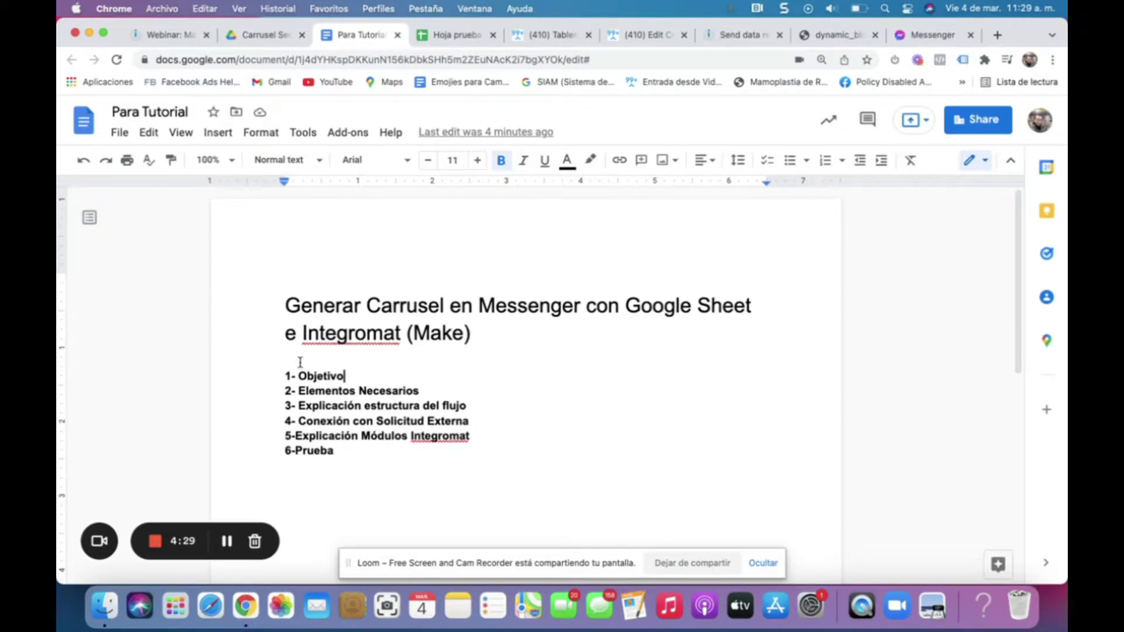
left_click(429, 392)
left_click(473, 407)
left_click(477, 419)
left_click(480, 437)
left_click(351, 376)
Review the property carousel in the Messenger conversation.
left_click(917, 35)
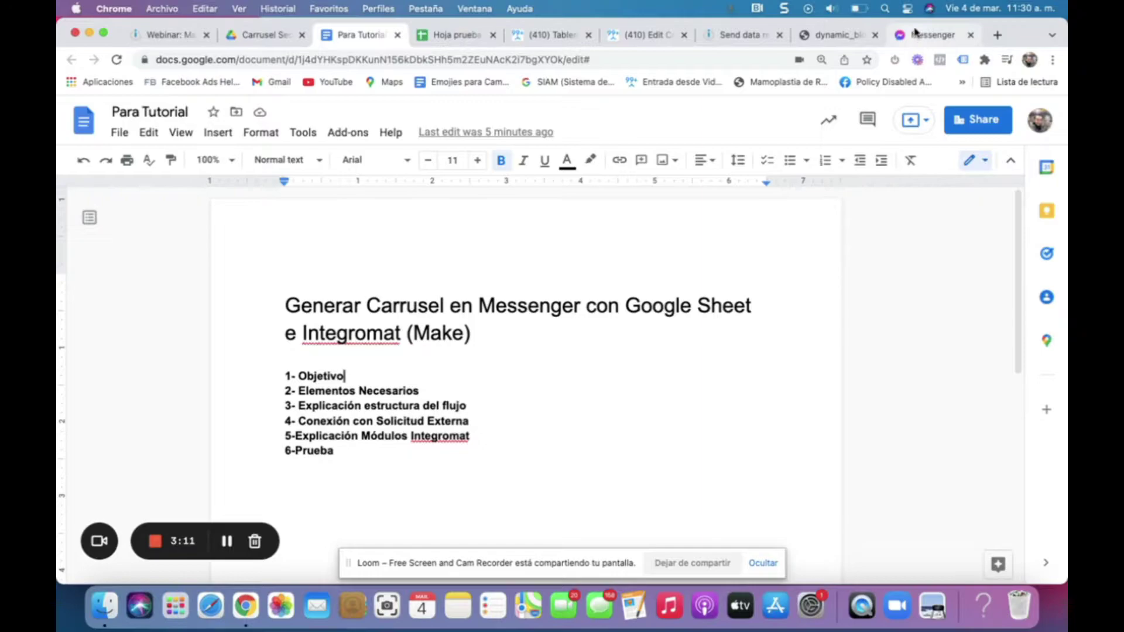
scroll(933, 371, "up", 1)
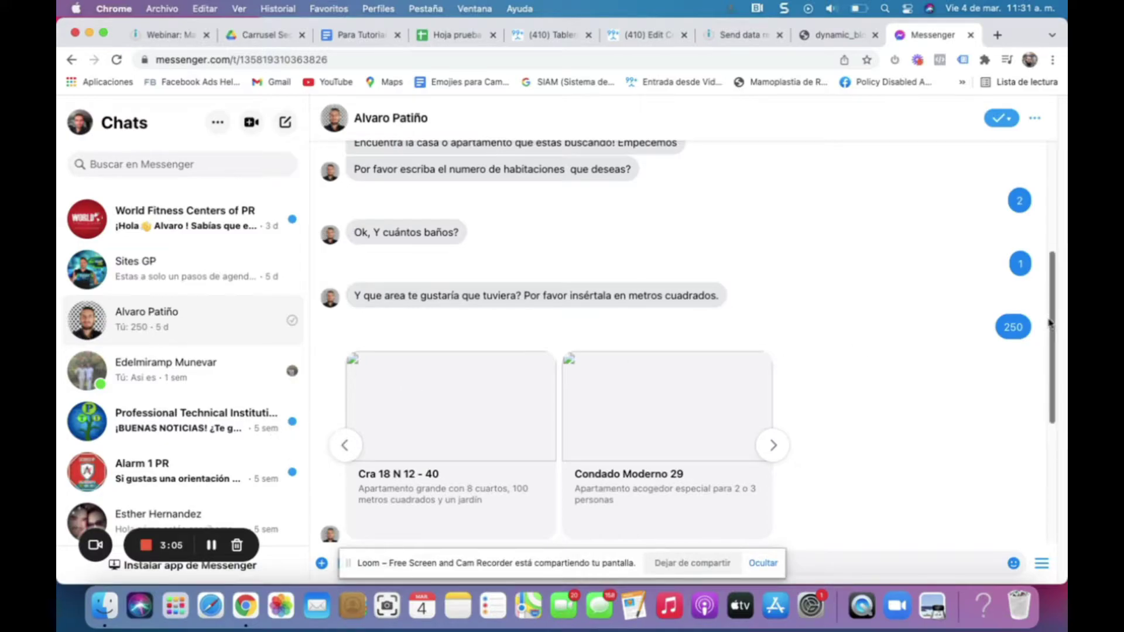
left_click_drag(1051, 323, 1043, 291)
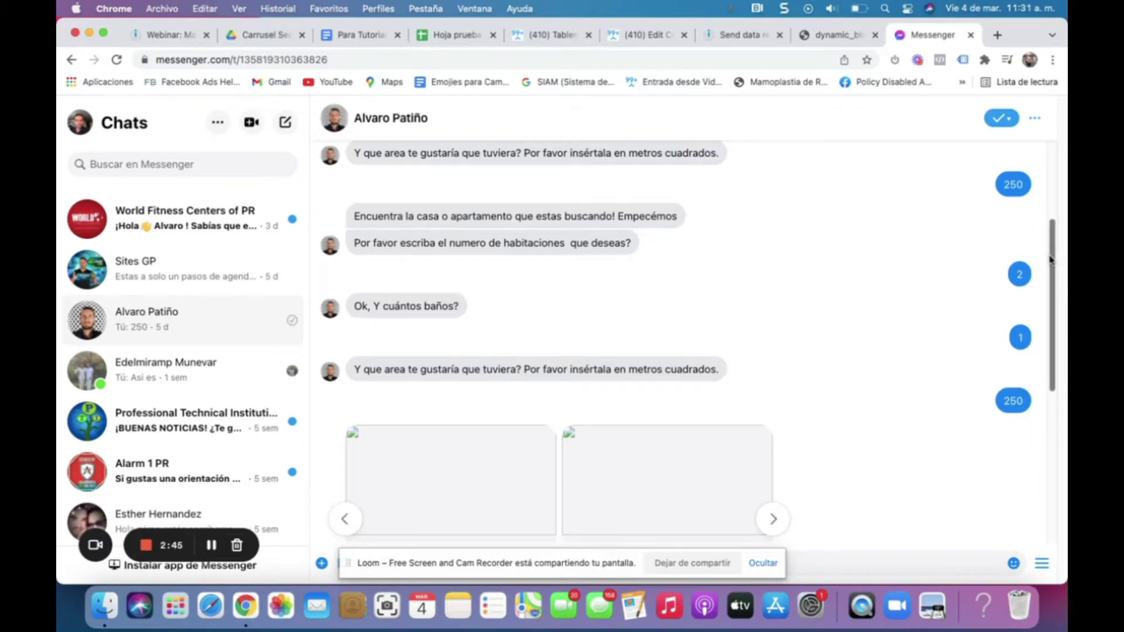
scroll(669, 418, "down", 3)
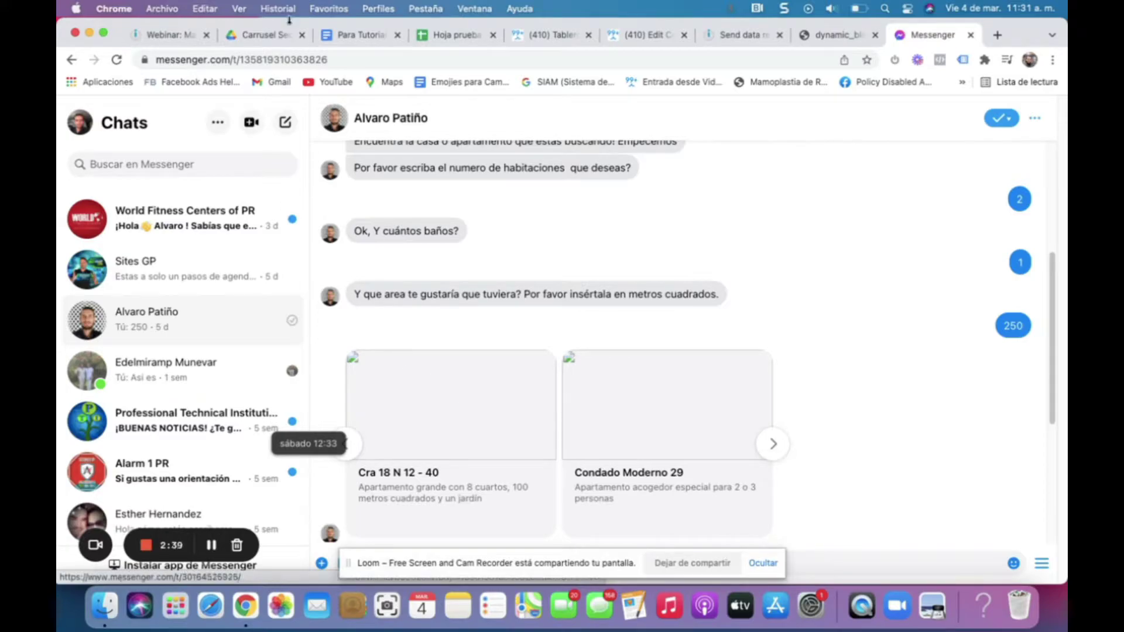
Compare with the property spreadsheet, page the carousel to the last listings, and return to the tutorial.
left_click(462, 36)
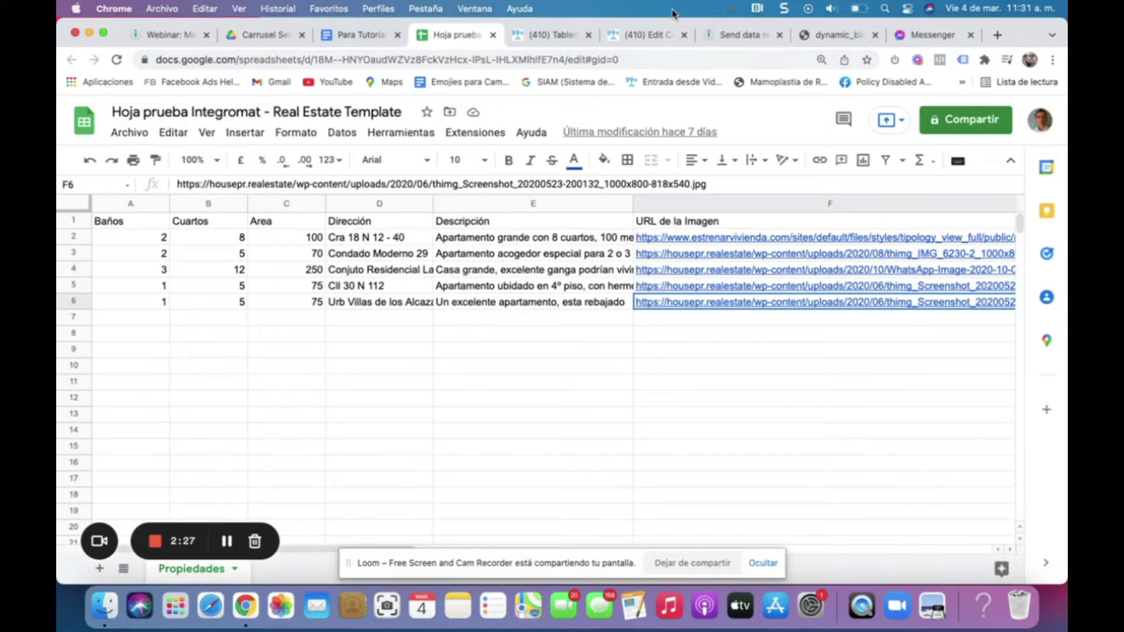
left_click(930, 35)
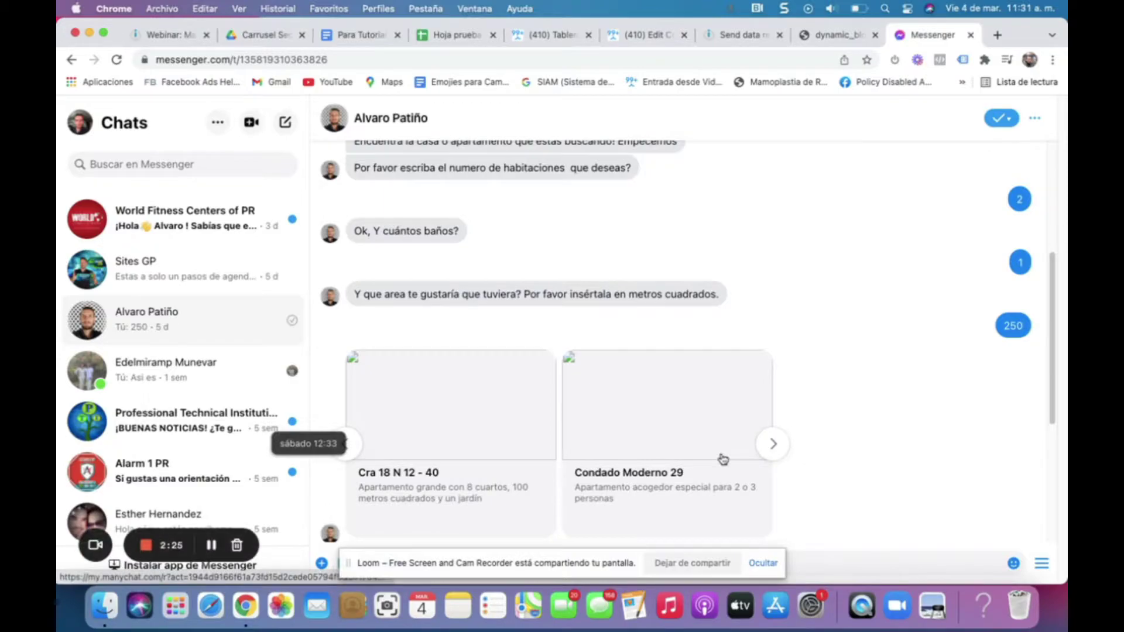
left_click(353, 446)
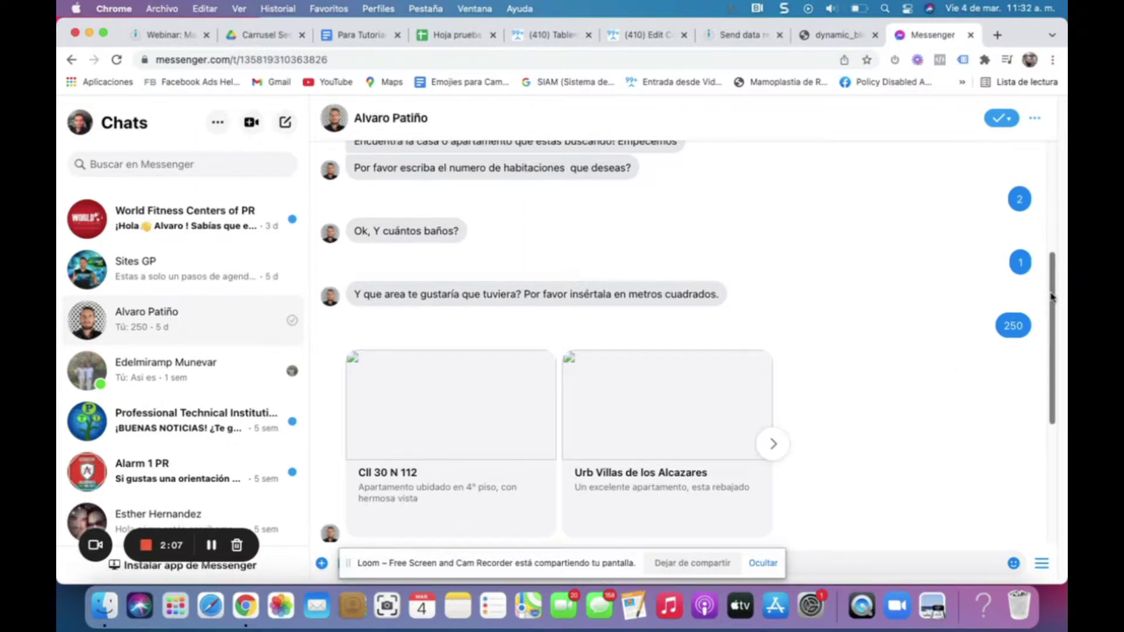
left_click_drag(1052, 300, 1052, 337)
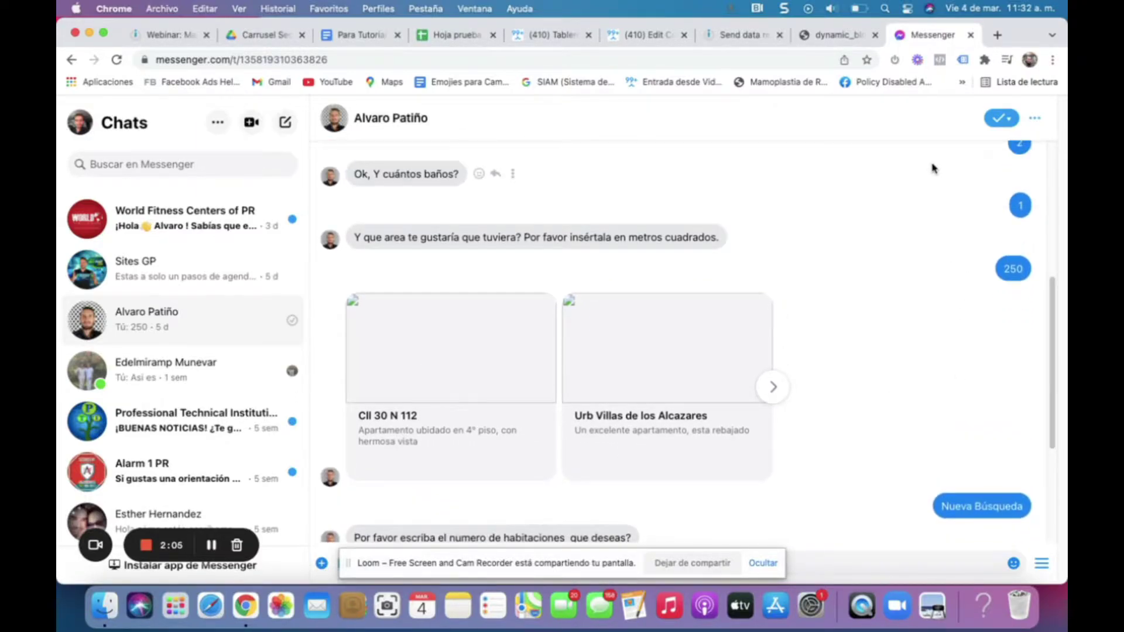
left_click(354, 35)
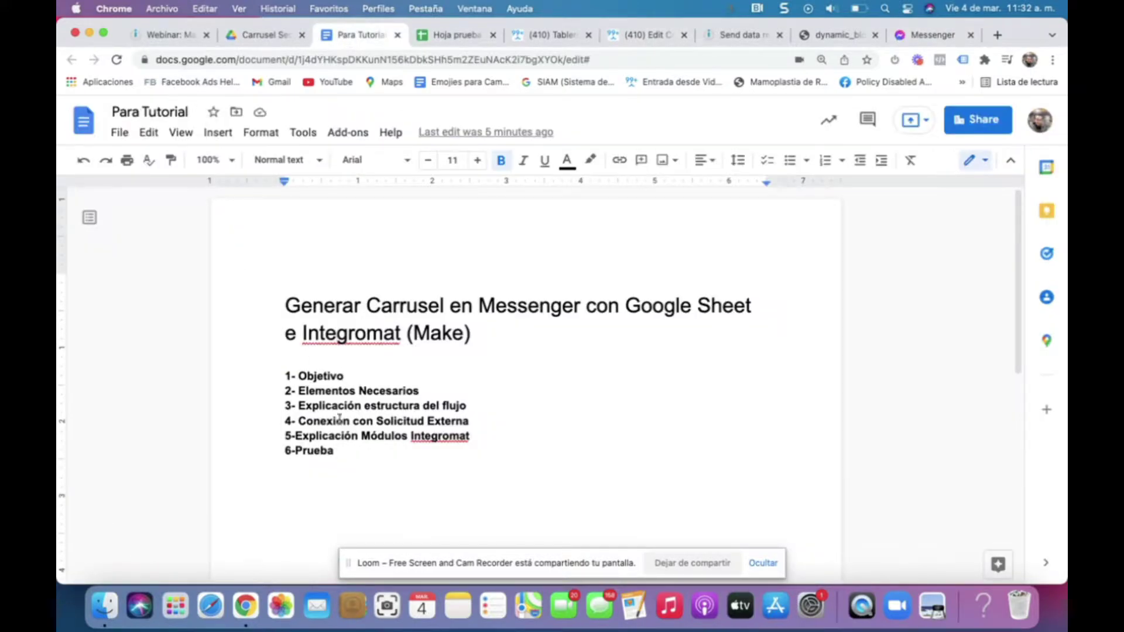
Highlight the Elementos Necesarios line, then check the Carrusel Sector Inmobiliario Drive folder and the Google apps list.
left_click_drag(296, 391, 417, 390)
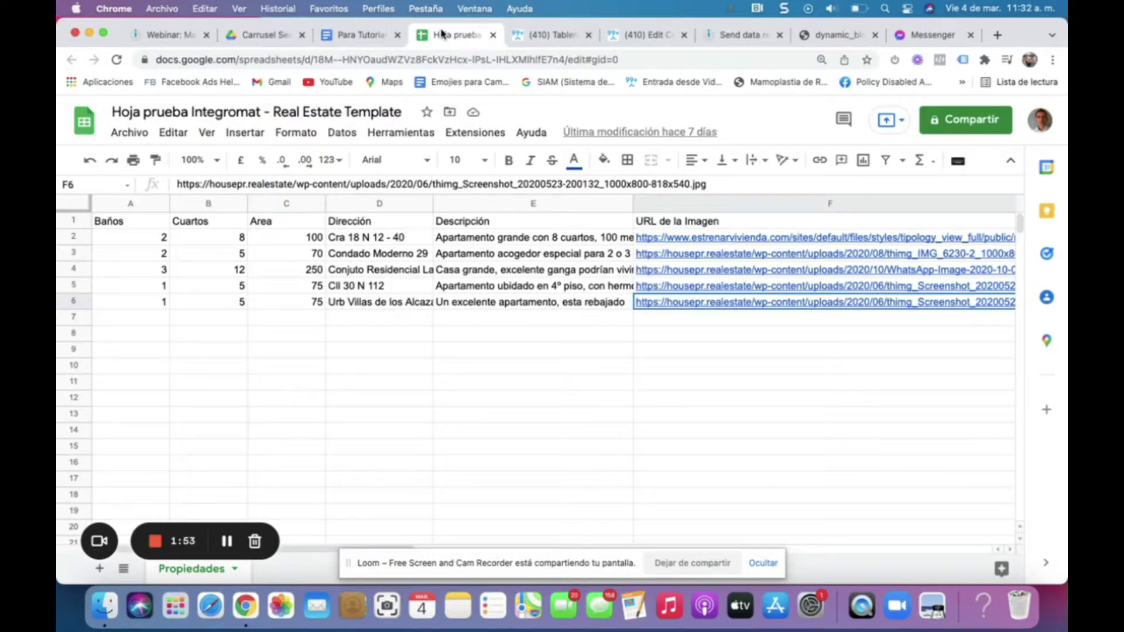
left_click(270, 36)
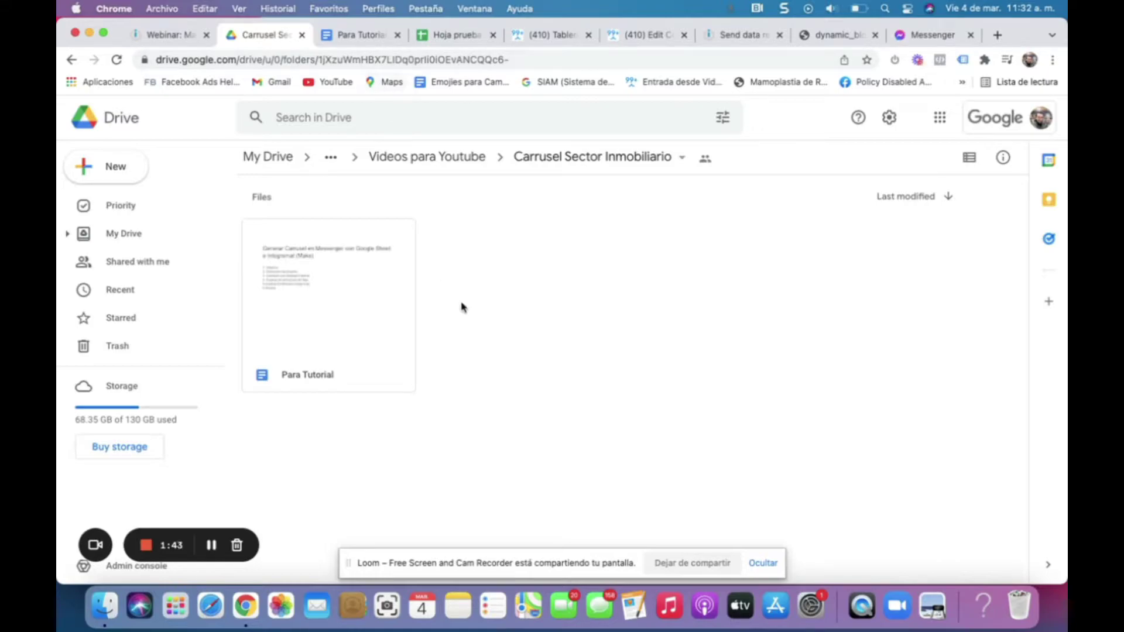
left_click(939, 117)
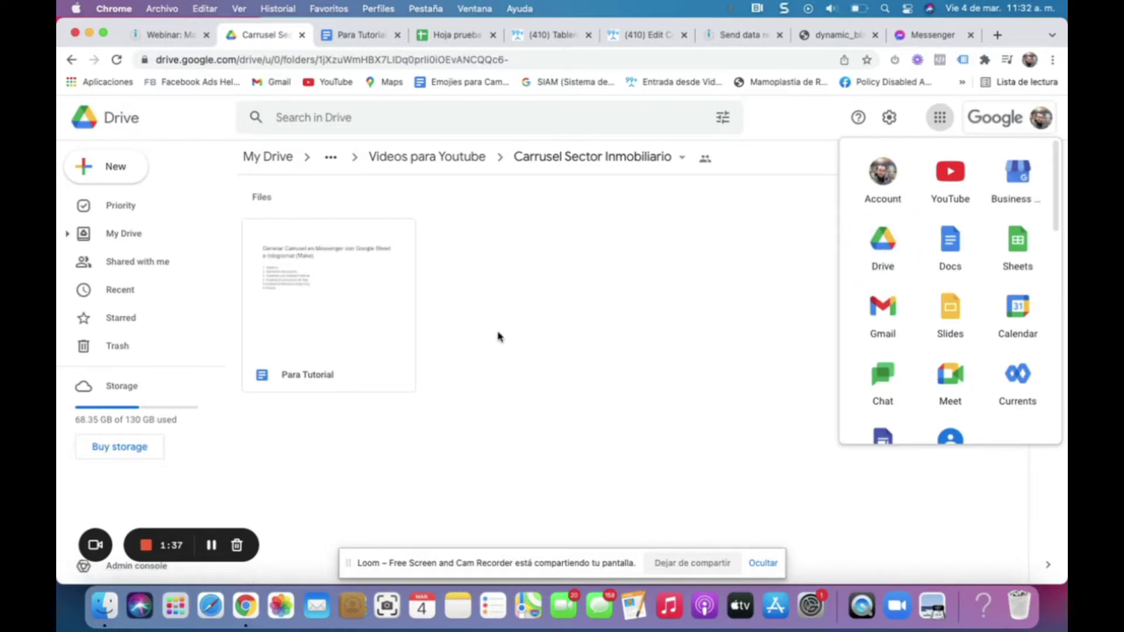
left_click(477, 337)
Look at the folder's new-file options, then bring up the Hoja prueba Integromat spreadsheet.
right_click(467, 344)
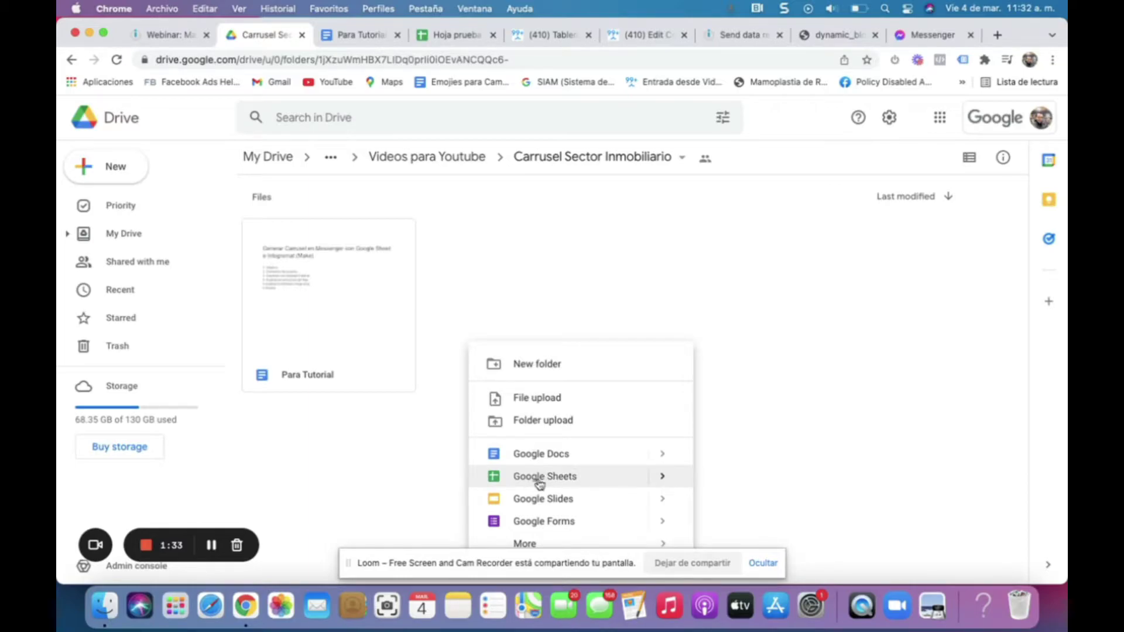
left_click(626, 339)
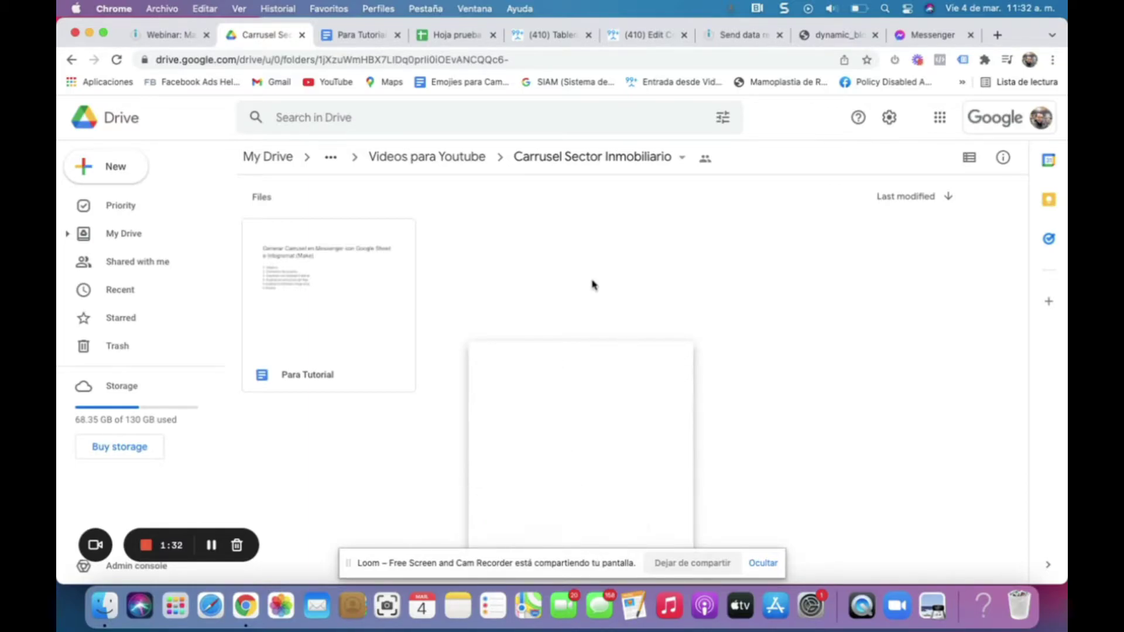
left_click(464, 37)
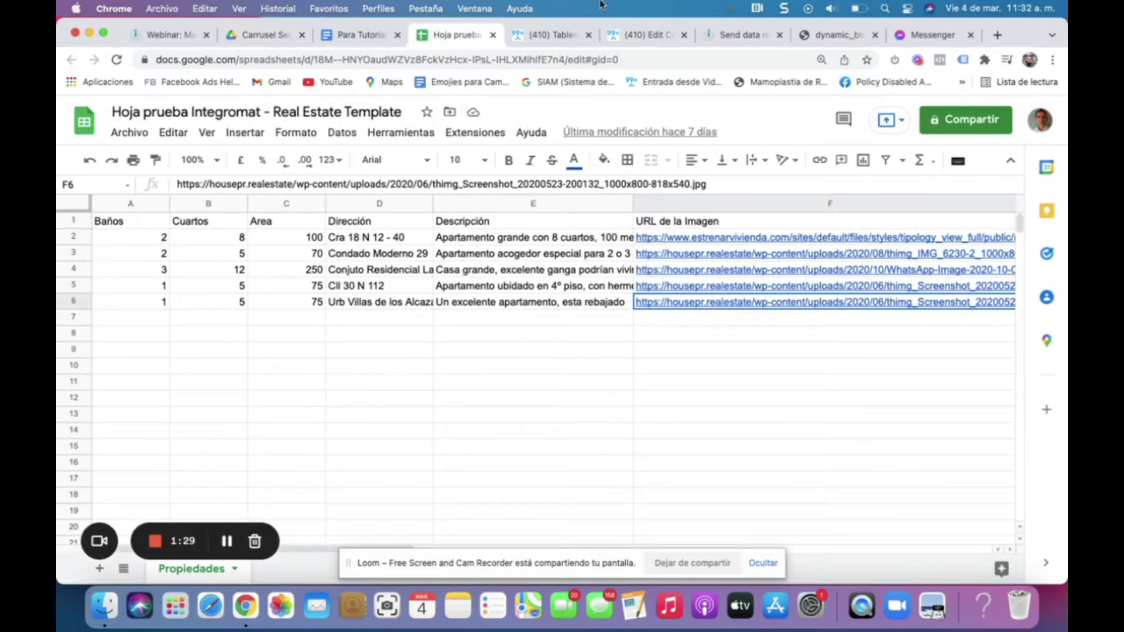
left_click(116, 222)
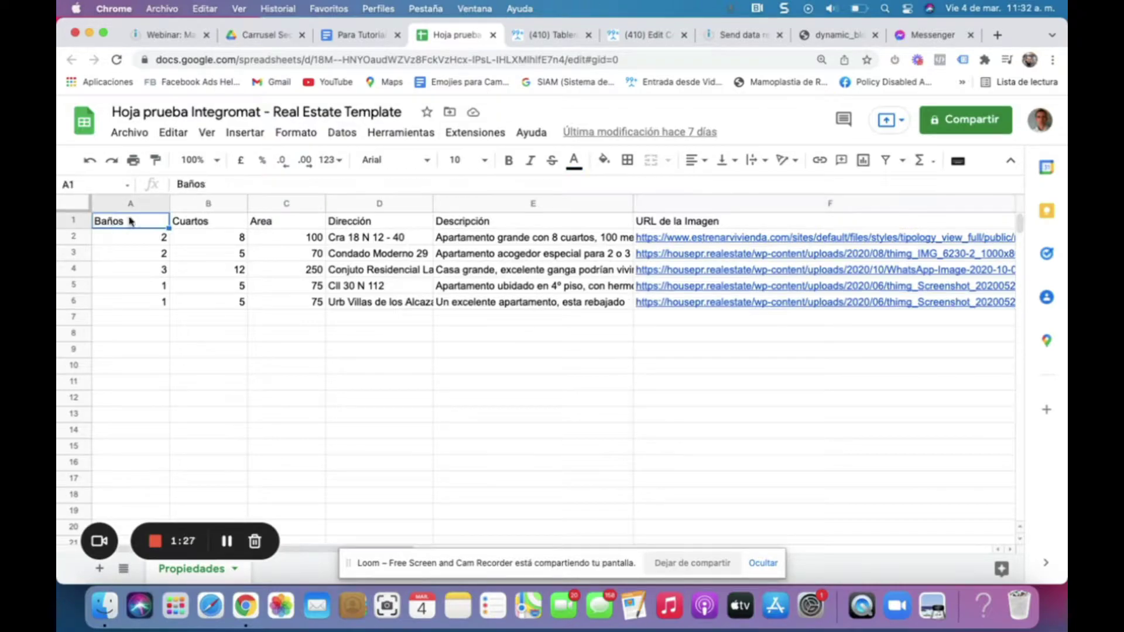
left_click(191, 222)
left_click(162, 222)
left_click(219, 222)
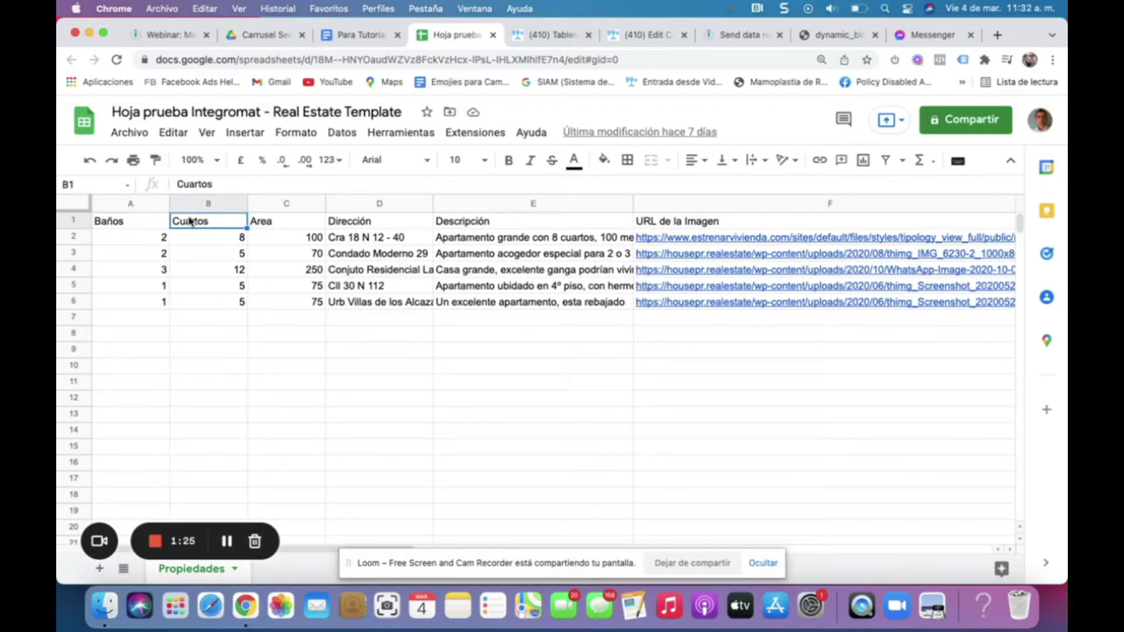
left_click(124, 227)
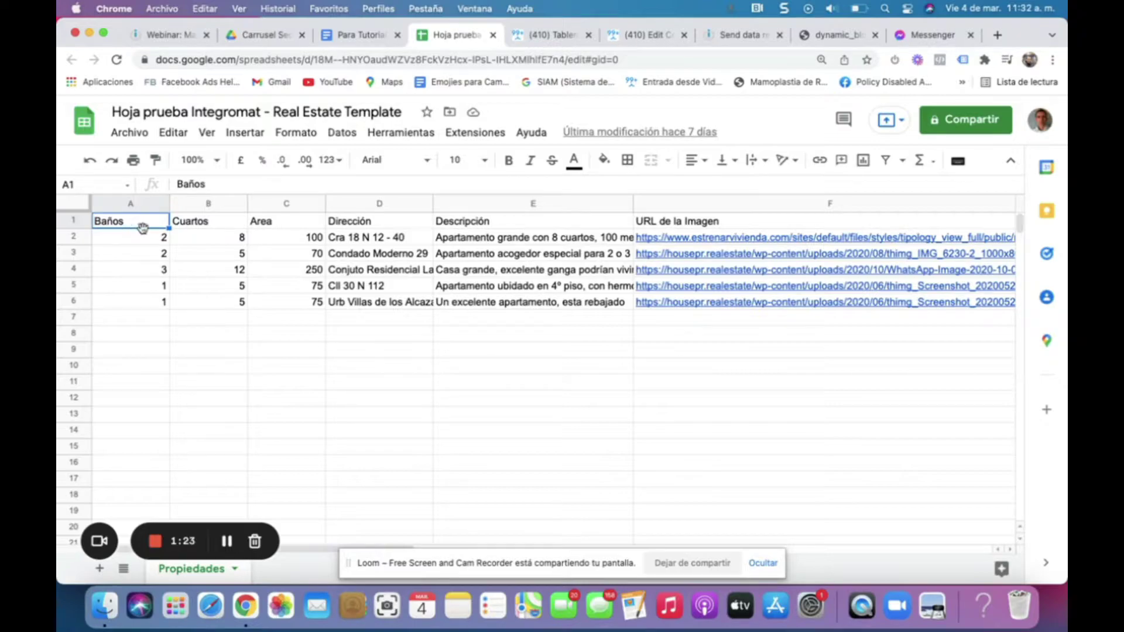
left_click(214, 226)
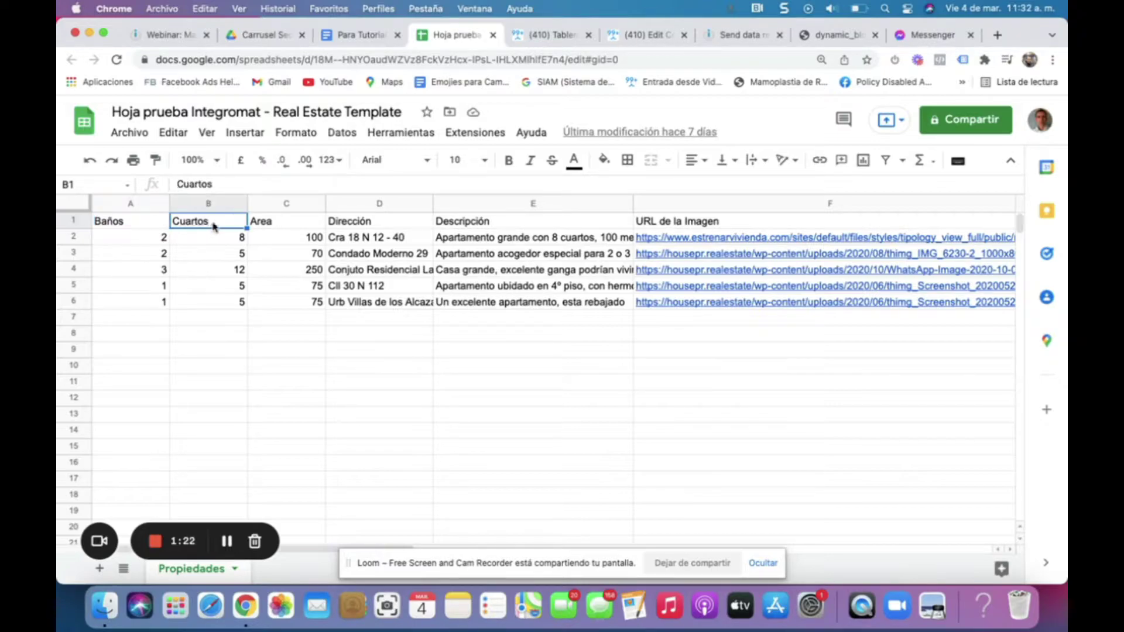
left_click(270, 225)
left_click(363, 226)
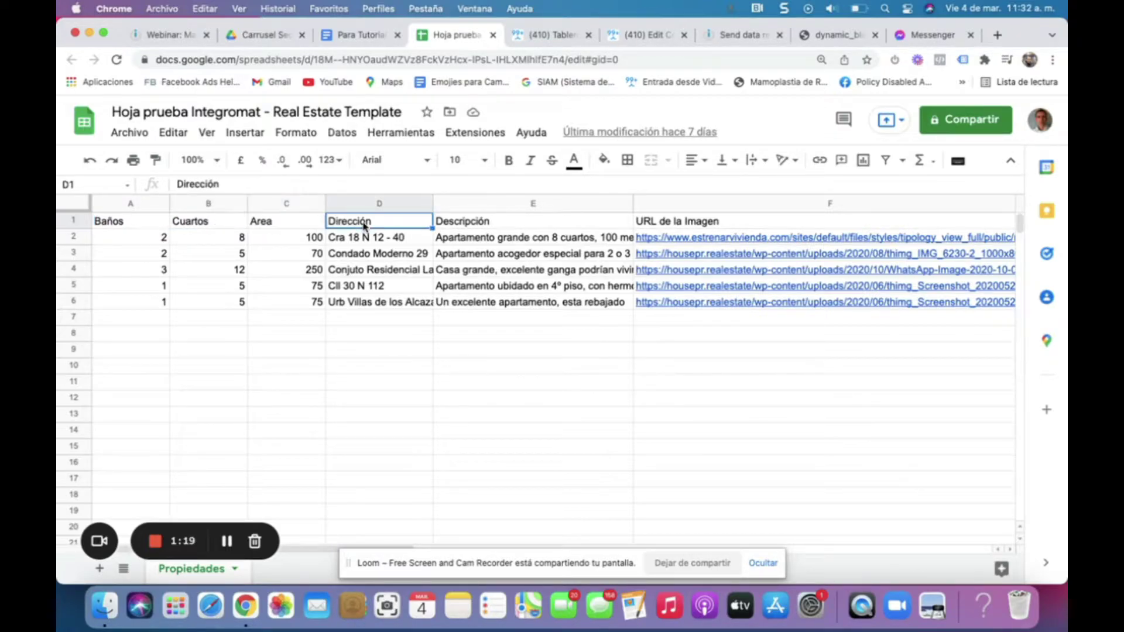
left_click(477, 225)
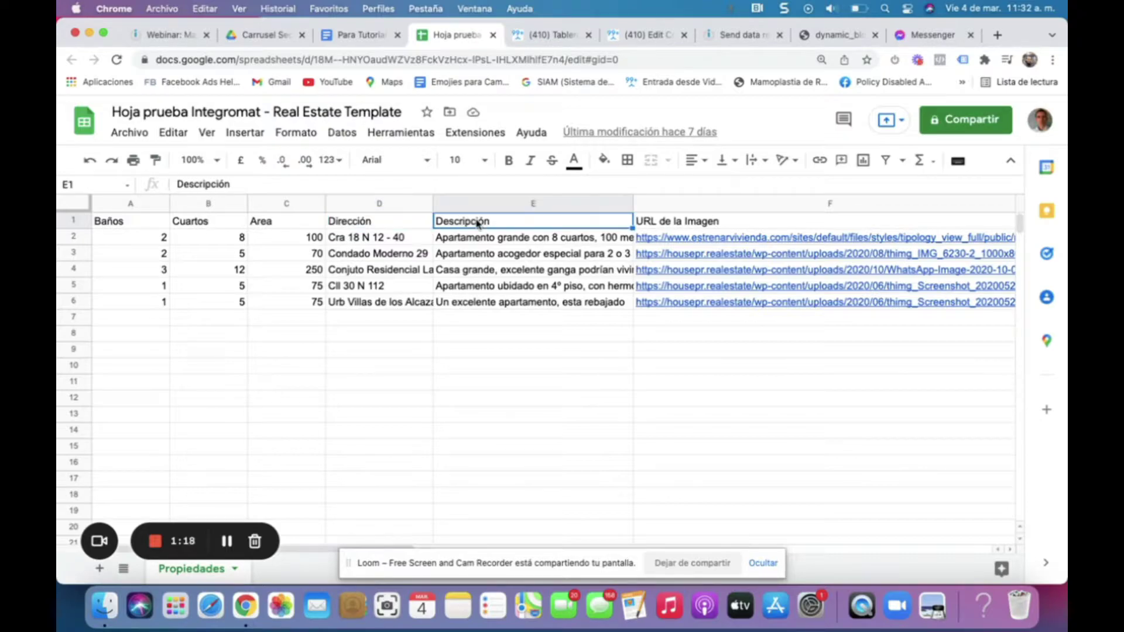
left_click(663, 223)
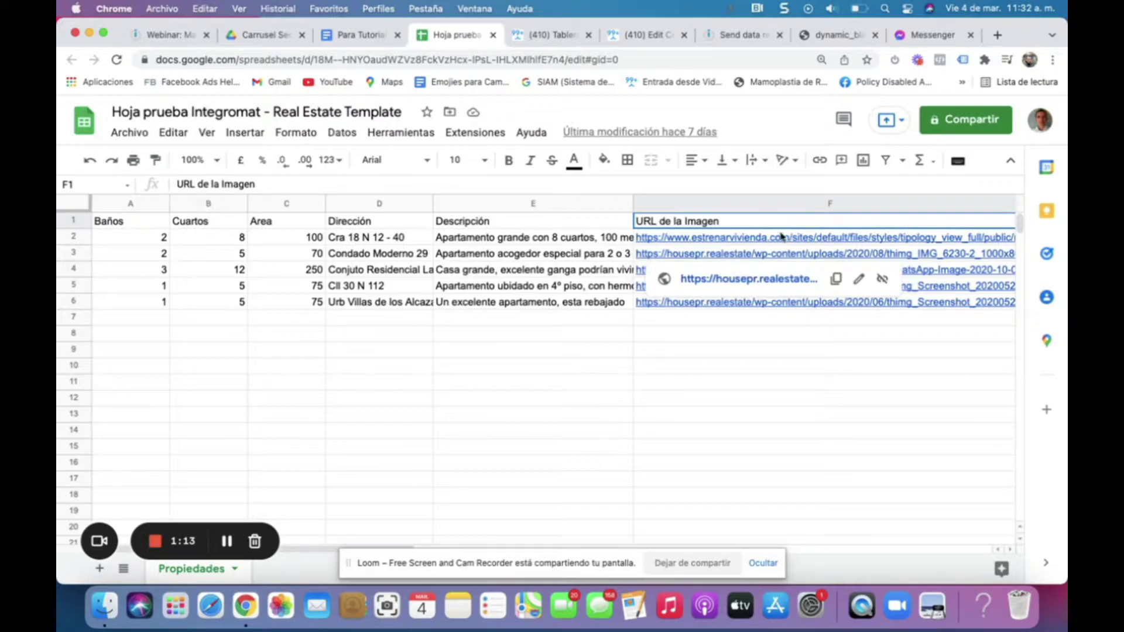
left_click(748, 240)
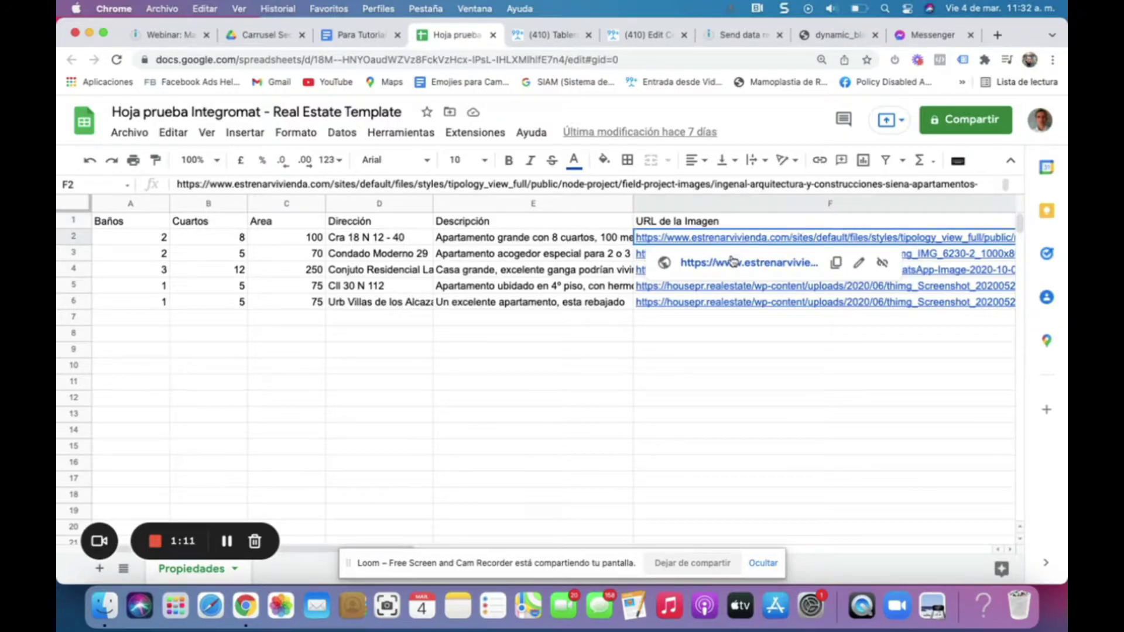
left_click(733, 260)
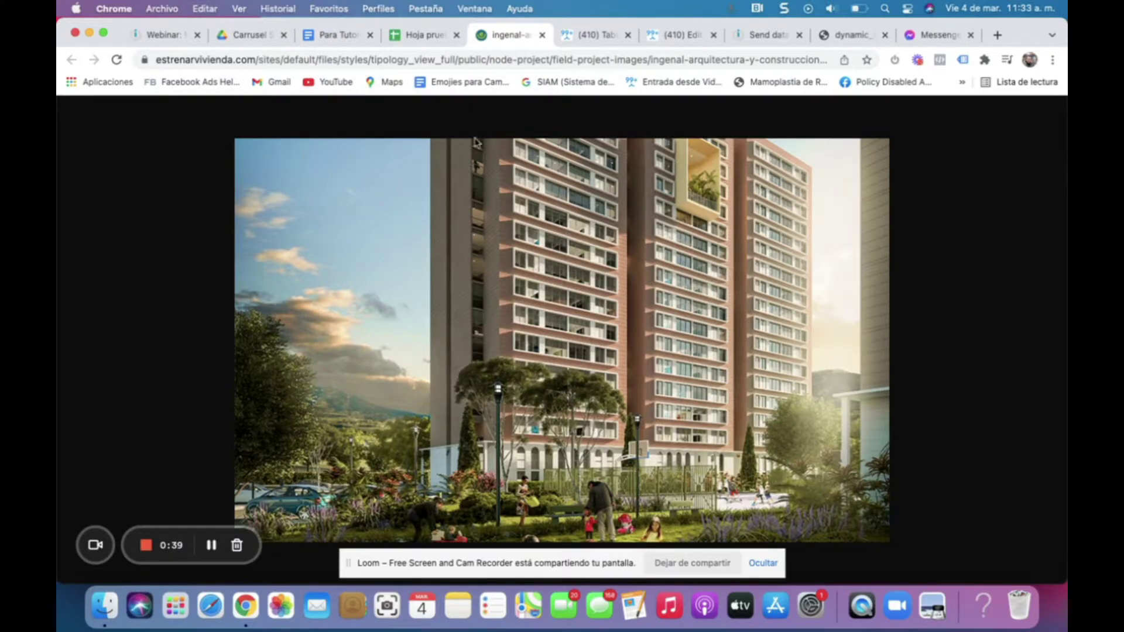
left_click(543, 34)
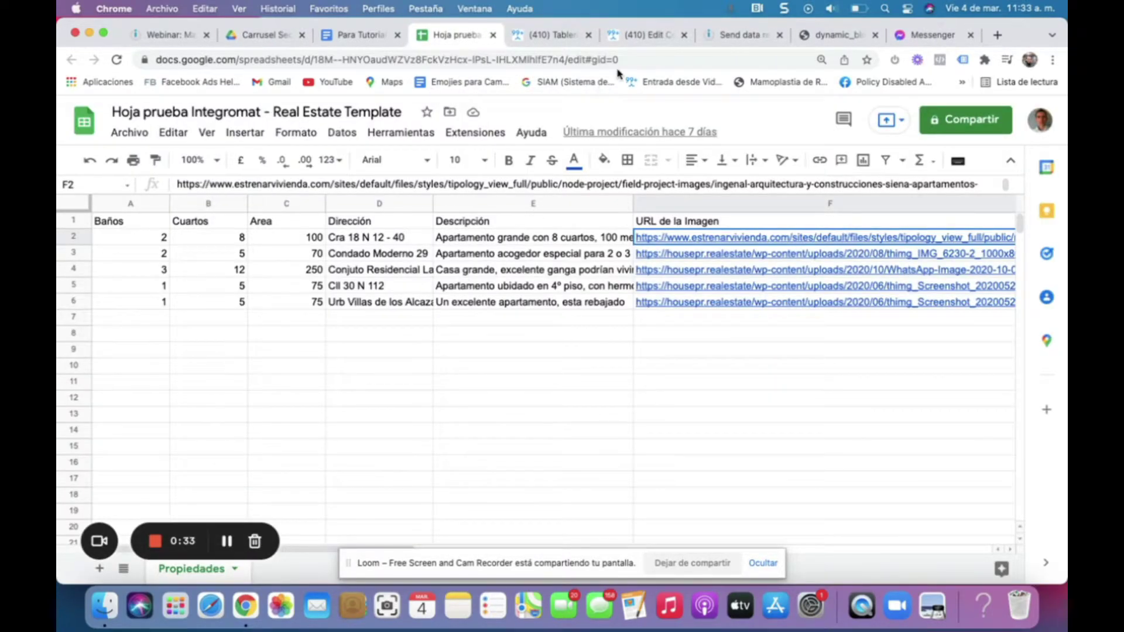
Open Campos in ManyChat settings and the Demo Real State folder with RE-Banos, RE-Habitaciones, RE-Superficie.
left_click(550, 37)
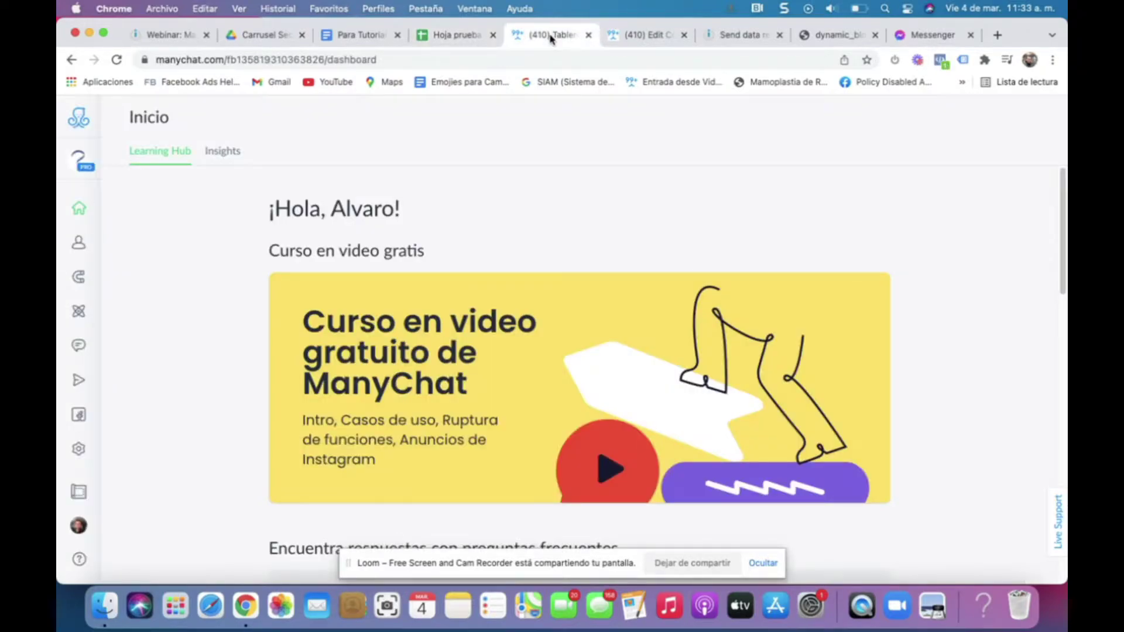
left_click(80, 460)
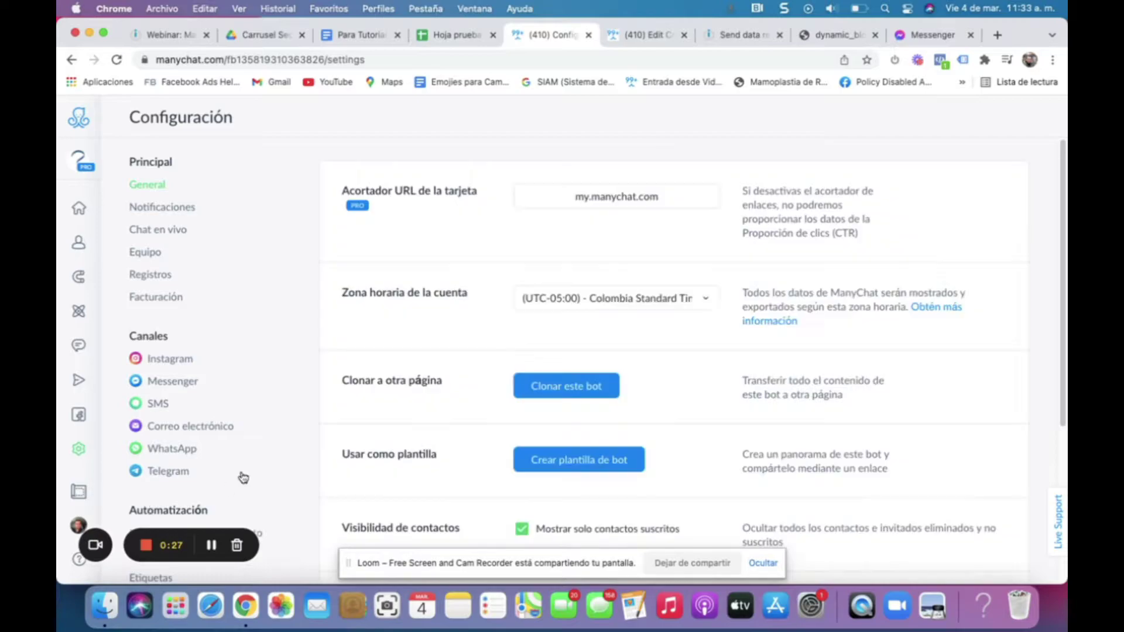
scroll(1048, 228, "down", 5)
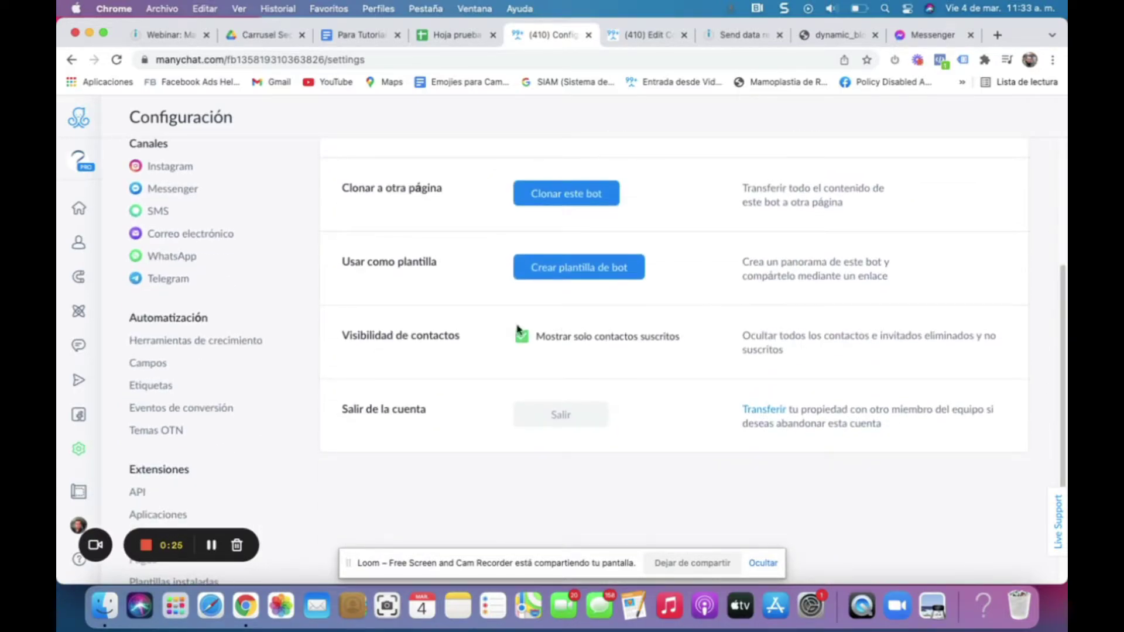
left_click(143, 367)
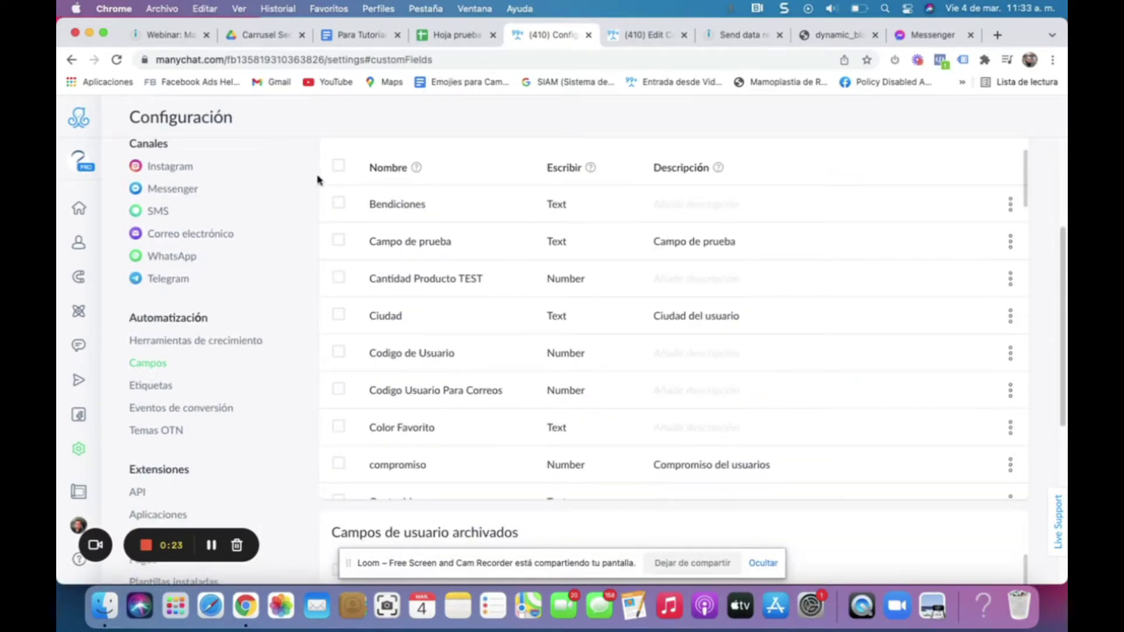
left_click_drag(1060, 283, 1058, 177)
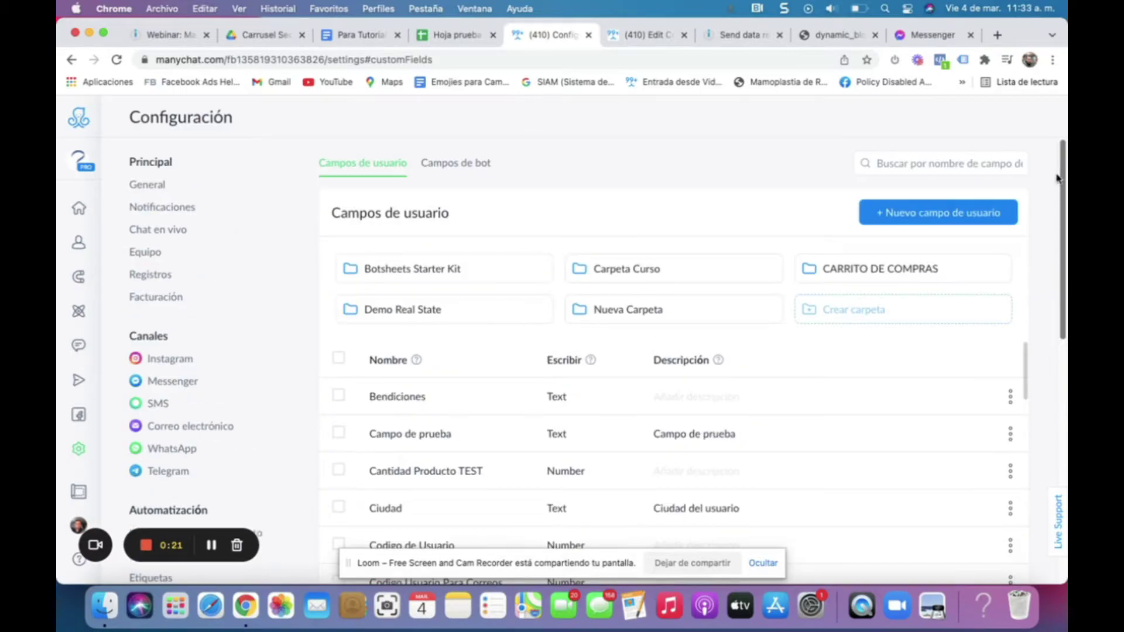
left_click(468, 310)
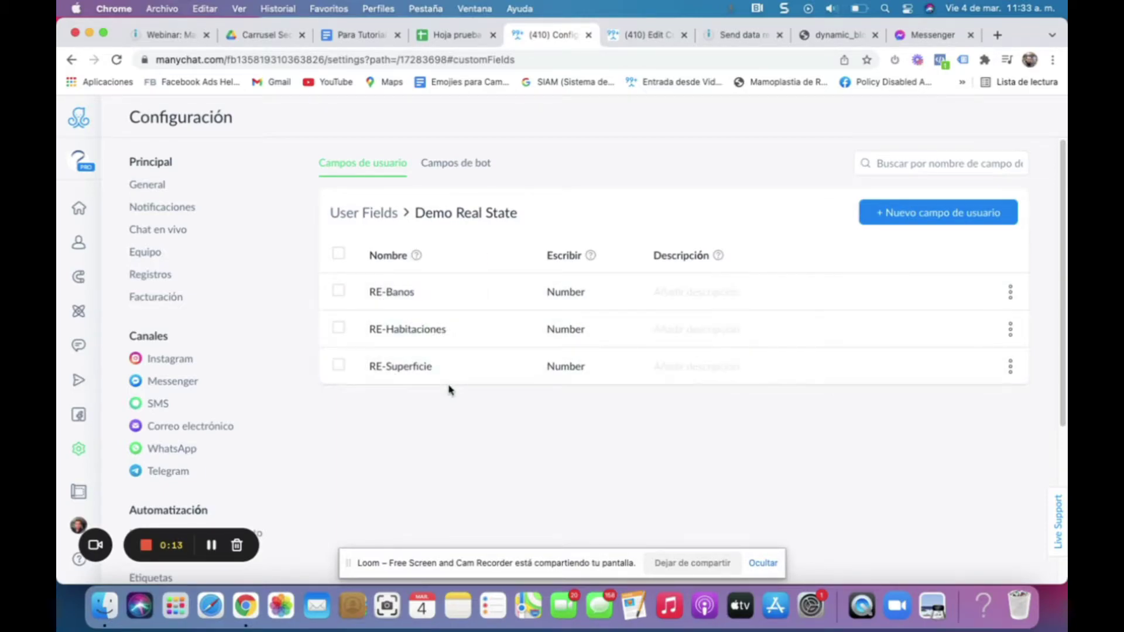
left_click(454, 36)
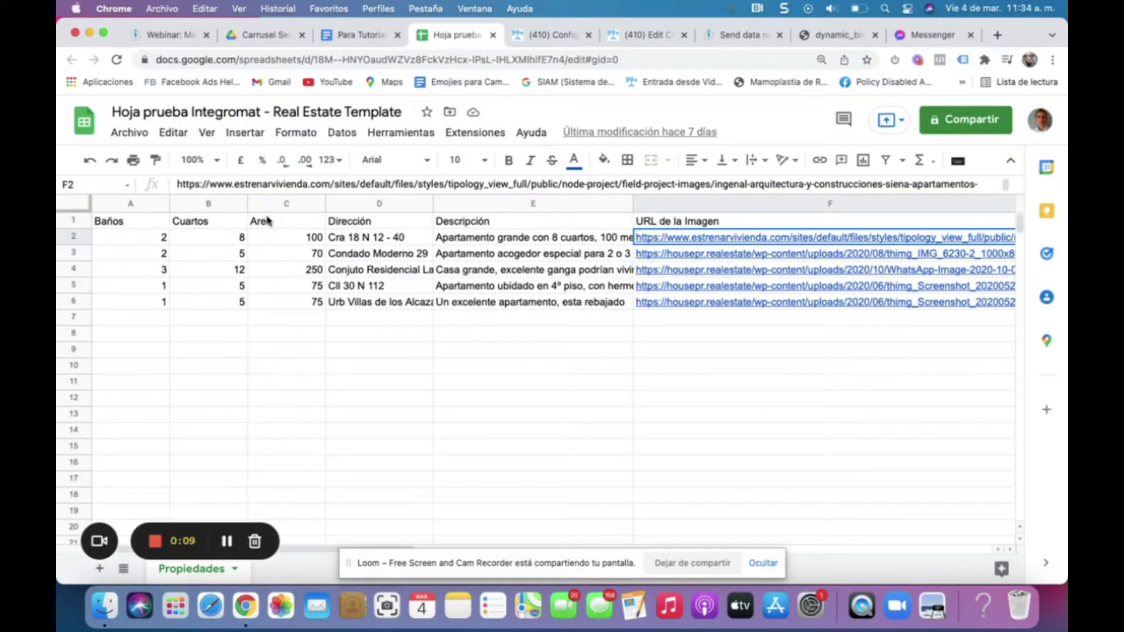
left_click(624, 35)
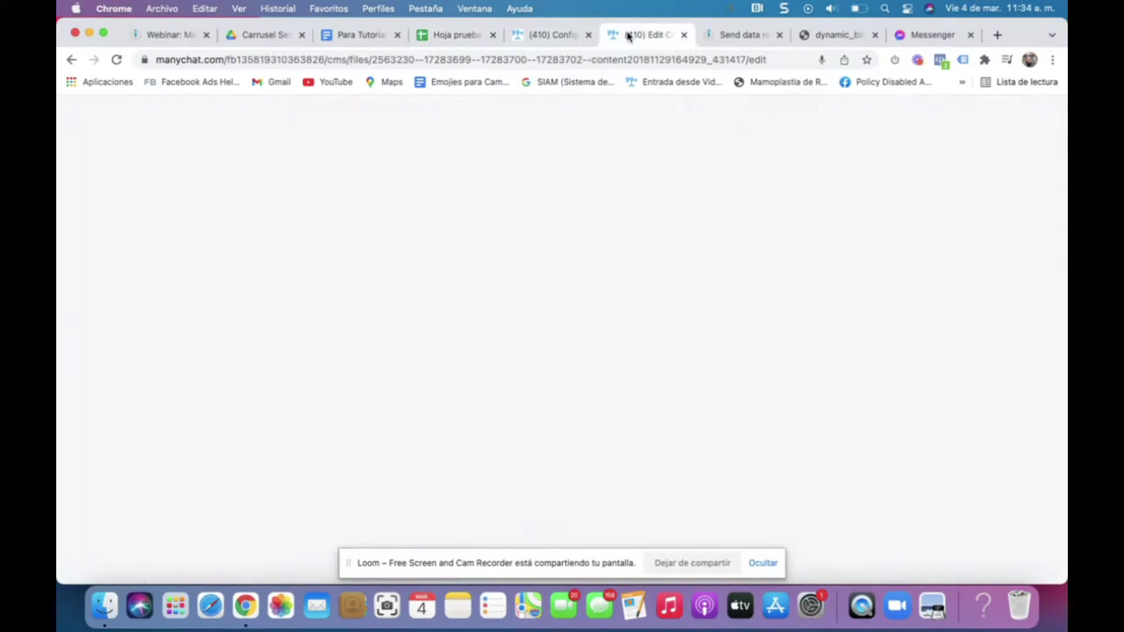
left_click(559, 37)
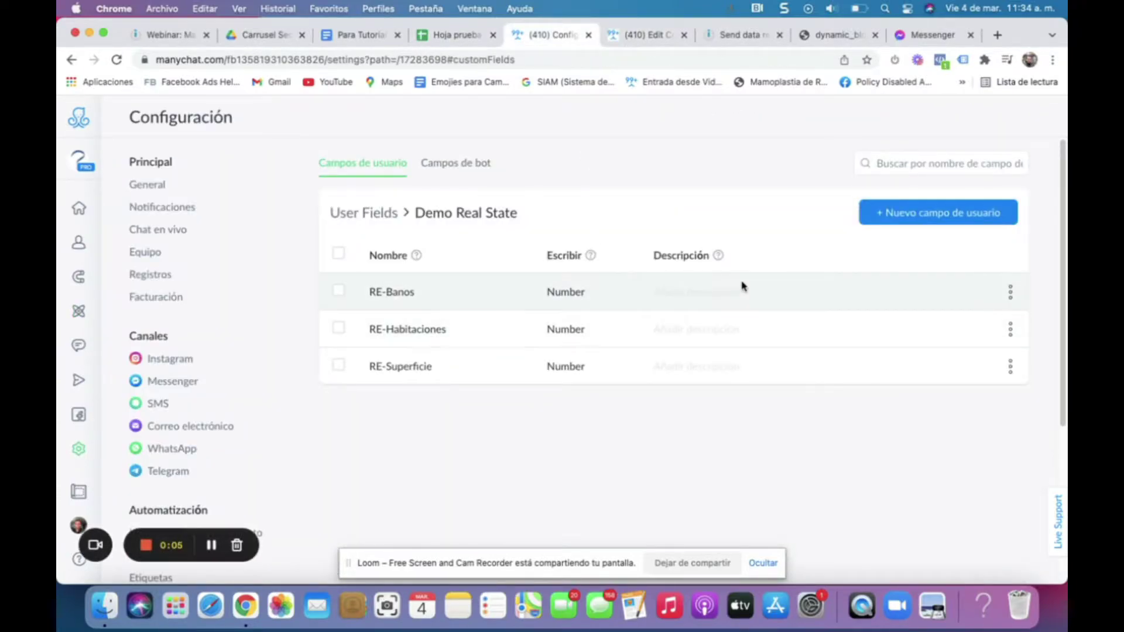
Preview the available types for a new user field, then cancel without creating one.
left_click(909, 212)
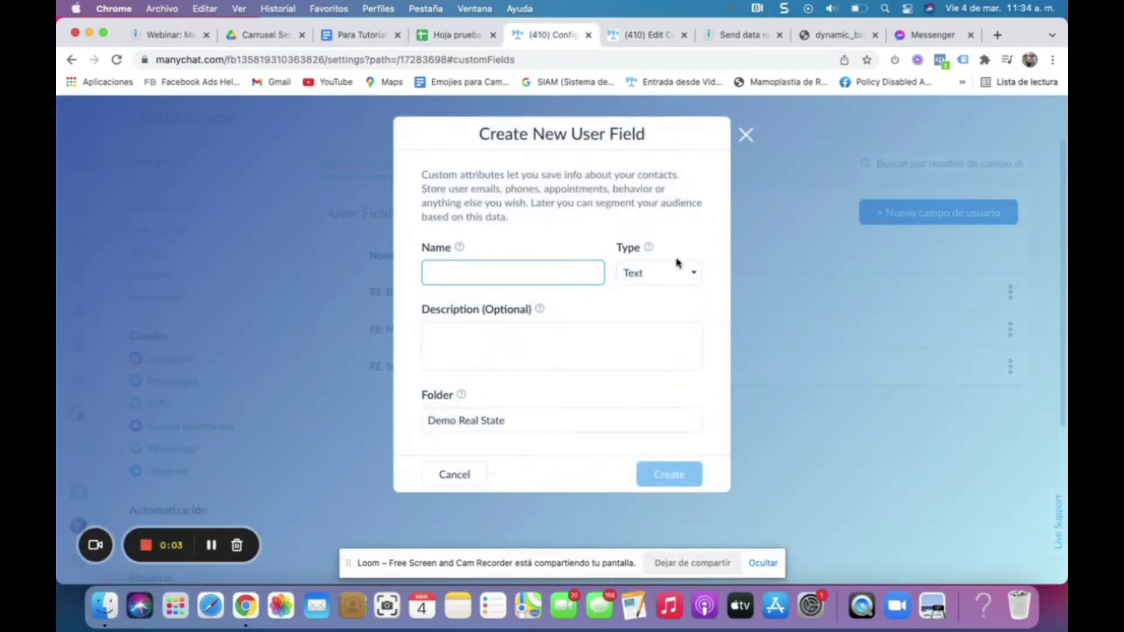
left_click(667, 273)
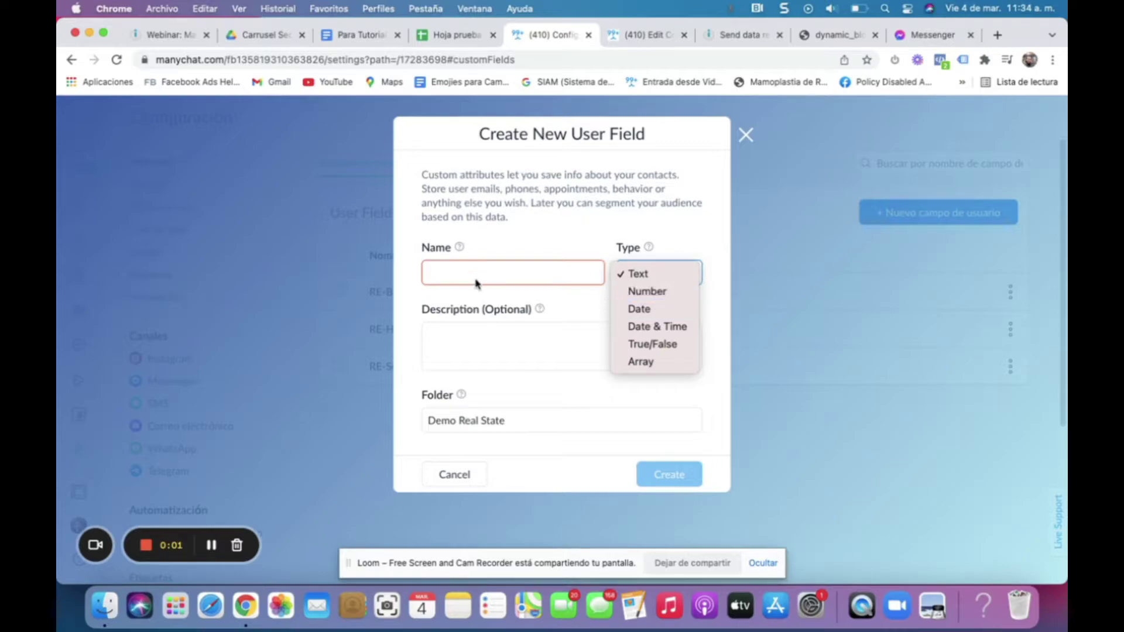
left_click(737, 124)
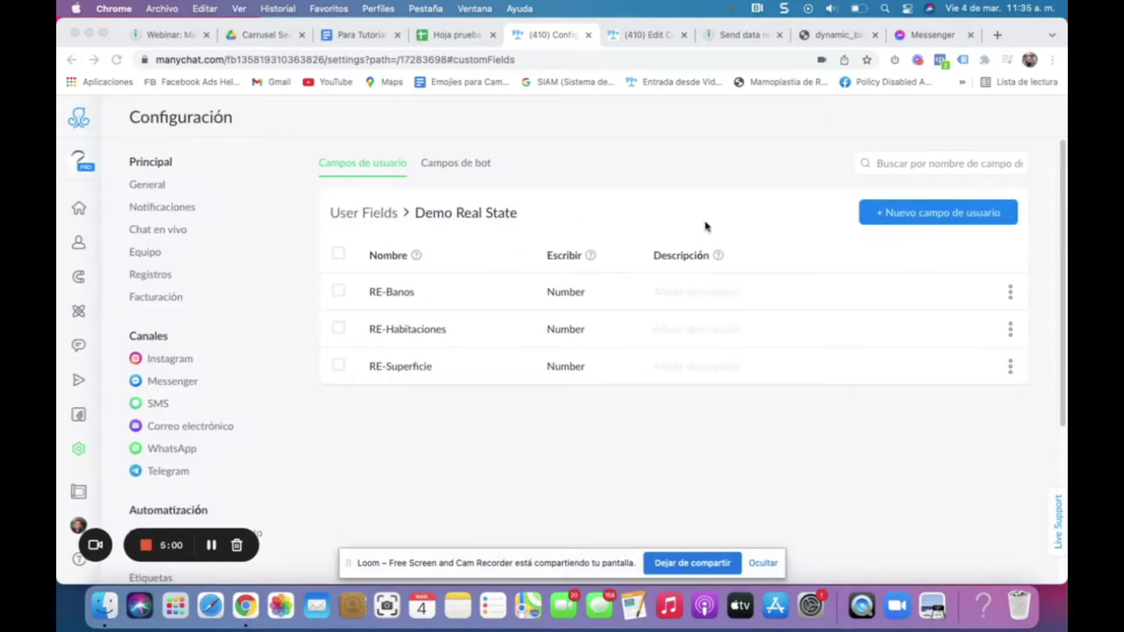
In the Real Estate Demo flow editor, open the Start step's welcome message for editing.
left_click(643, 34)
left_click(462, 305)
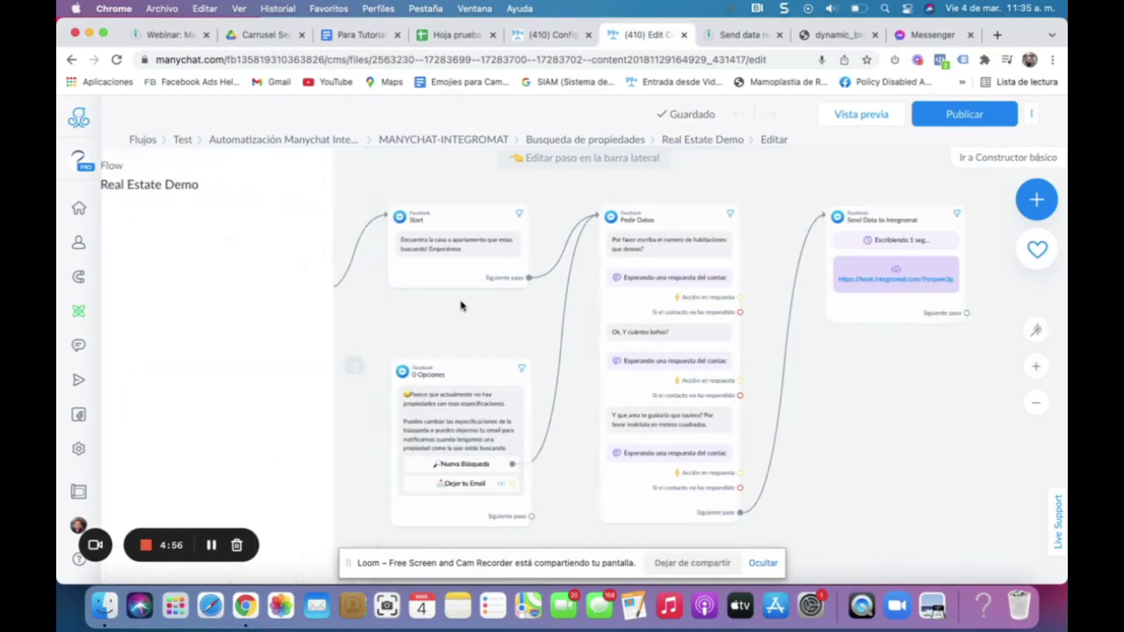
left_click(433, 284)
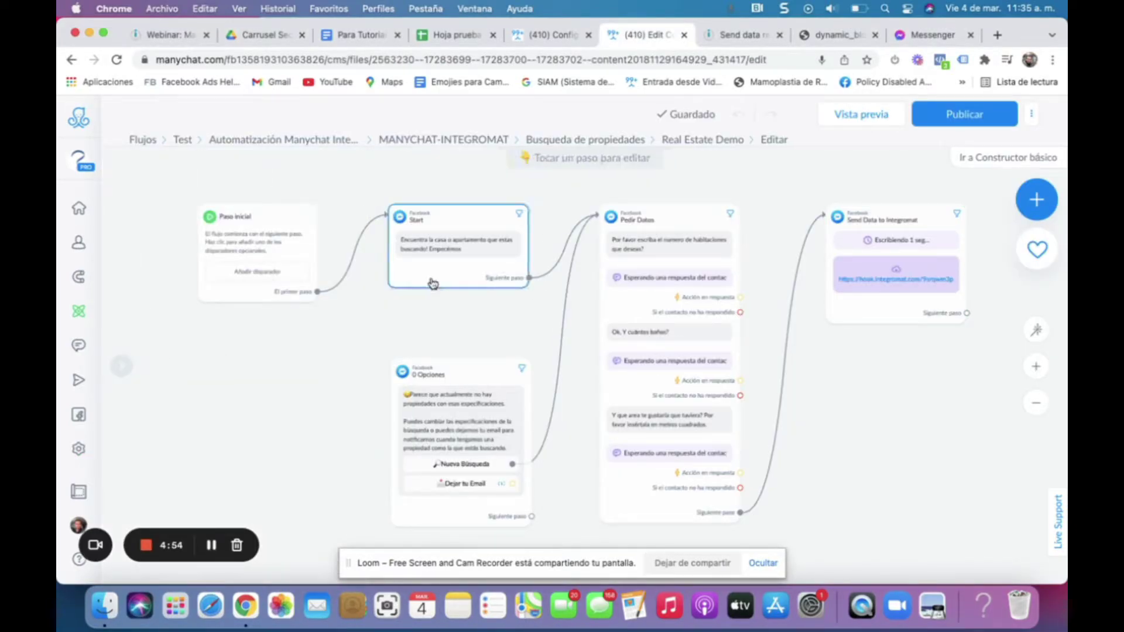
left_click(464, 262)
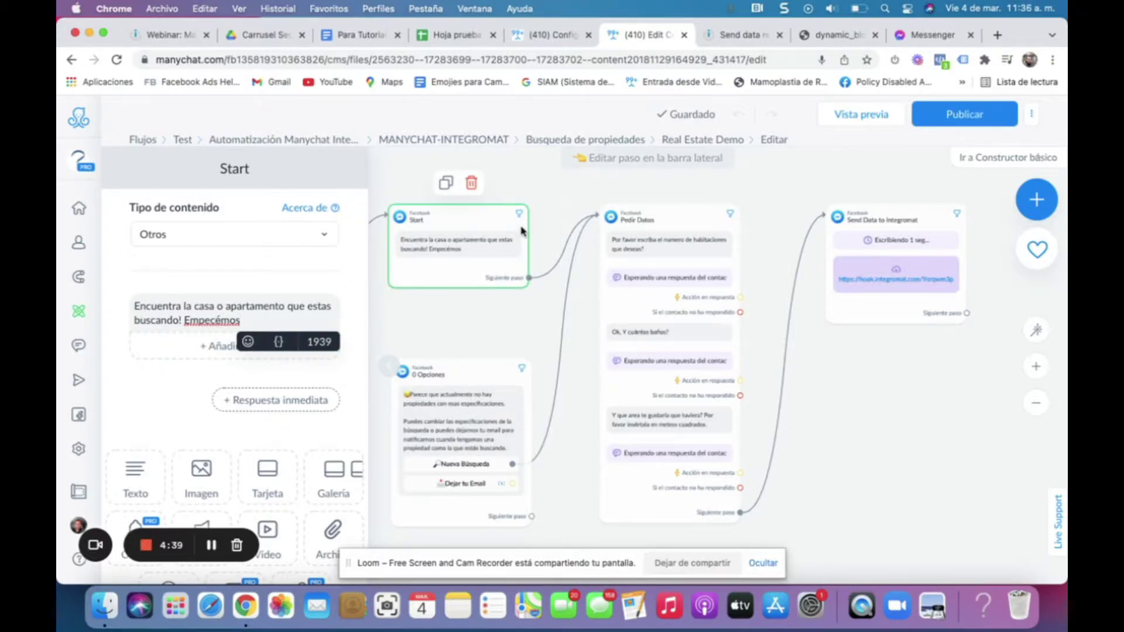
Open the Pedir Datos step and check where the rooms answer is saved.
left_click(646, 235)
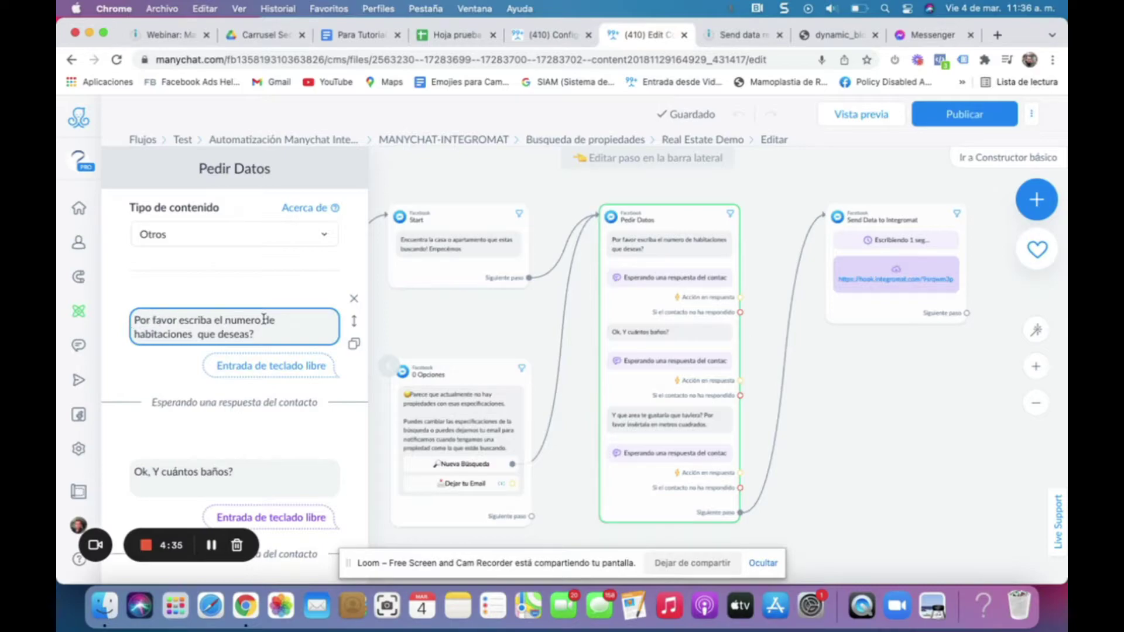
left_click(275, 366)
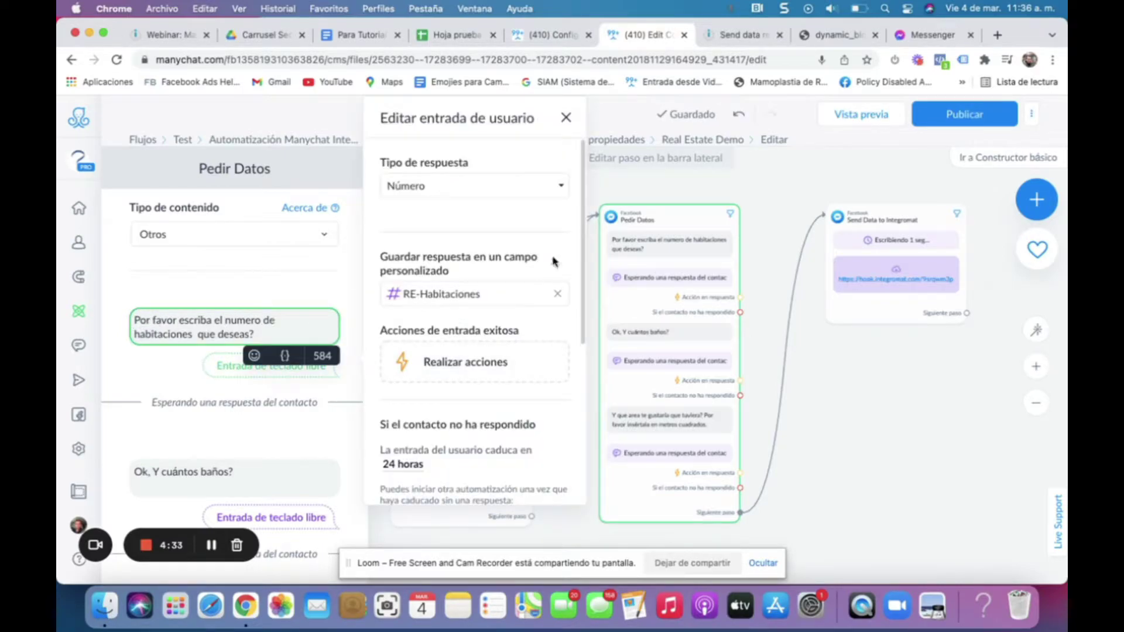
left_click_drag(176, 381, 233, 530)
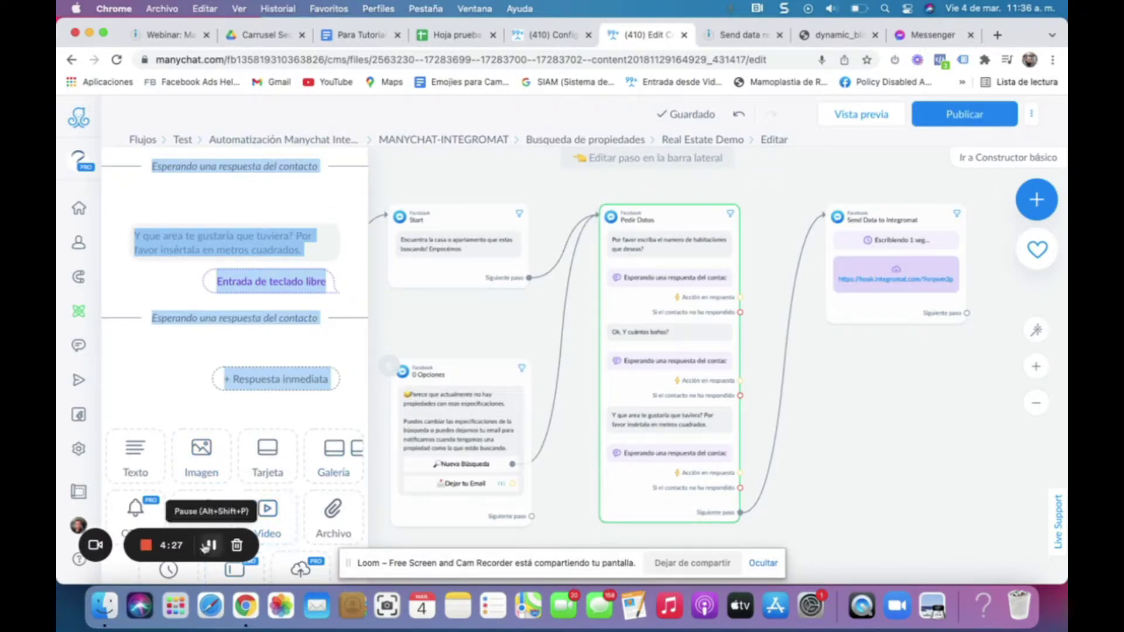
left_click(177, 532)
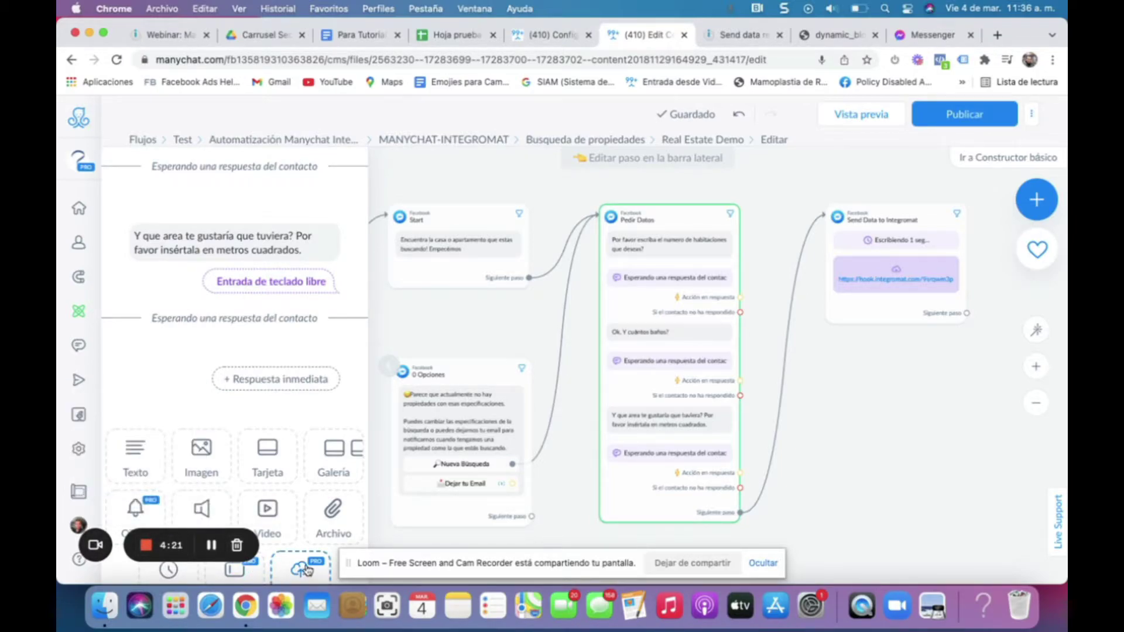
Add a trial User Input question to Pedir Datos, then delete the empty block.
left_click(256, 572)
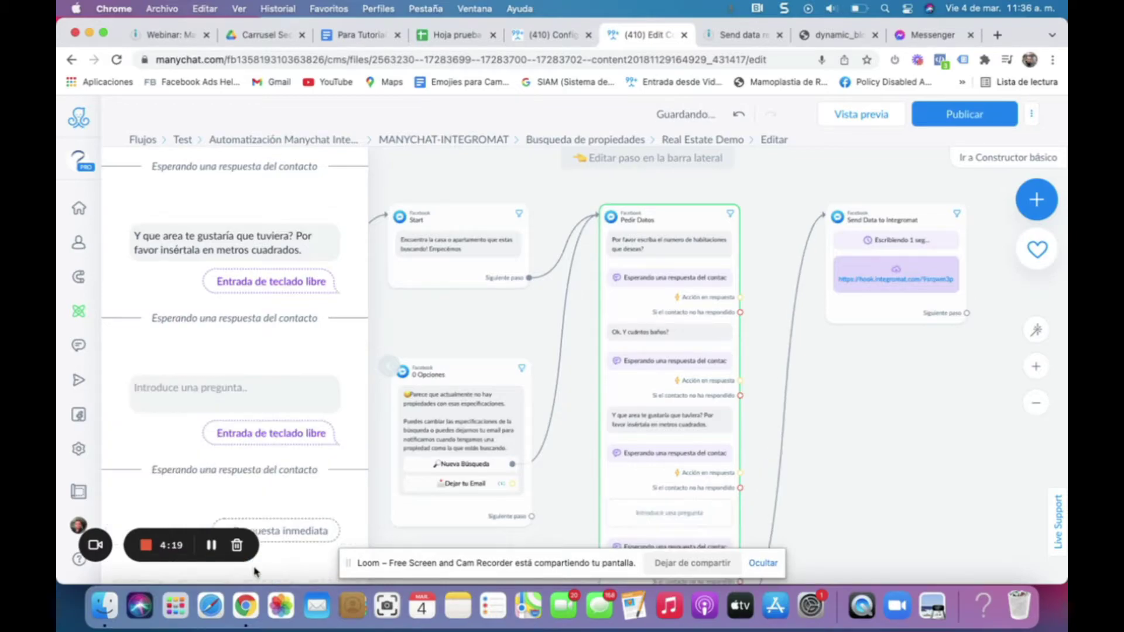
left_click(280, 387)
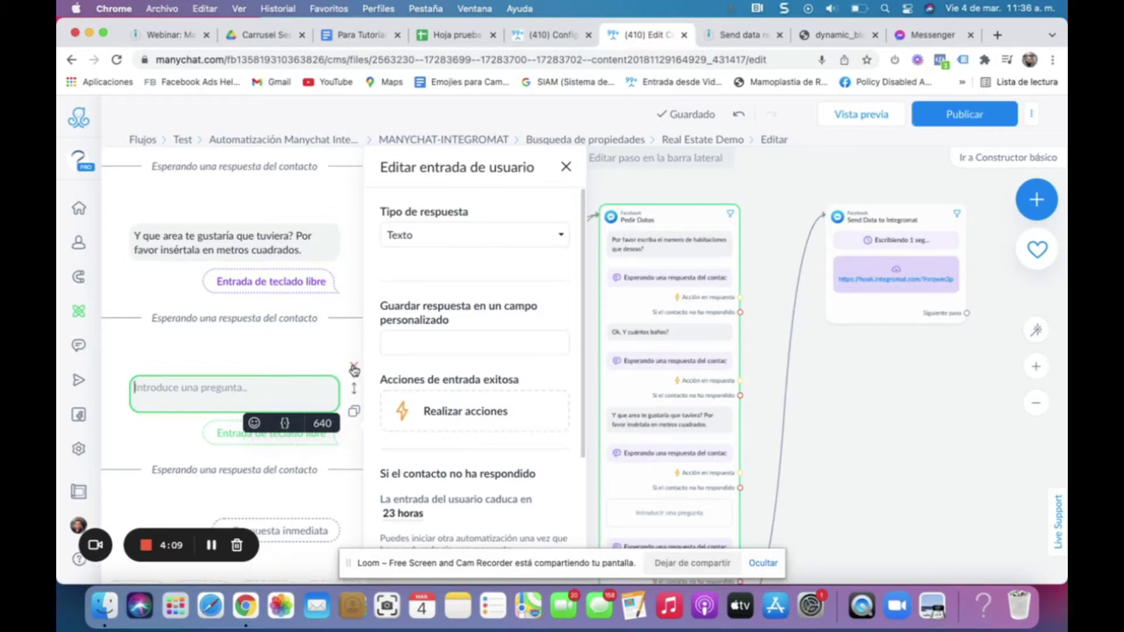
left_click(354, 370)
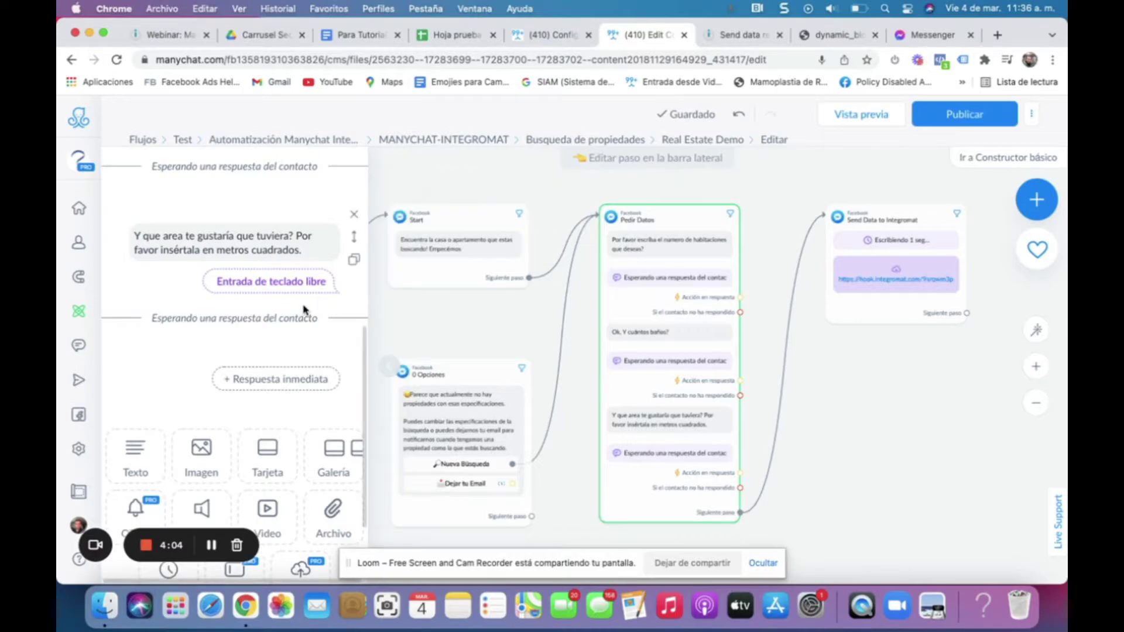
Confirm the rooms and bathrooms answers save to RE-Habitaciones and RE-Banos, then close the editor.
scroll(364, 401, "up", 6)
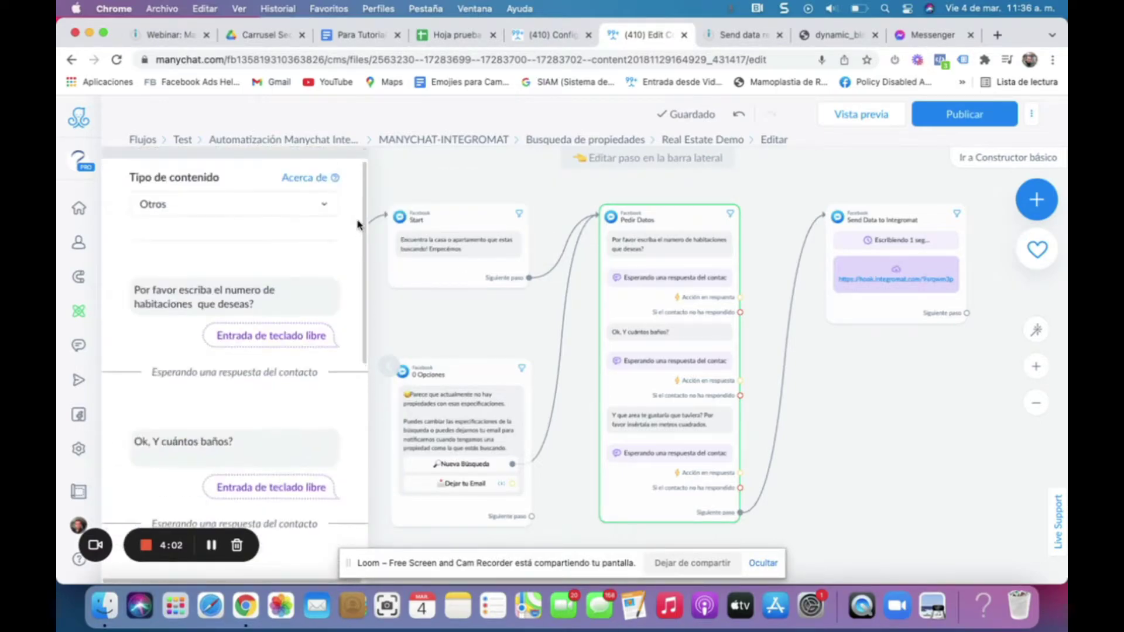
scroll(359, 205, "down", 1)
left_click(188, 267)
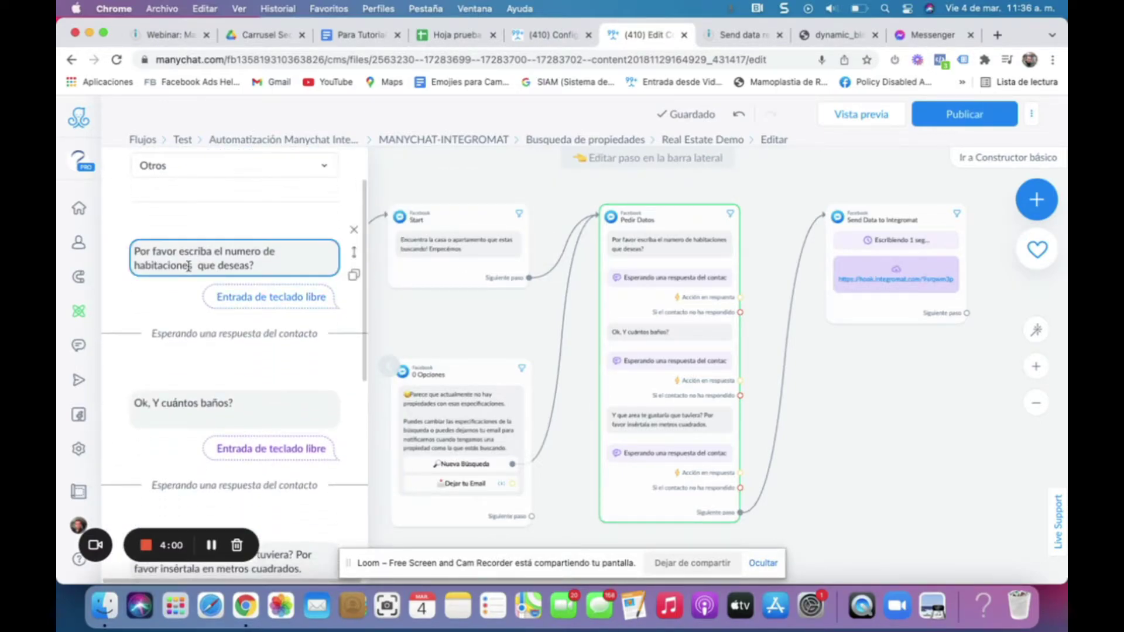
left_click(291, 259)
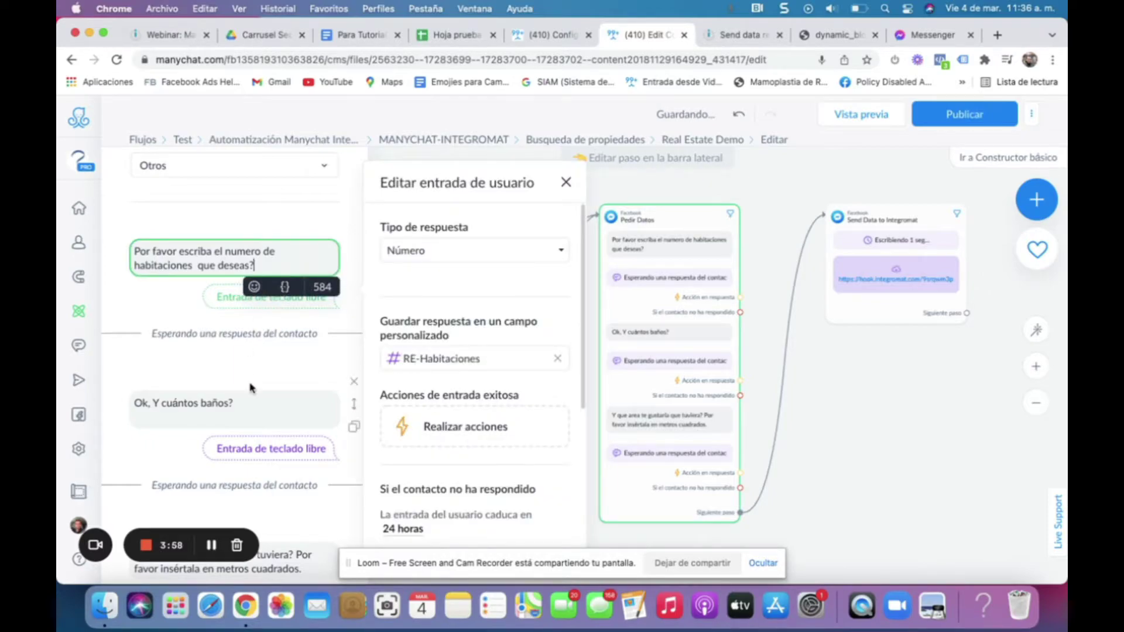
left_click(250, 403)
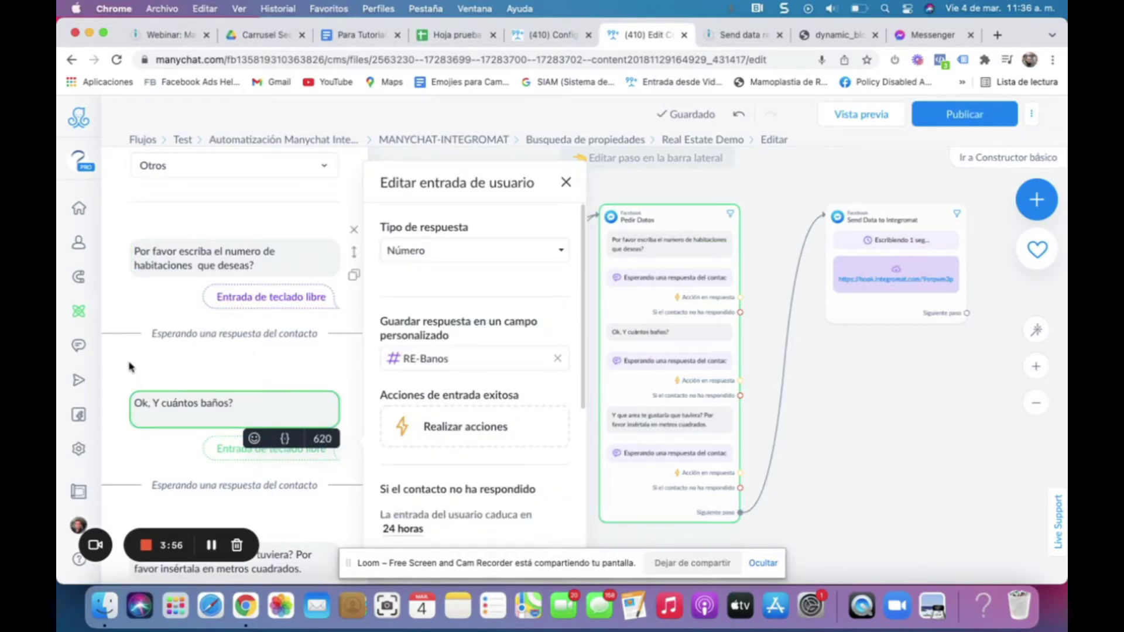
left_click_drag(134, 403, 282, 530)
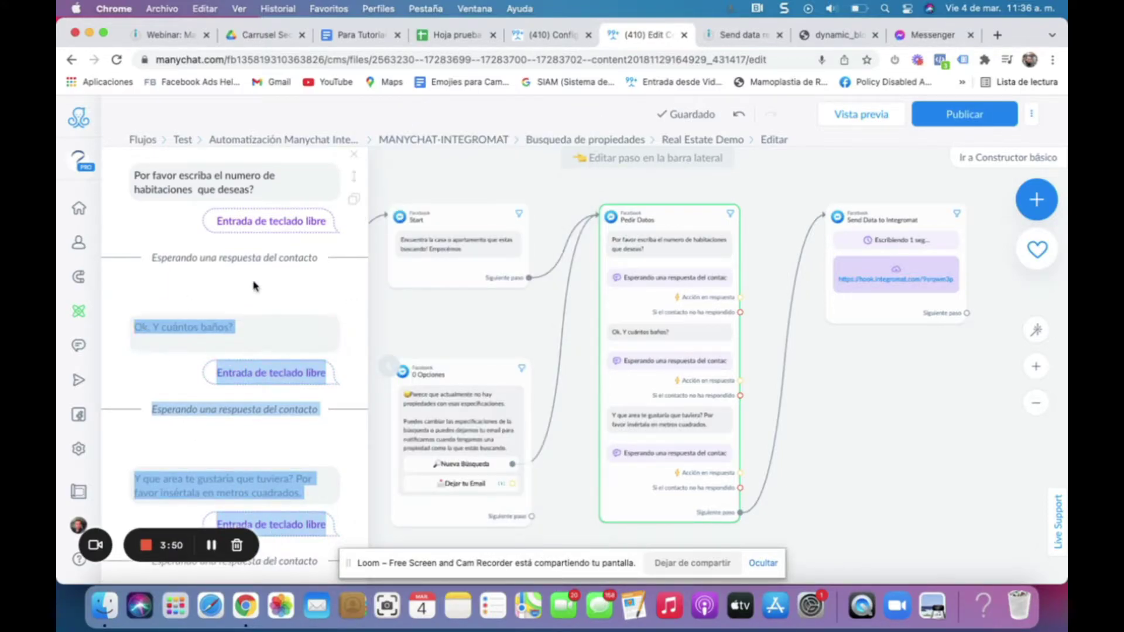
mouse_move(234, 183)
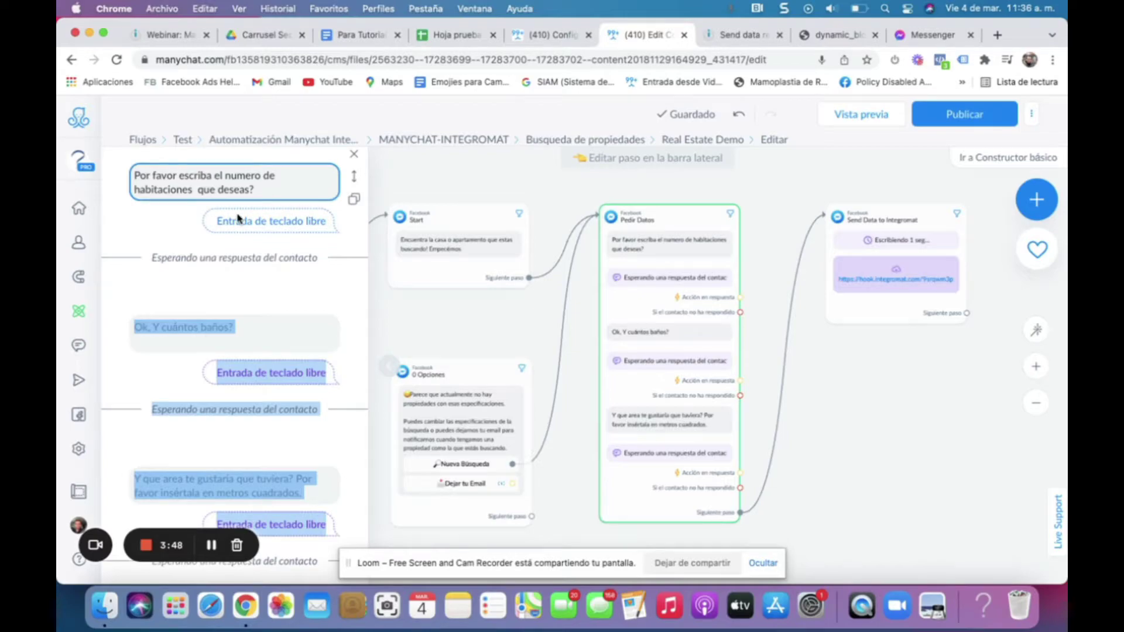
left_click(256, 221)
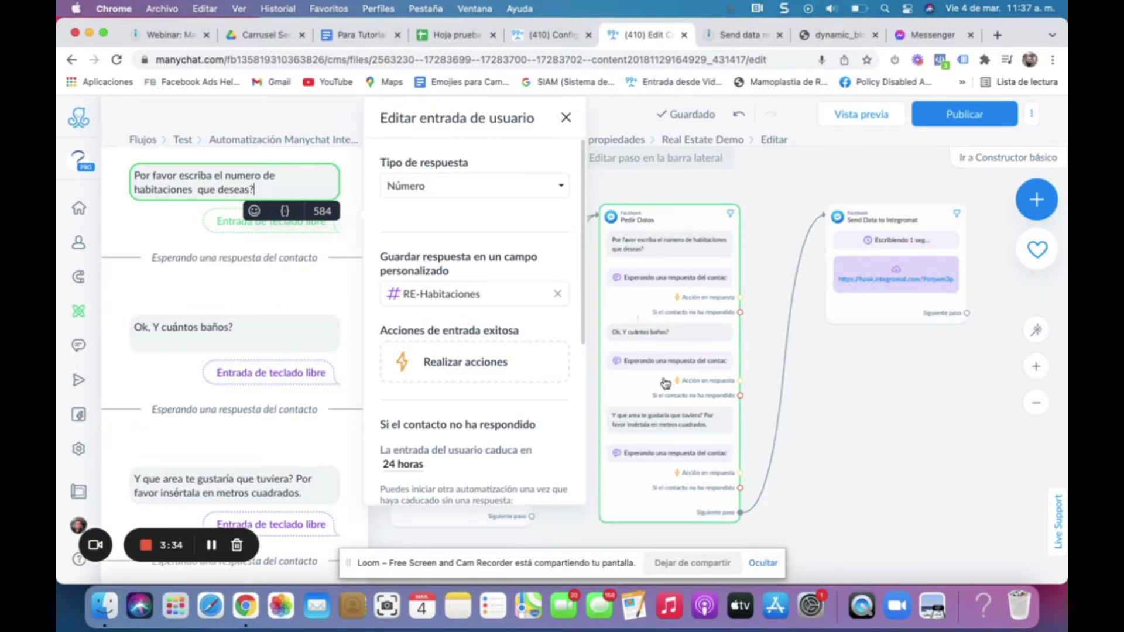
key("Escape")
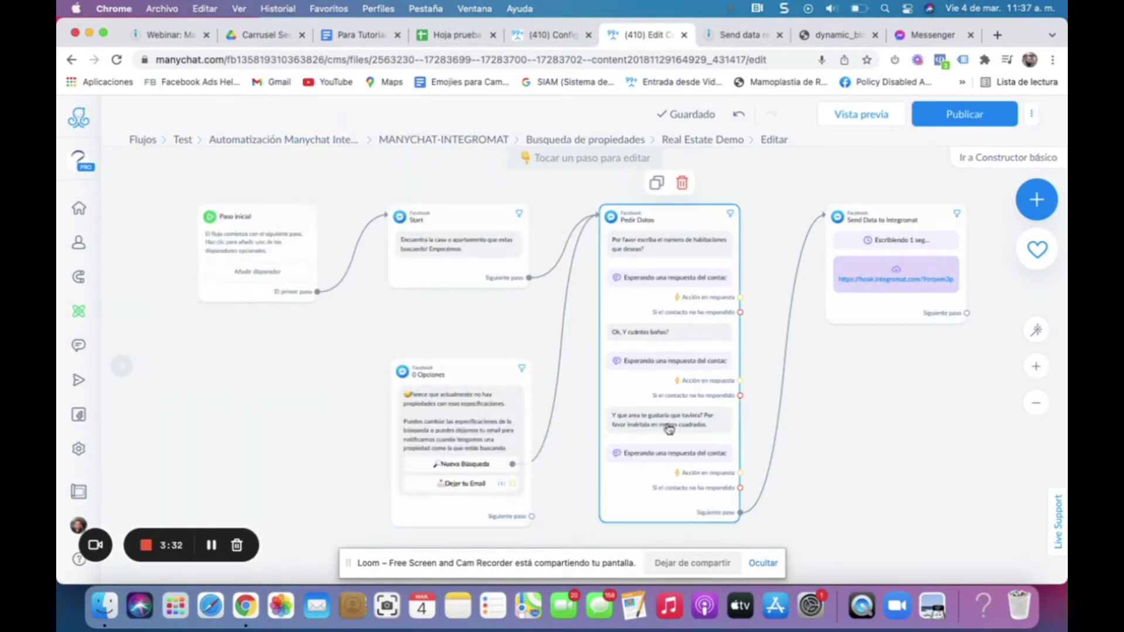
Remove the Pedir Datos link to Send Data to Integromat and drag a new connection to empty canvas.
left_click(876, 225)
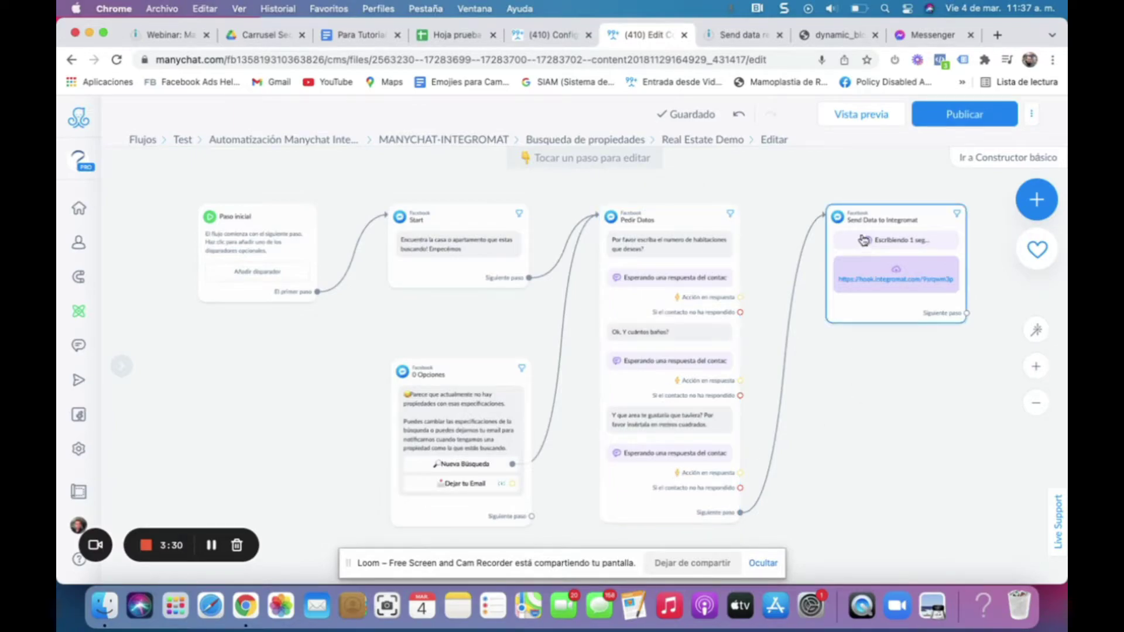
mouse_move(895, 263)
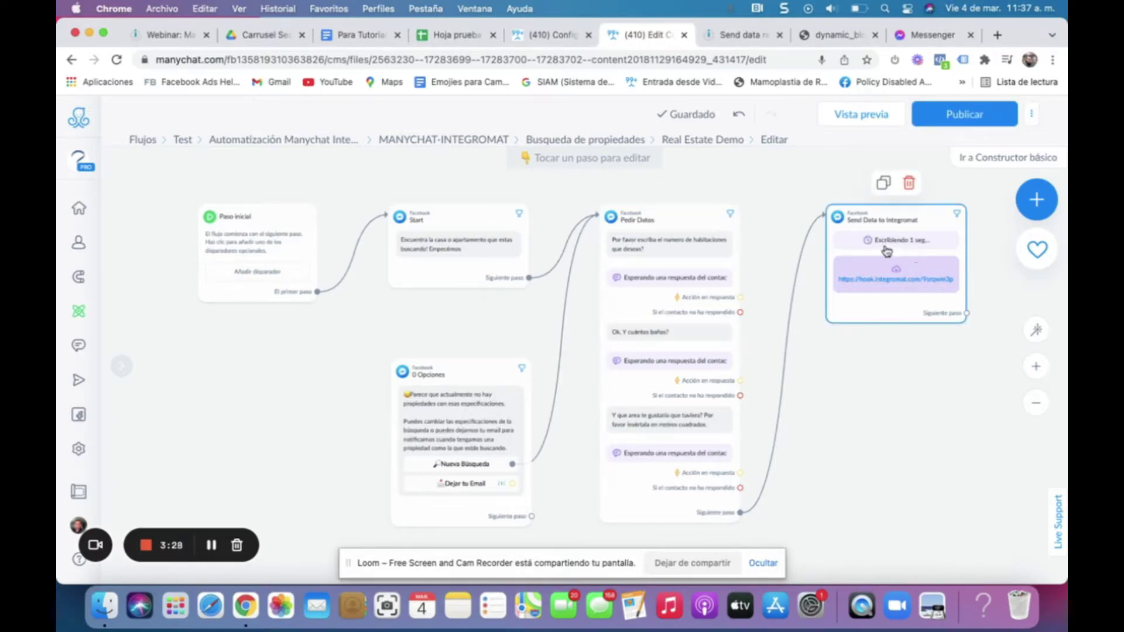
left_click(884, 251)
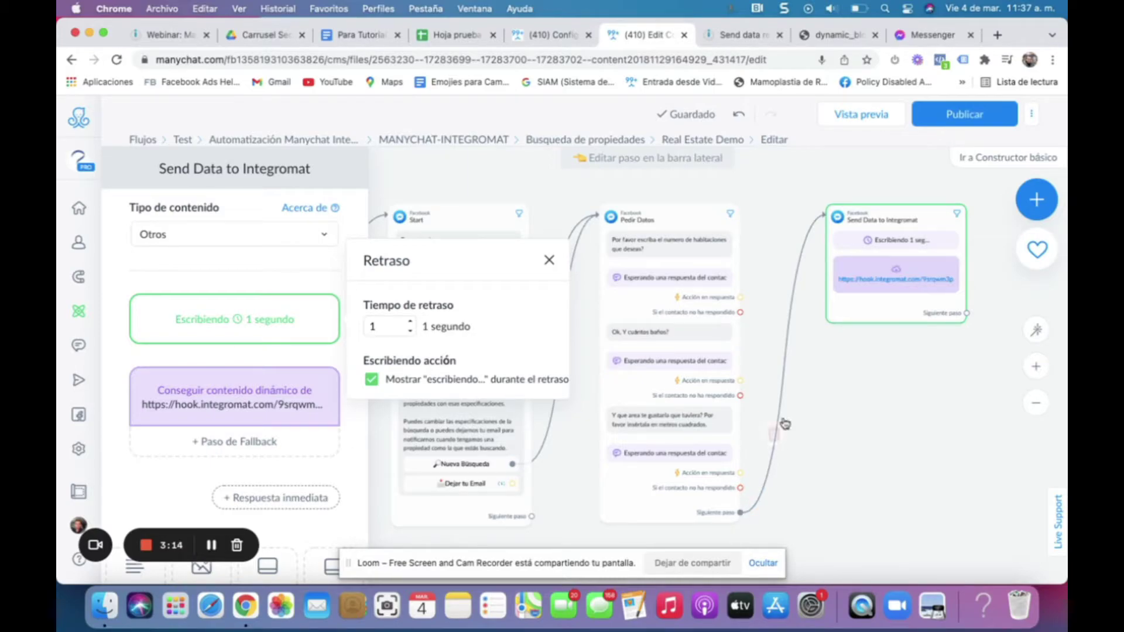
left_click(788, 311)
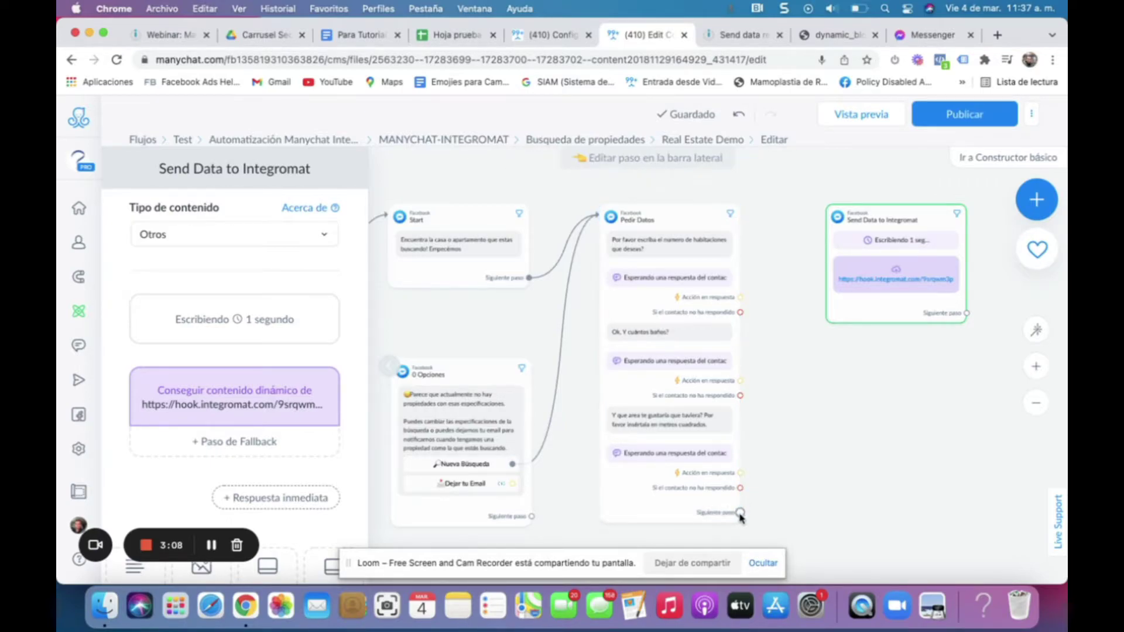
left_click_drag(741, 514, 805, 381)
left_click(805, 381)
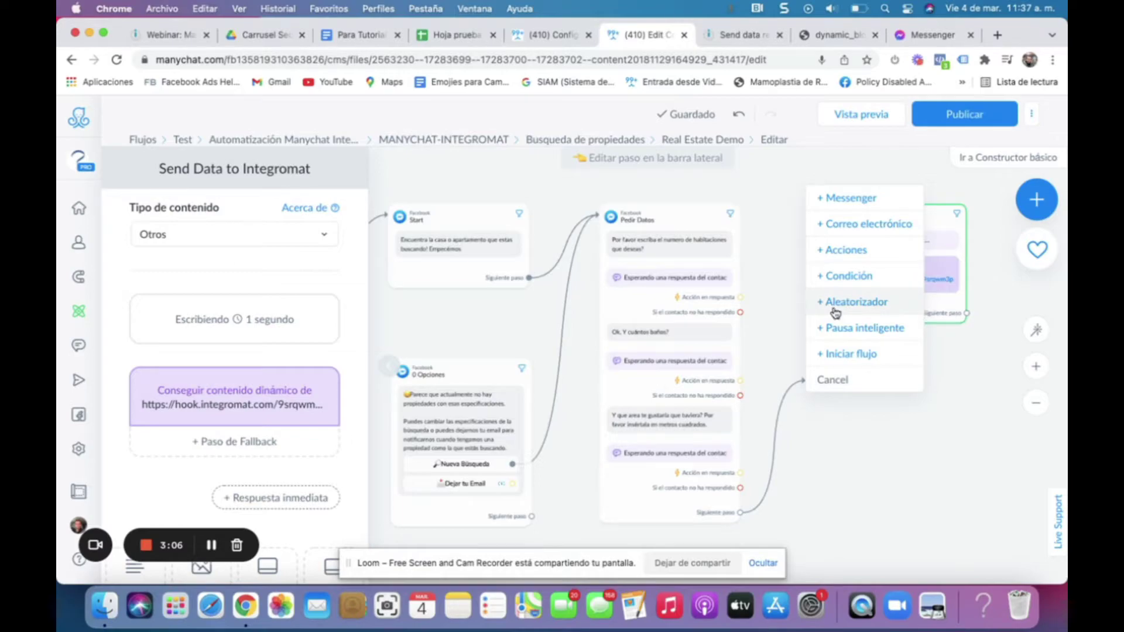
Add an Acciones step after Pedir Datos with a Solicitud externa action and open its request editor.
left_click(841, 251)
left_click(234, 232)
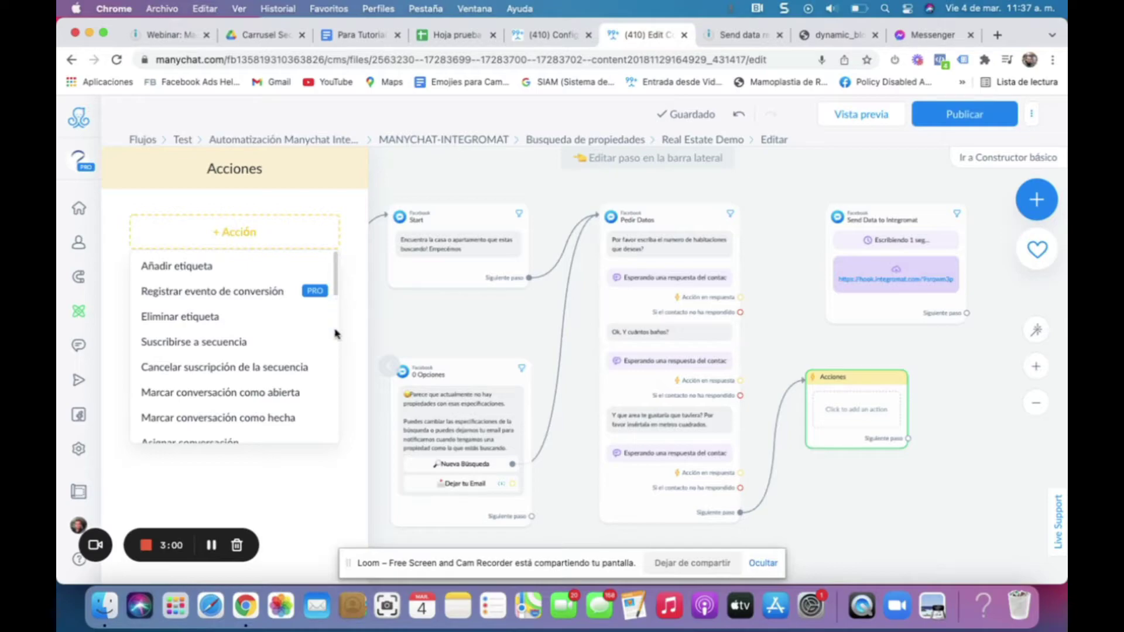
left_click(336, 333)
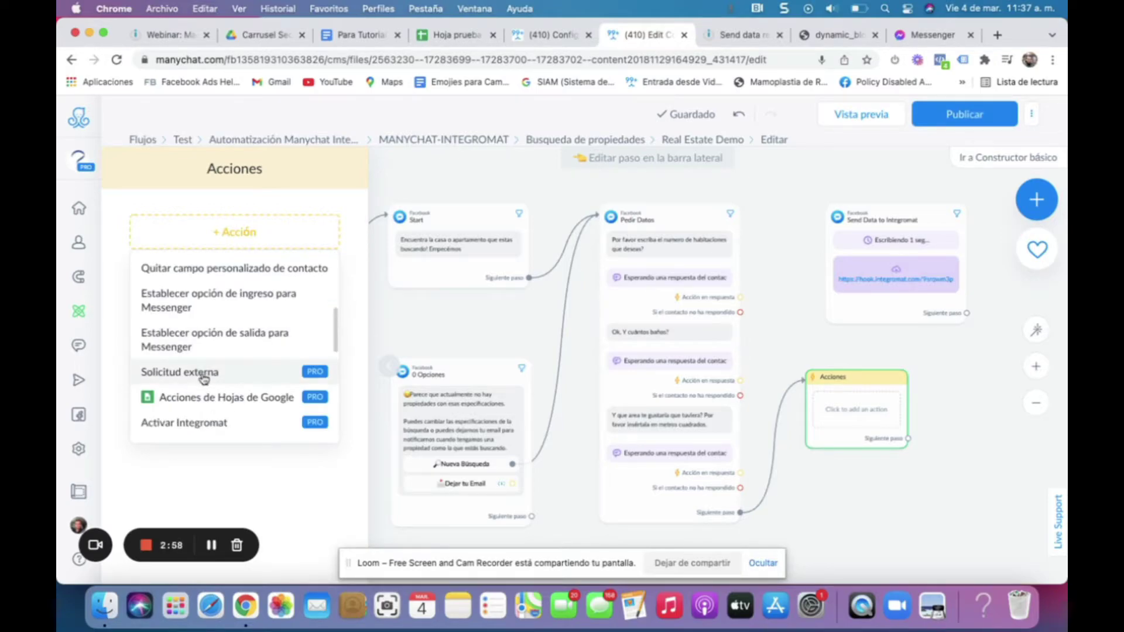
left_click(204, 373)
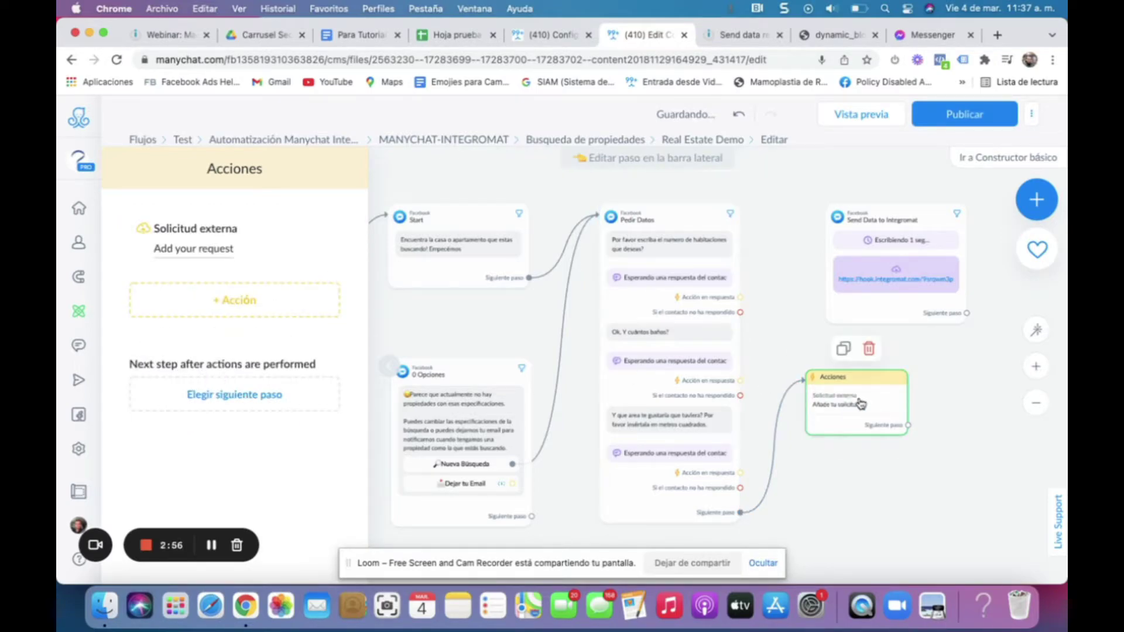
left_click(192, 254)
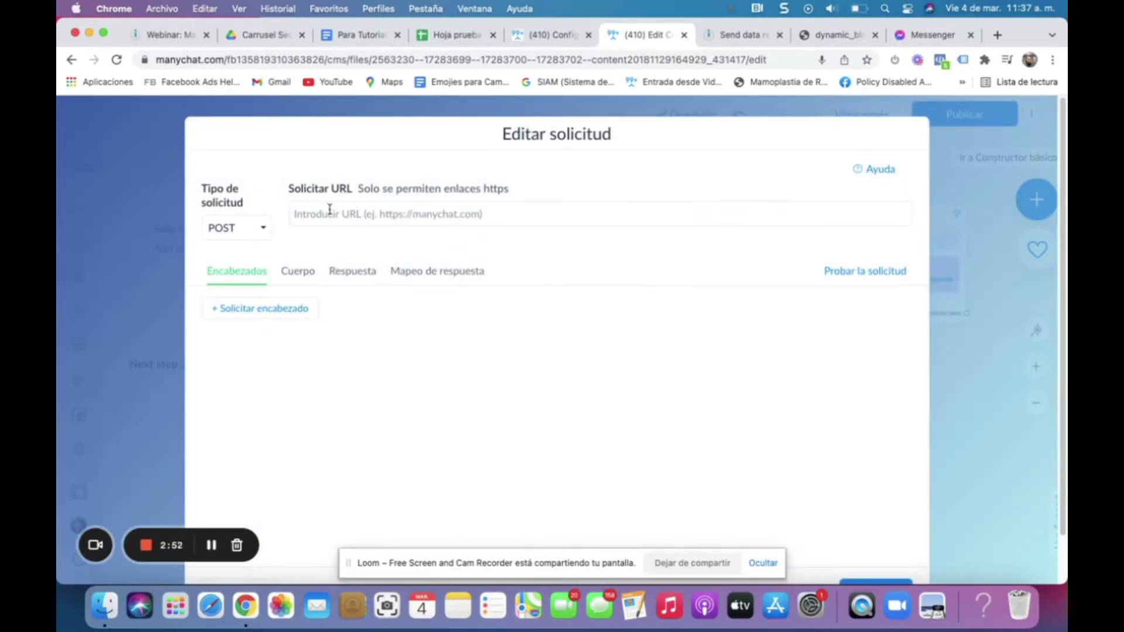
Keep POST as the request method, try the URL field, and insert Full Contact Data into the body.
left_click(262, 228)
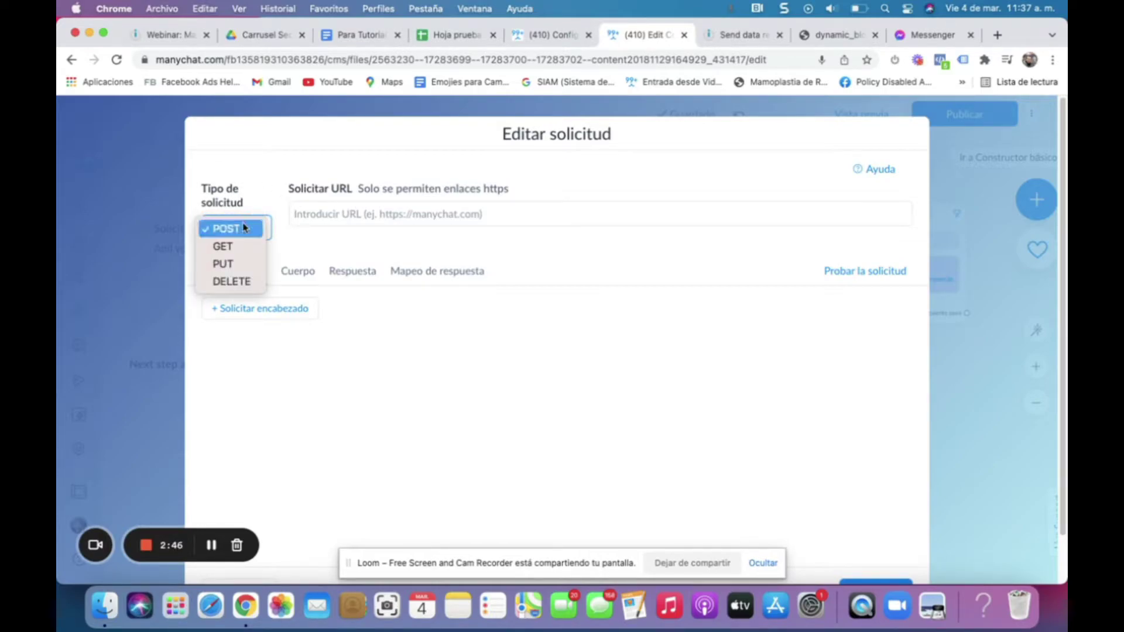
left_click(255, 215)
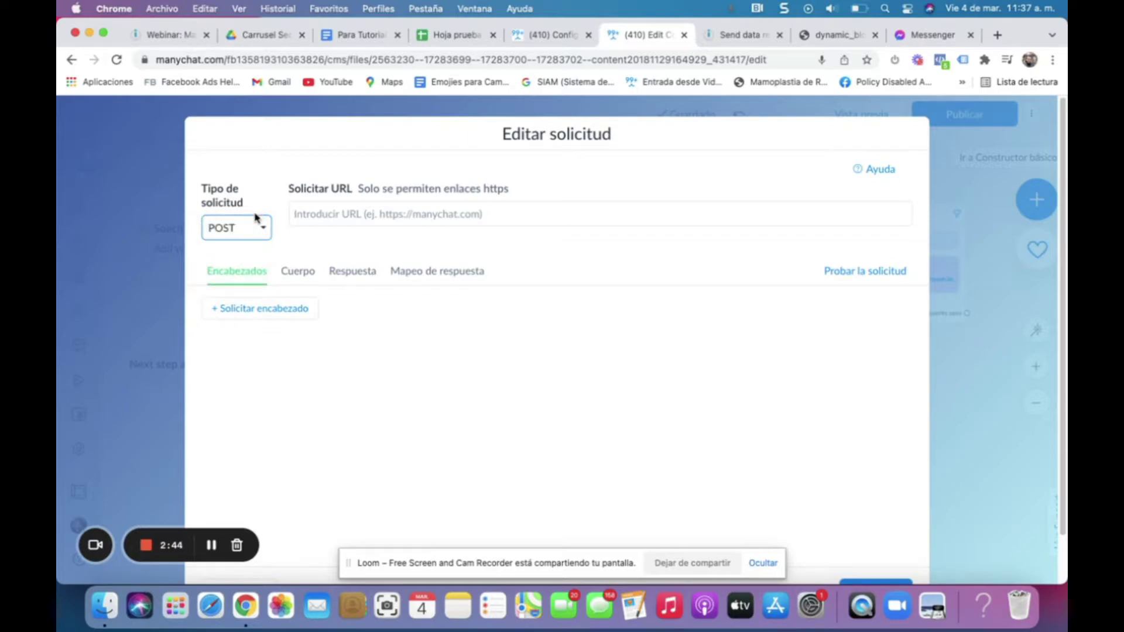
left_click(427, 213)
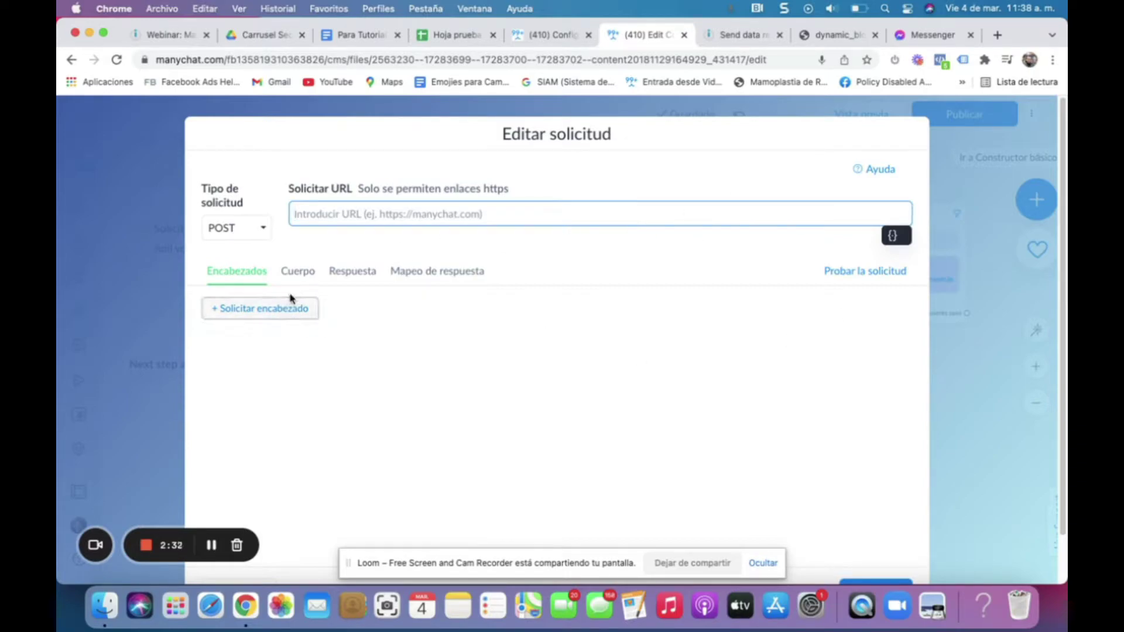
left_click(289, 272)
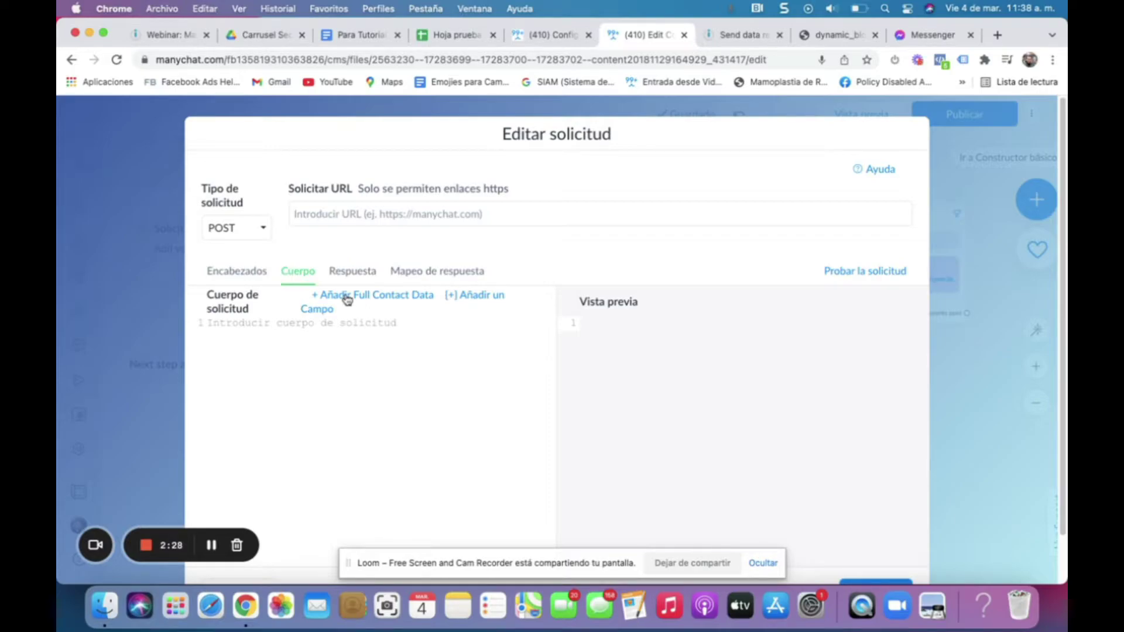
left_click(347, 297)
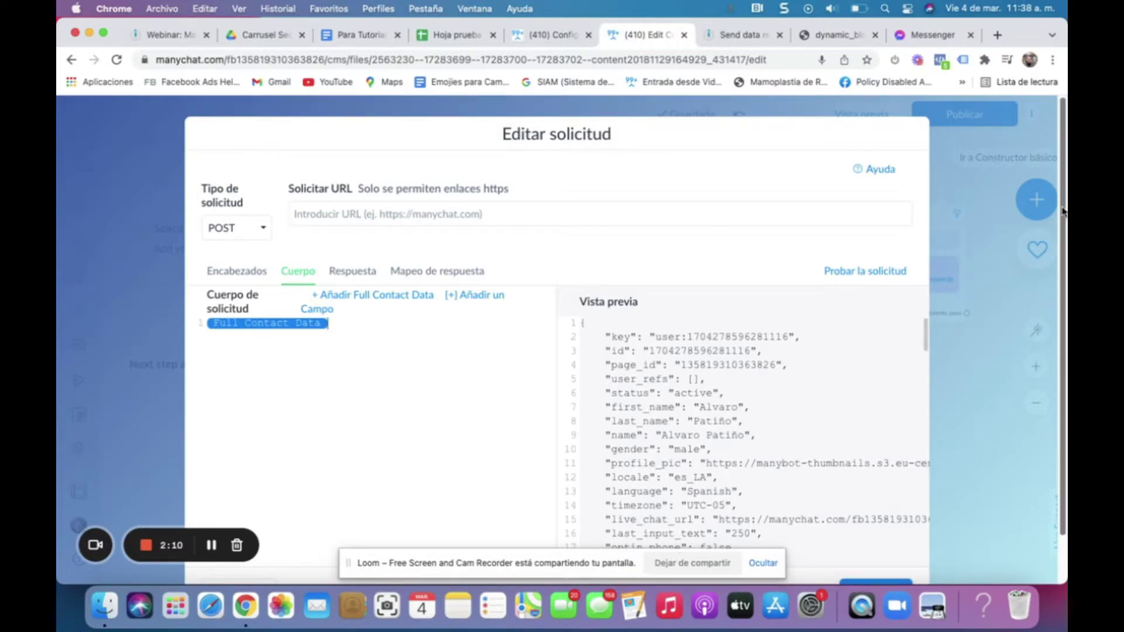
scroll(599, 440, "down", 2)
Delete the Acciones node and reconnect Pedir Datos to Send Data to Integromat.
left_click(263, 536)
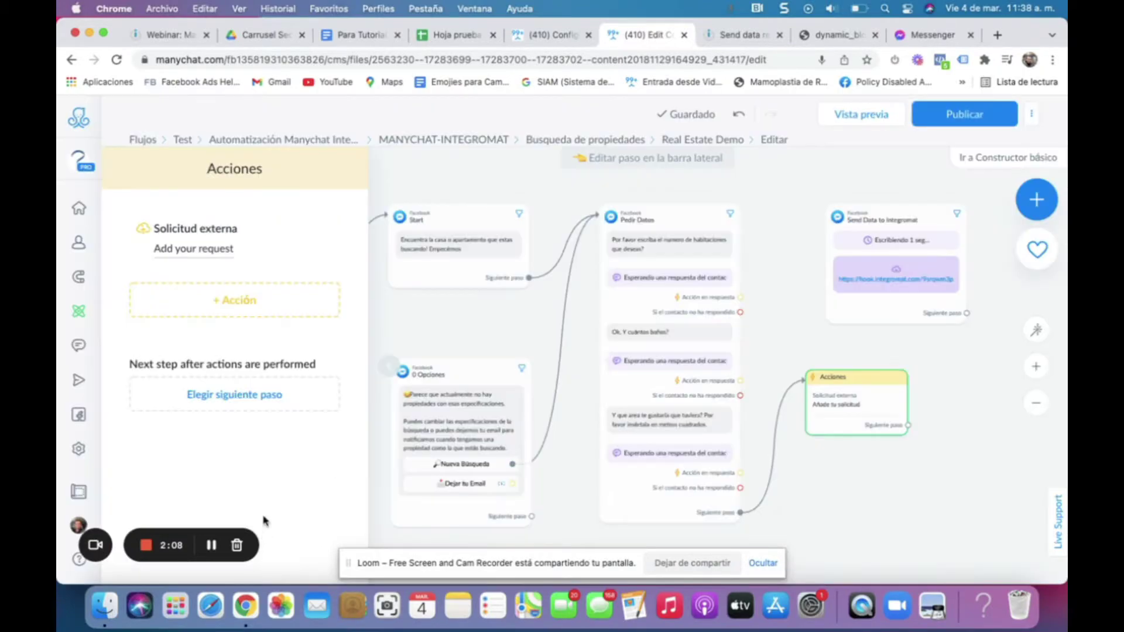
left_click(870, 350)
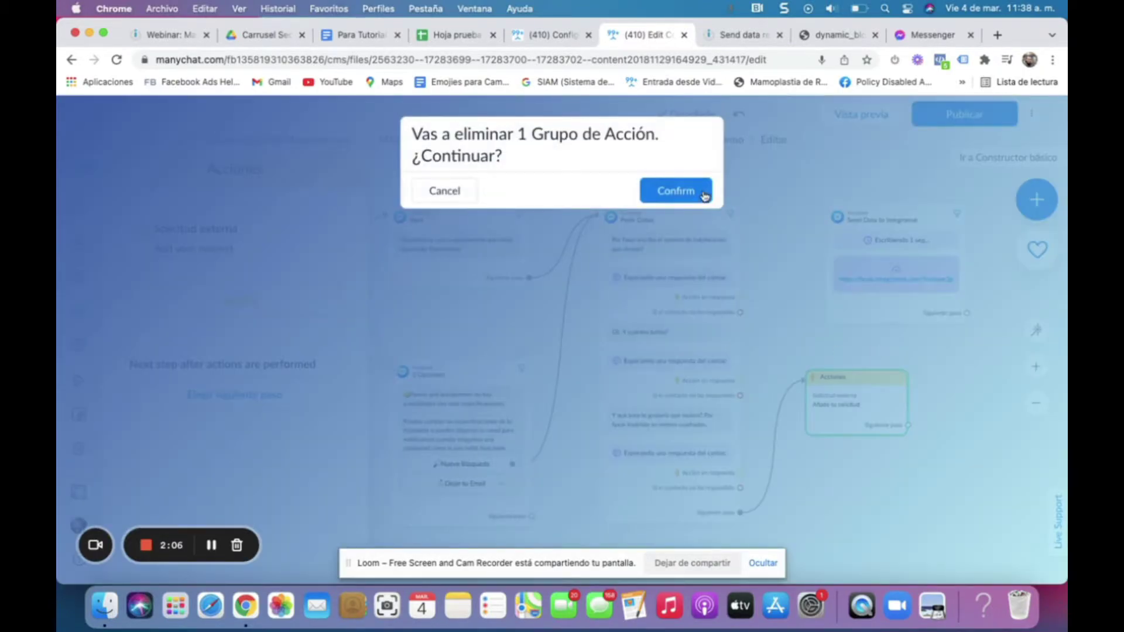
left_click(693, 189)
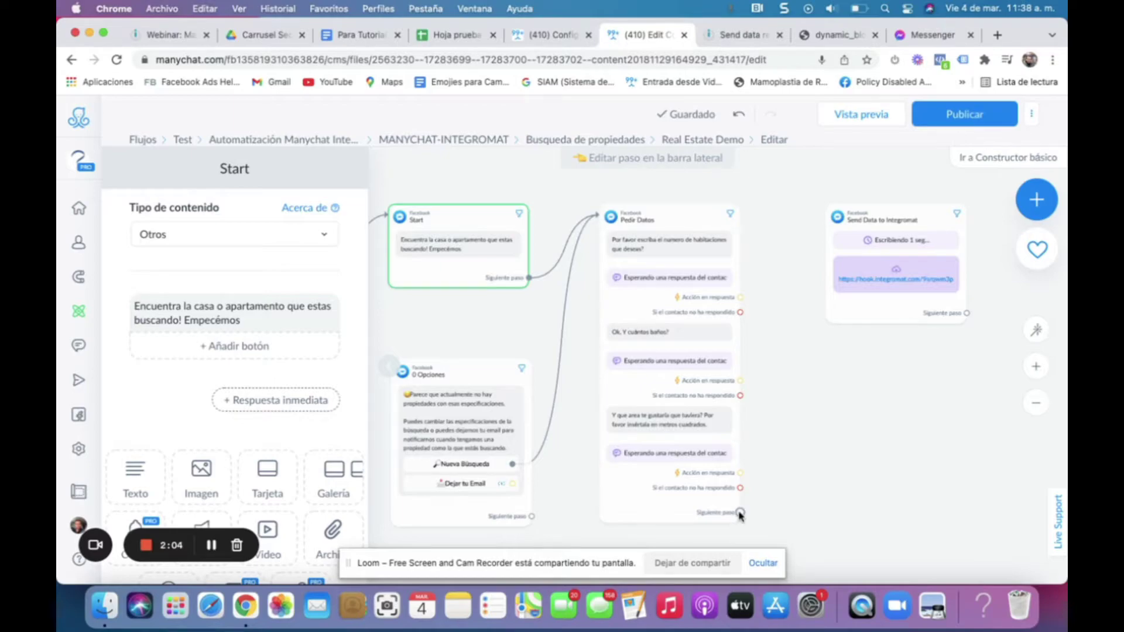
left_click_drag(740, 514, 879, 277)
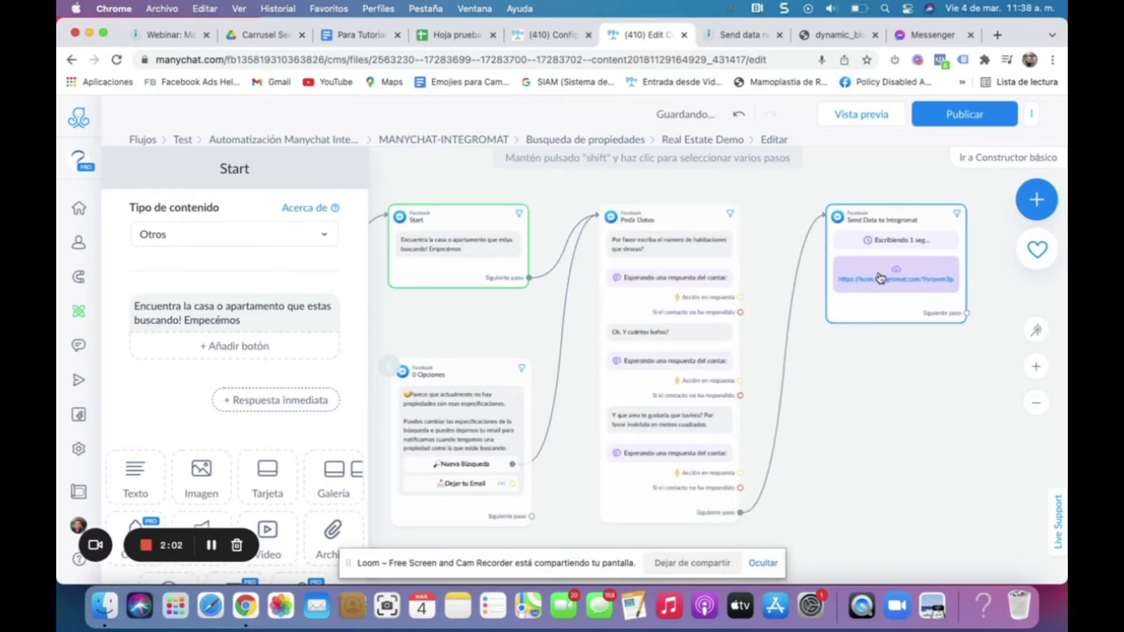
Inspect the Send Data to Integromat request URL, then view the Integromat scenario.
left_click(859, 253)
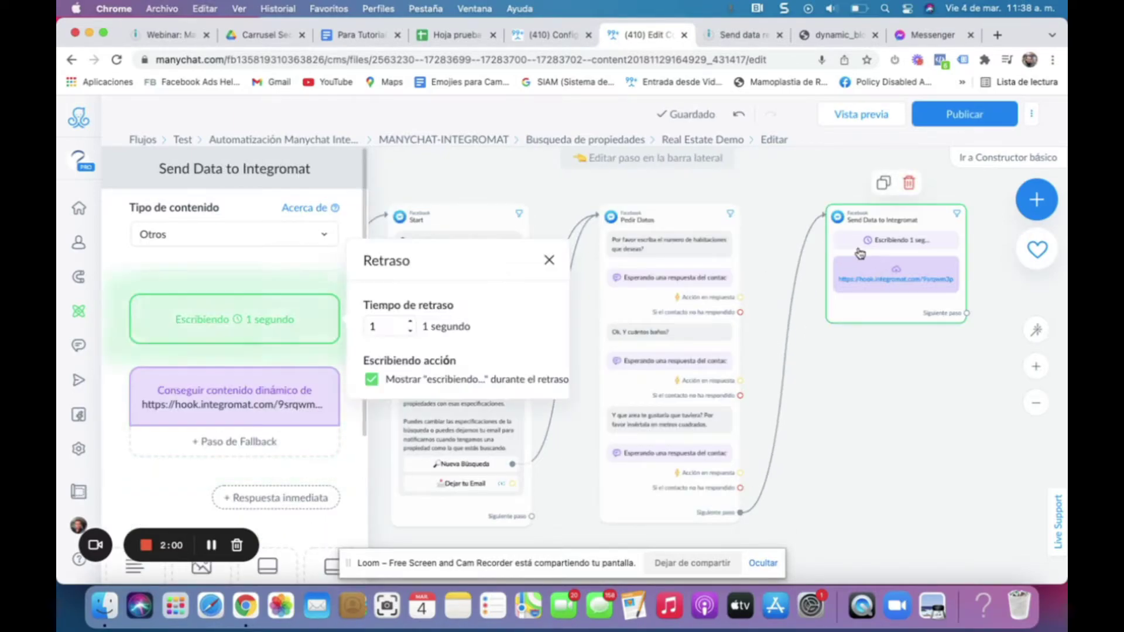
left_click(126, 432)
left_click(279, 392)
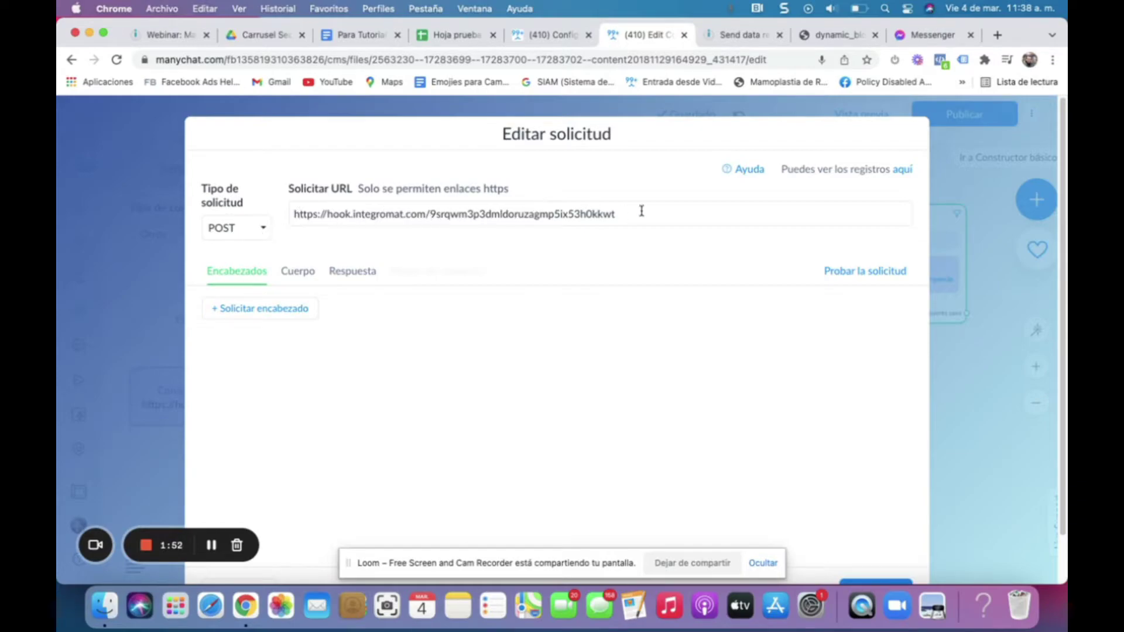
left_click(641, 212)
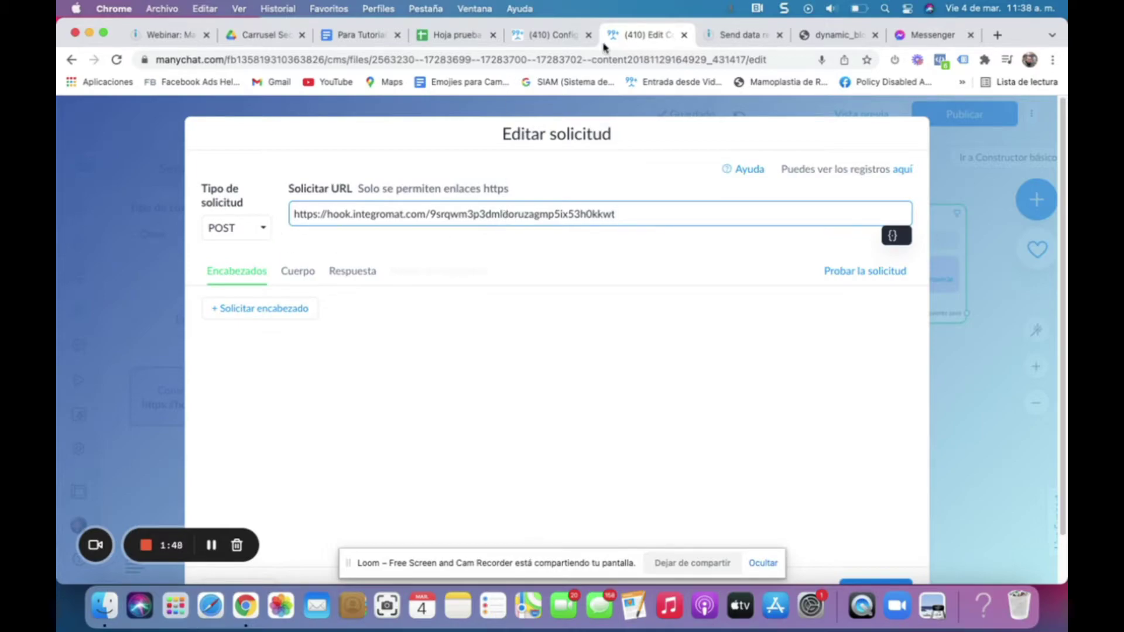
left_click(724, 36)
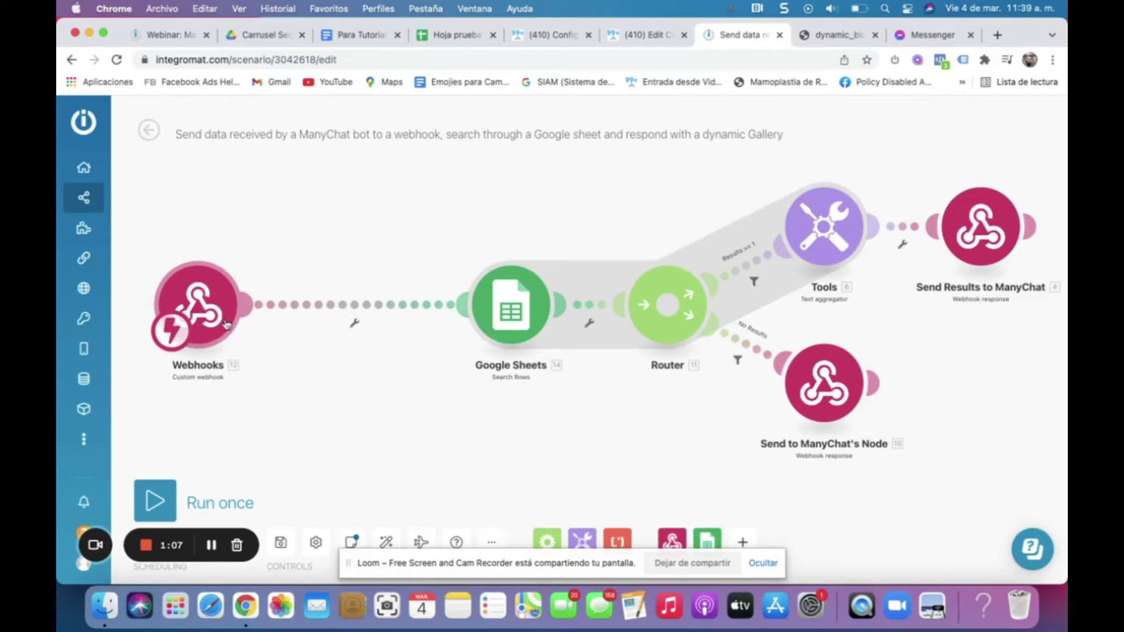
Check the Integromat Webhooks module's 'Mi WebHook de Manychat' address against ManyChat's POST request URL.
left_click(206, 307)
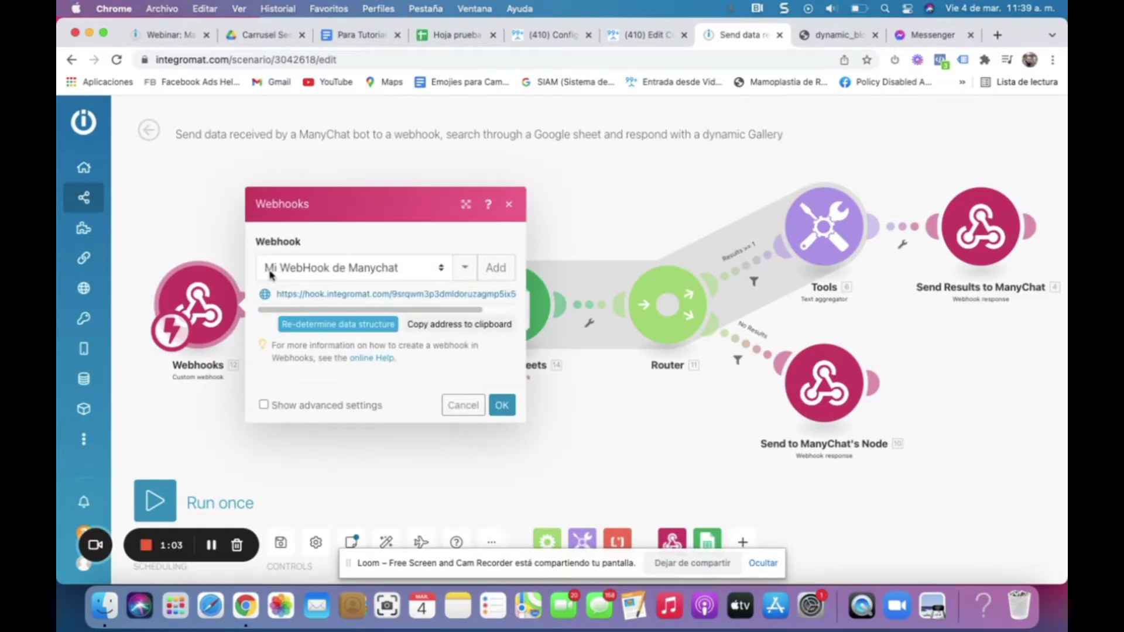
left_click(217, 414)
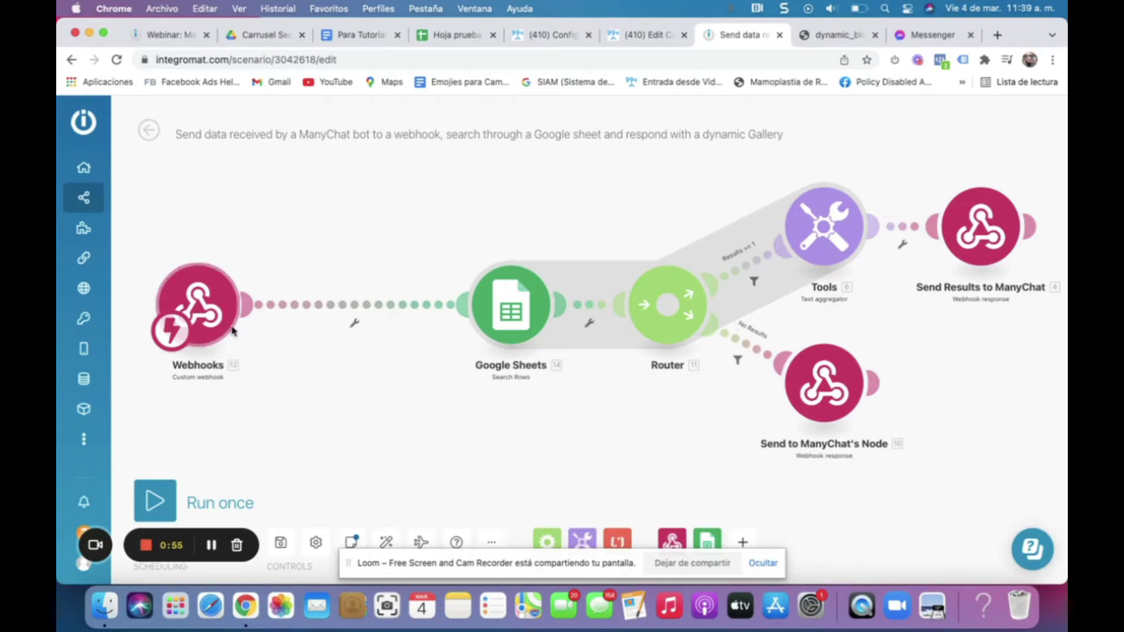
left_click(203, 312)
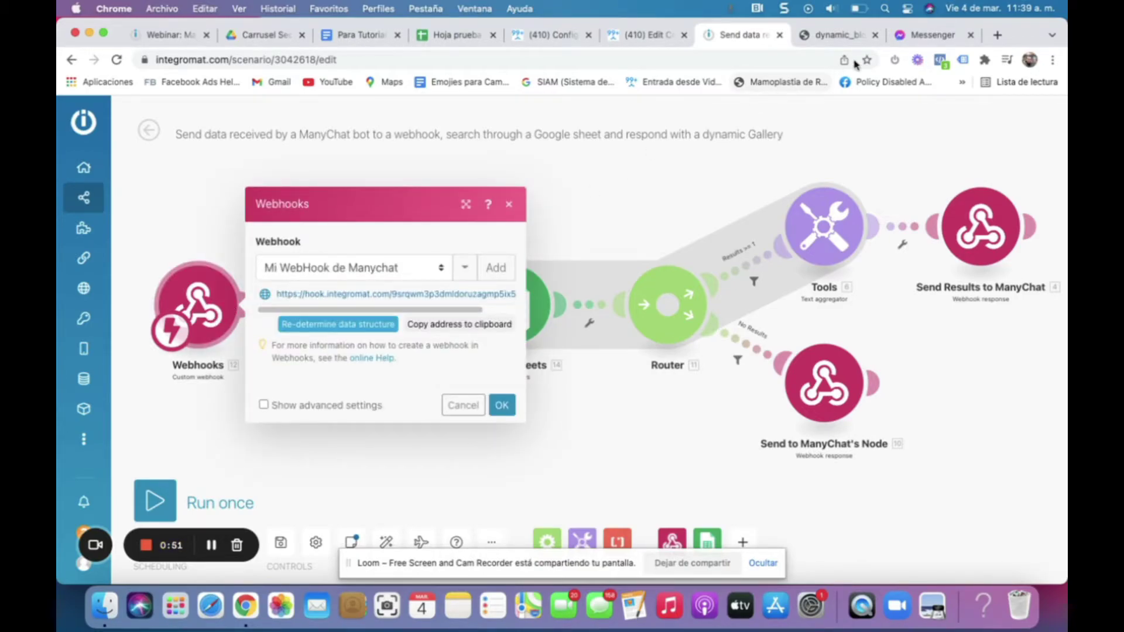
left_click(643, 35)
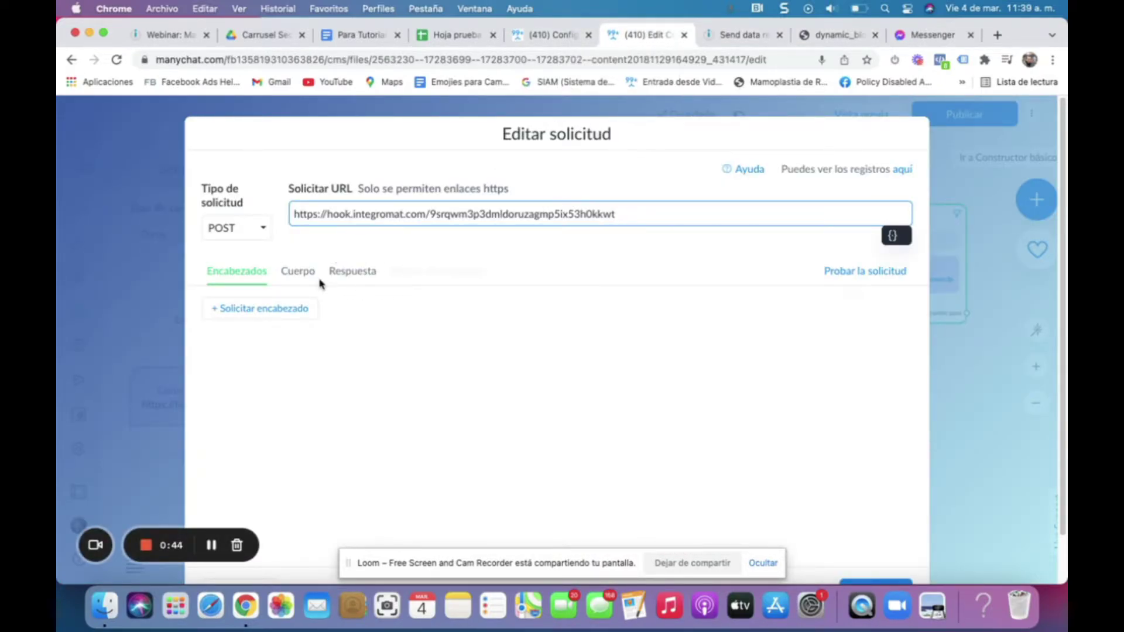
Confirm the request body sends Full Contact Data, save the request, and return to Integromat.
left_click(298, 275)
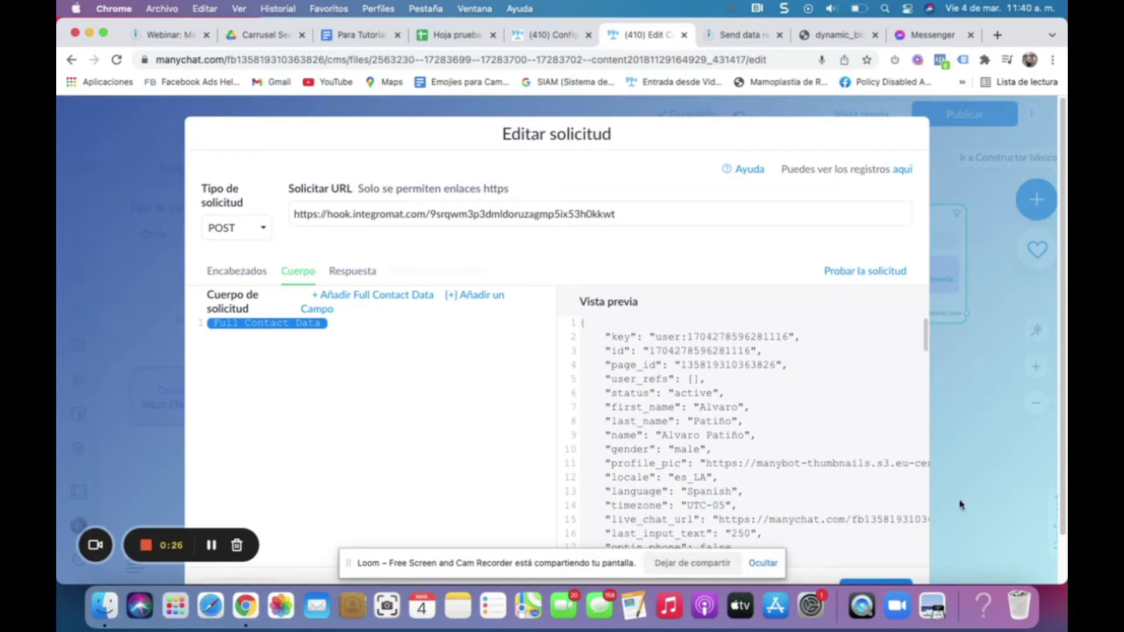
scroll(1061, 260, "down", 2)
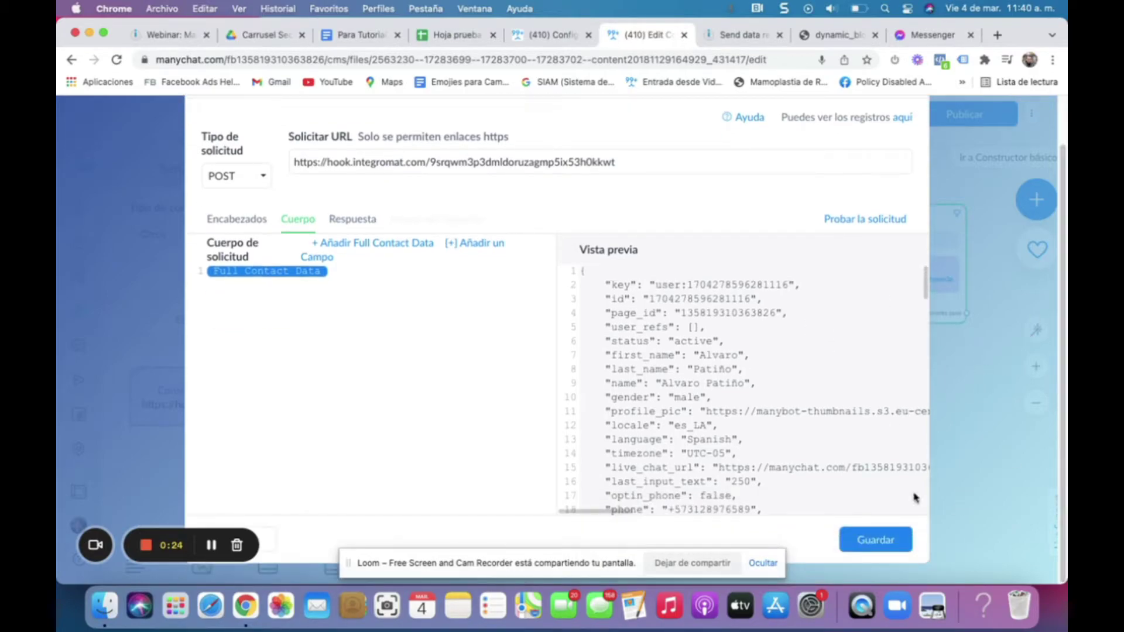
left_click(265, 536)
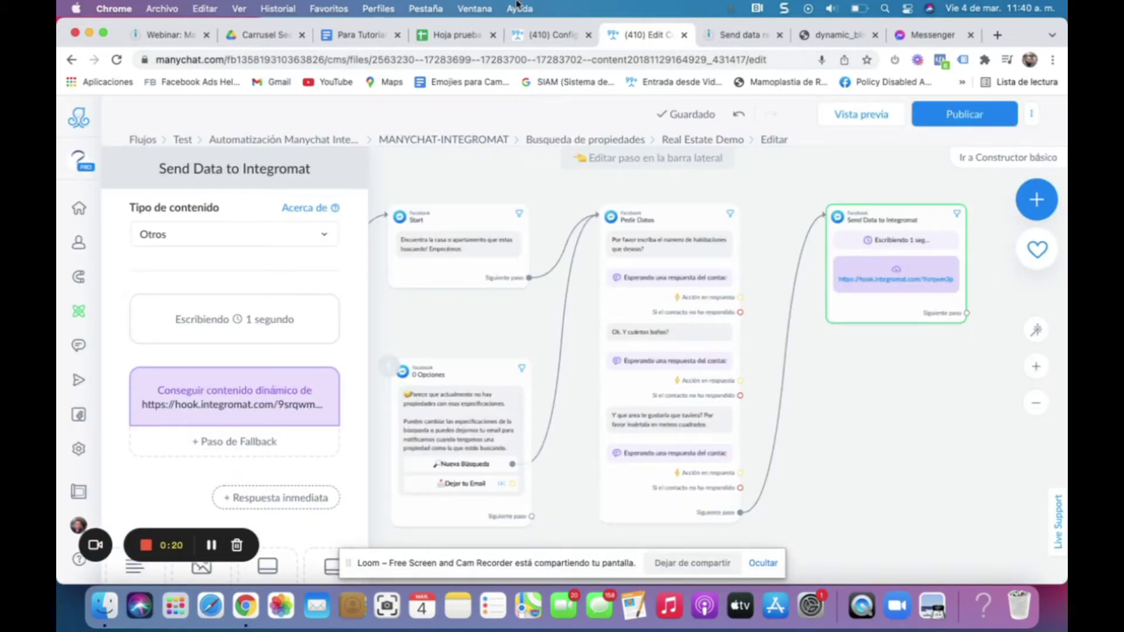
left_click(728, 36)
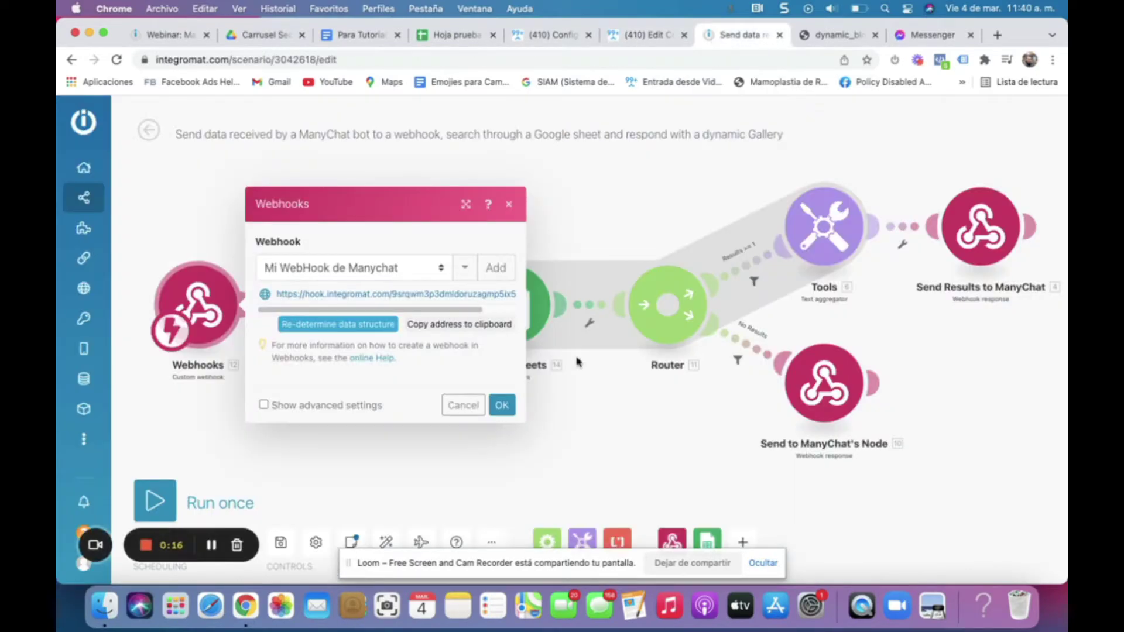
Recheck the Webhooks module still uses 'Mi WebHook de Manychat', then close its settings.
left_click(559, 471)
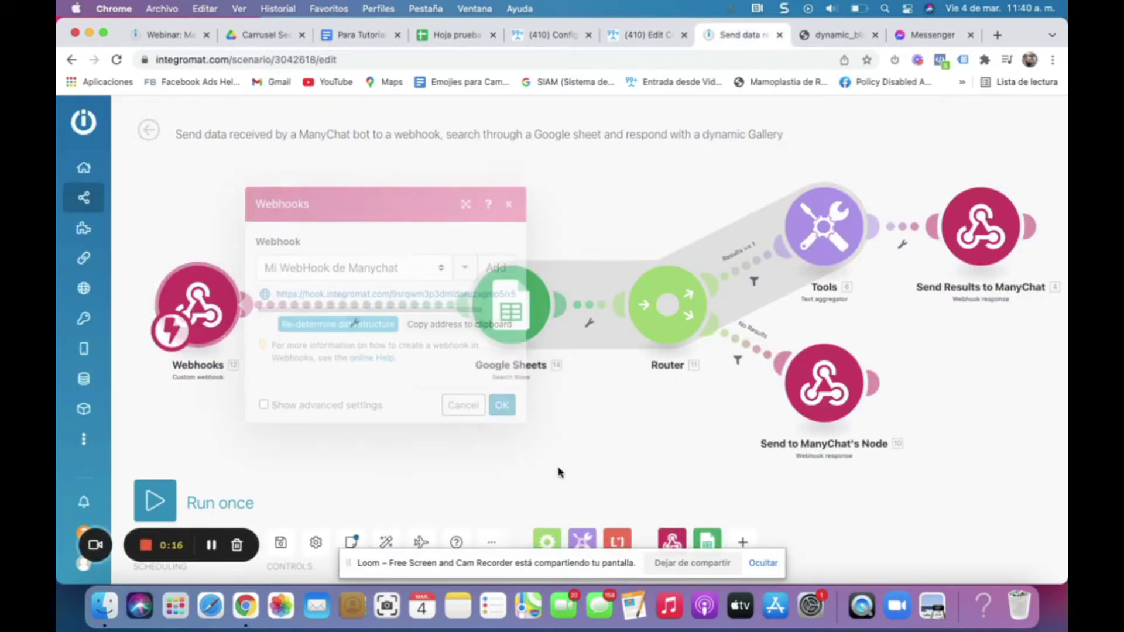
left_click(226, 291)
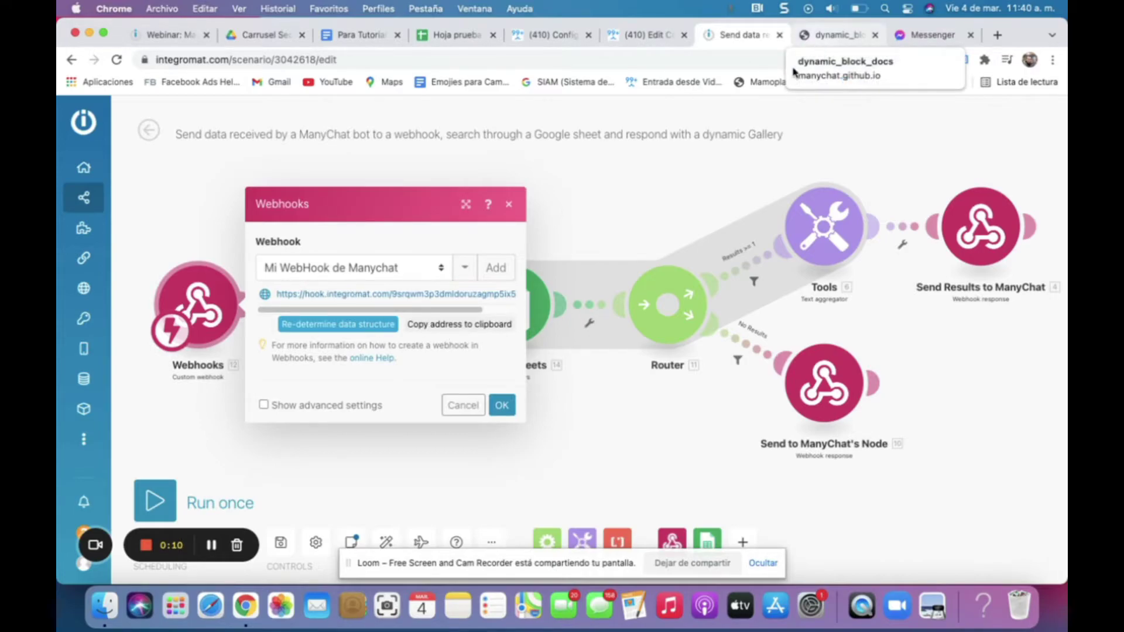
left_click(607, 442)
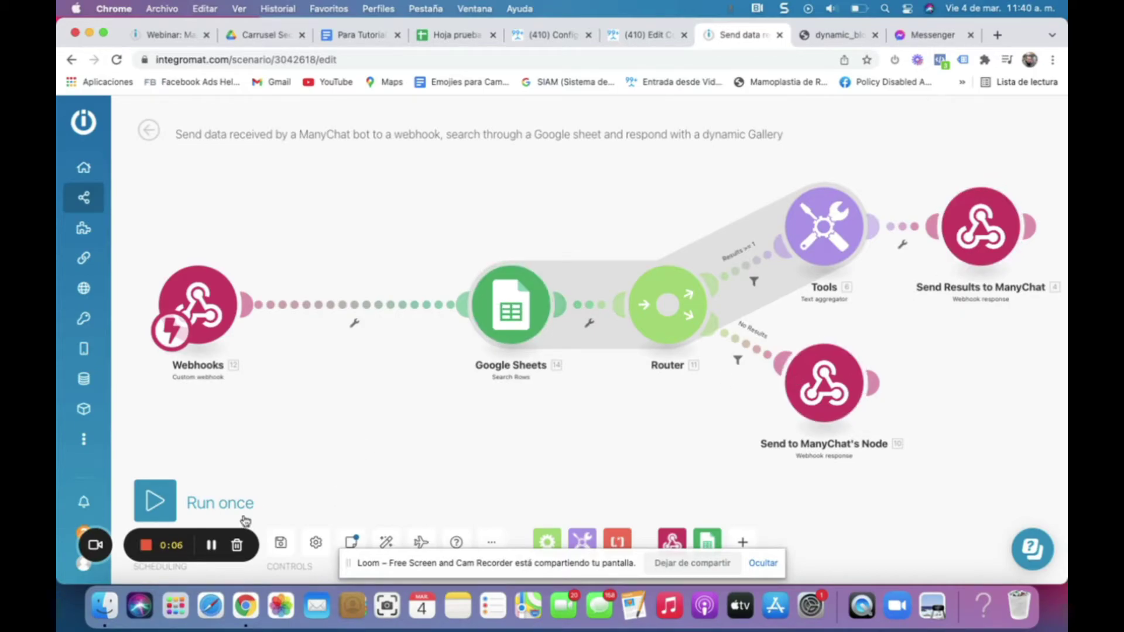
left_click(235, 303)
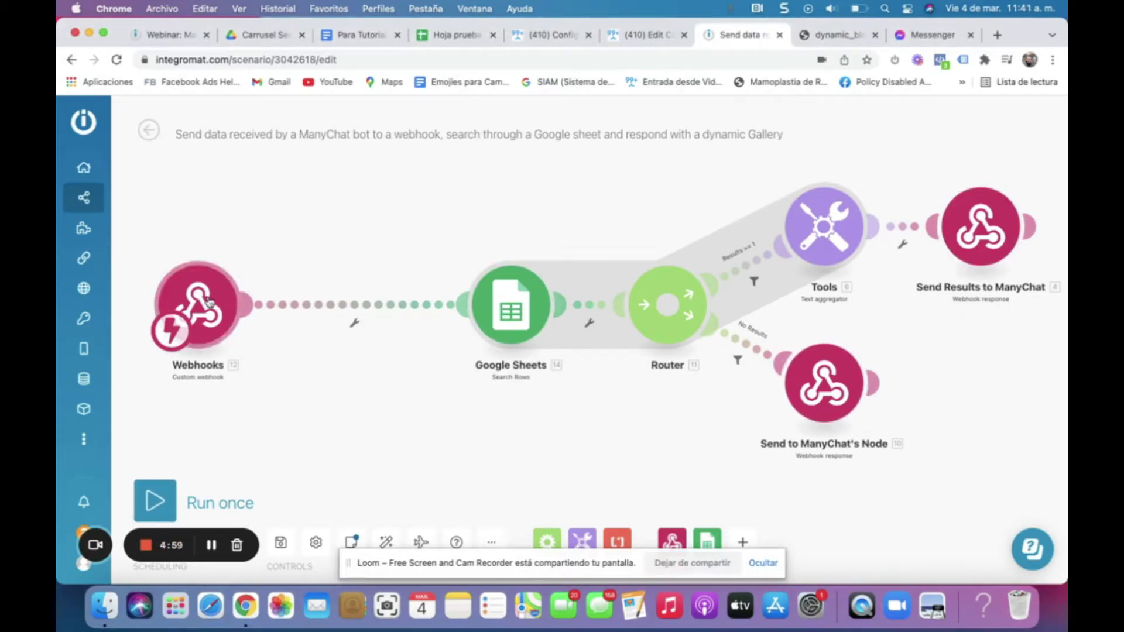
left_click(211, 302)
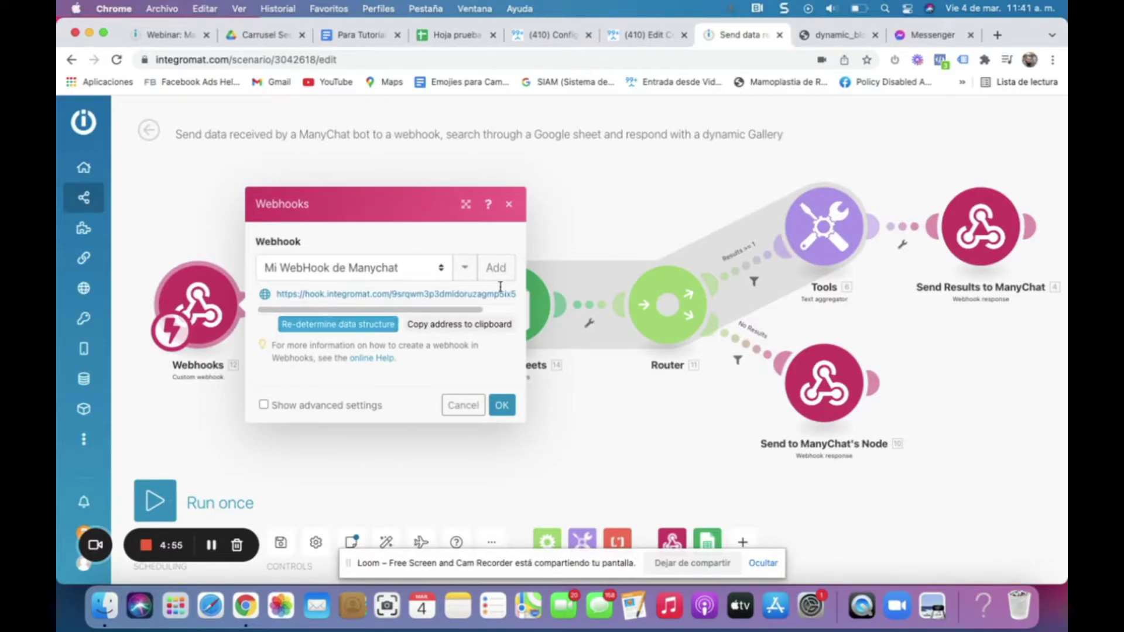
left_click(644, 35)
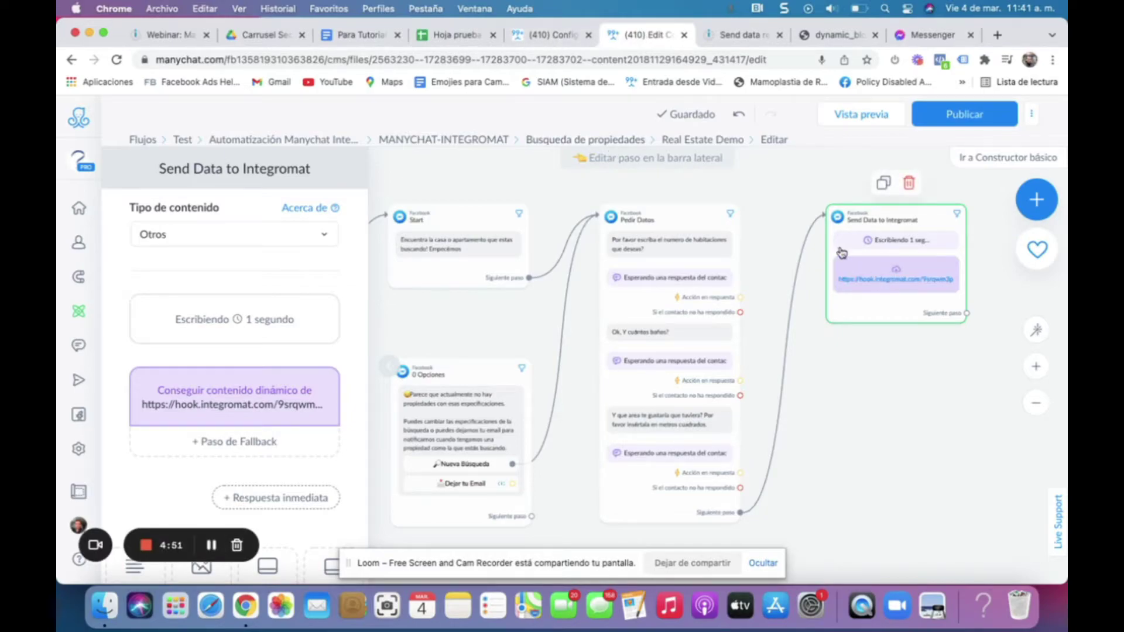
left_click(754, 38)
left_click(603, 424)
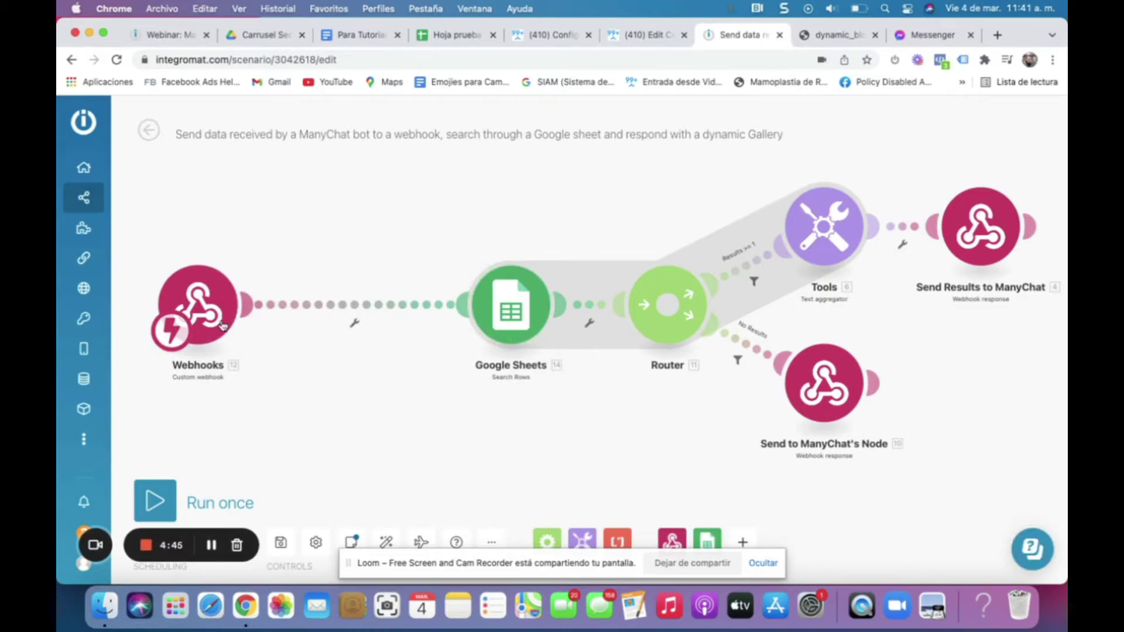
Open the Google Sheets Search Rows module on the 'Propiedades' sheet.
left_click(501, 309)
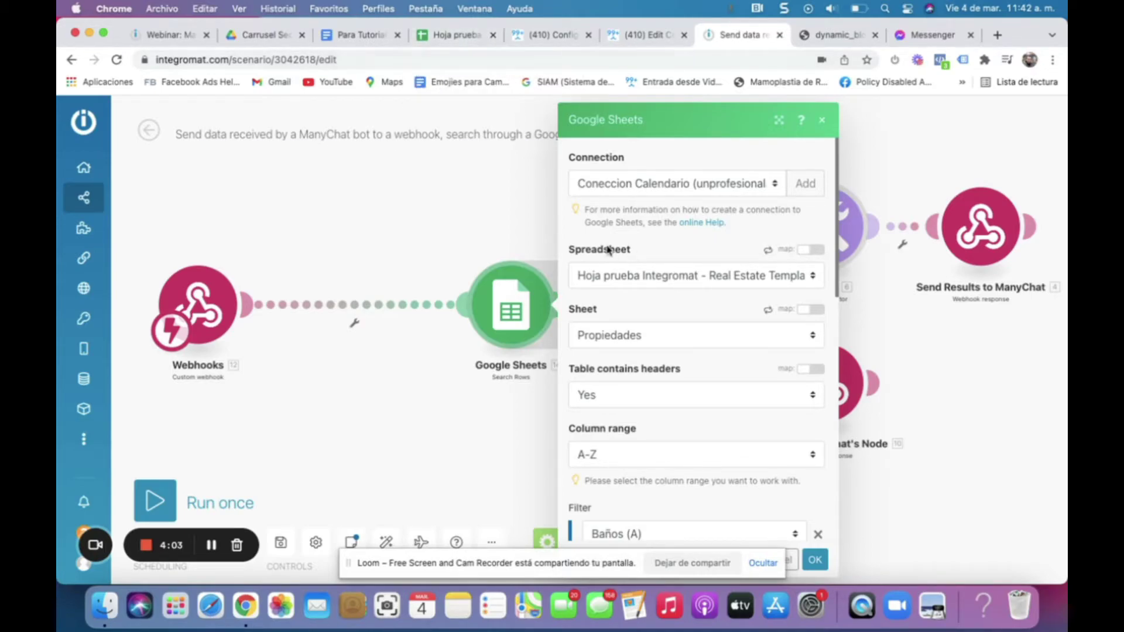
left_click(457, 34)
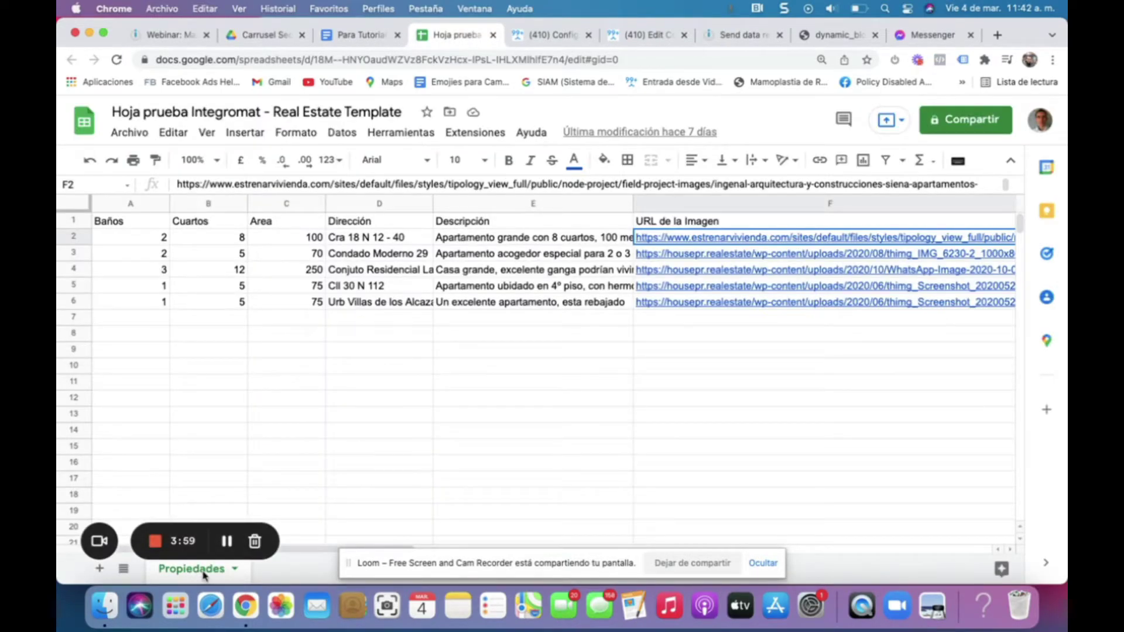
left_click(738, 35)
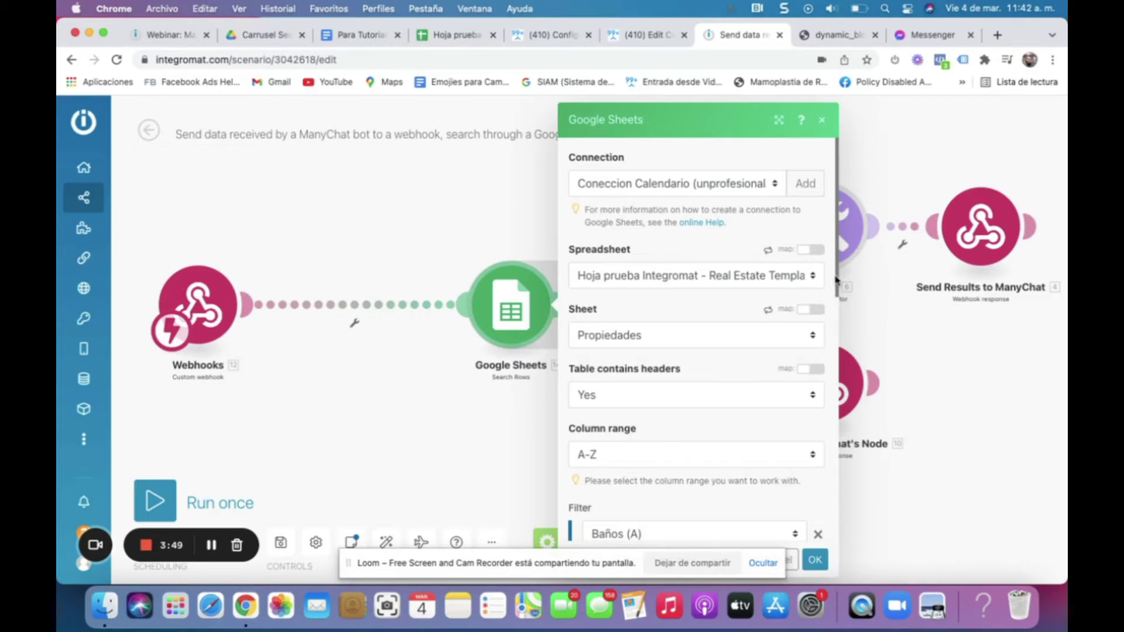
Verify the filter's Baños (A) and Cuartos (B) columns match RE-Banos and RE-Habitaciones.
scroll(836, 280, "down", 3)
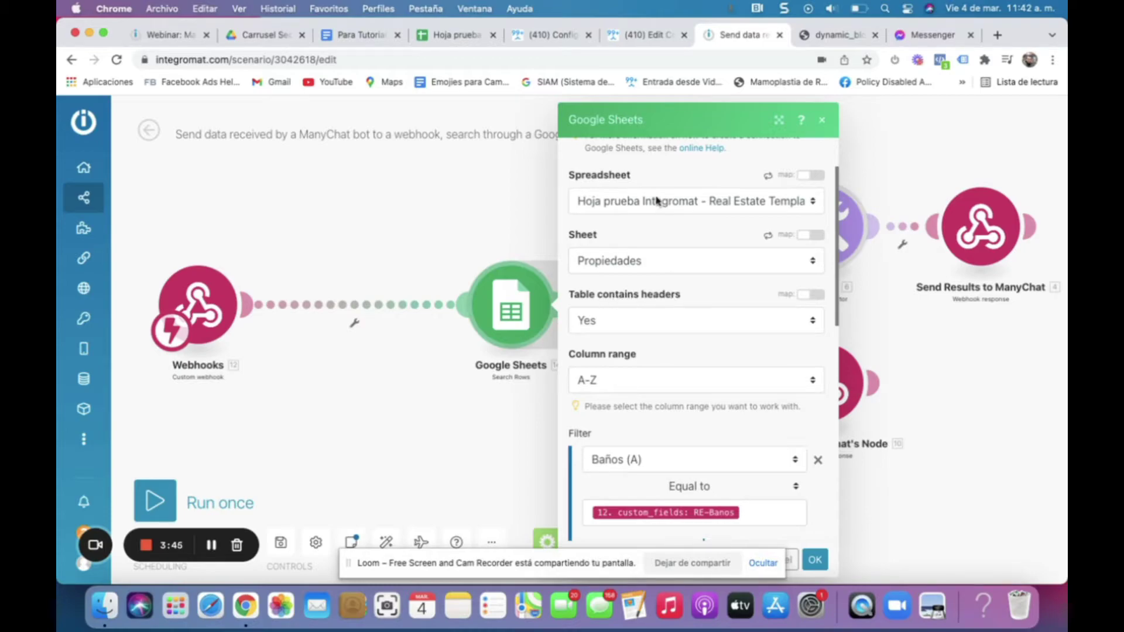
left_click(457, 35)
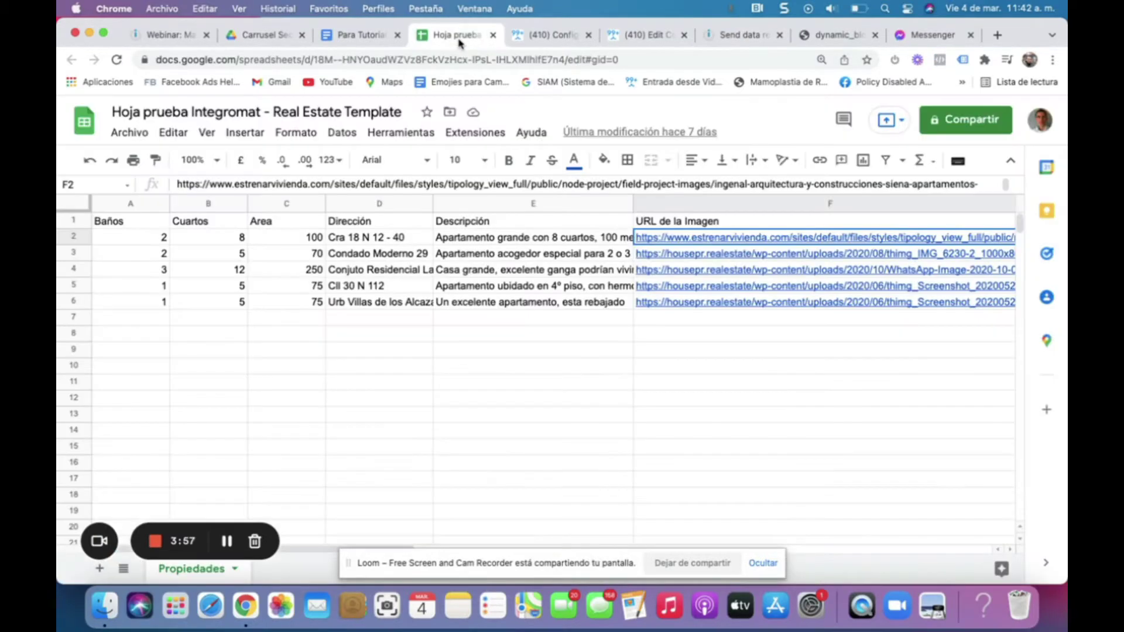
left_click(123, 220)
left_click(195, 222)
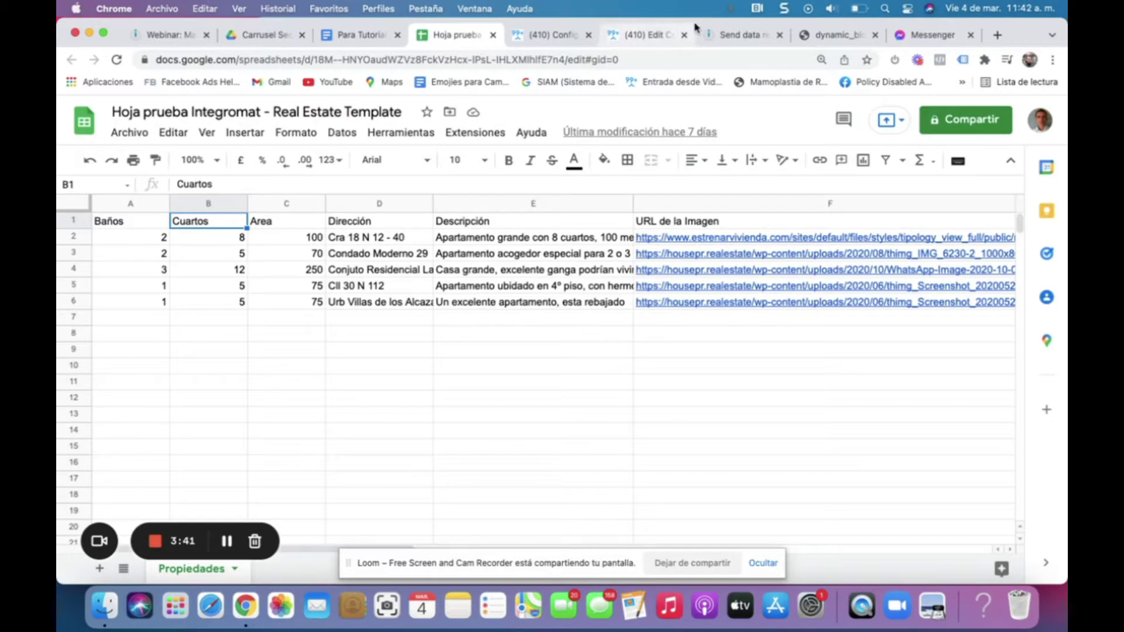
left_click(740, 35)
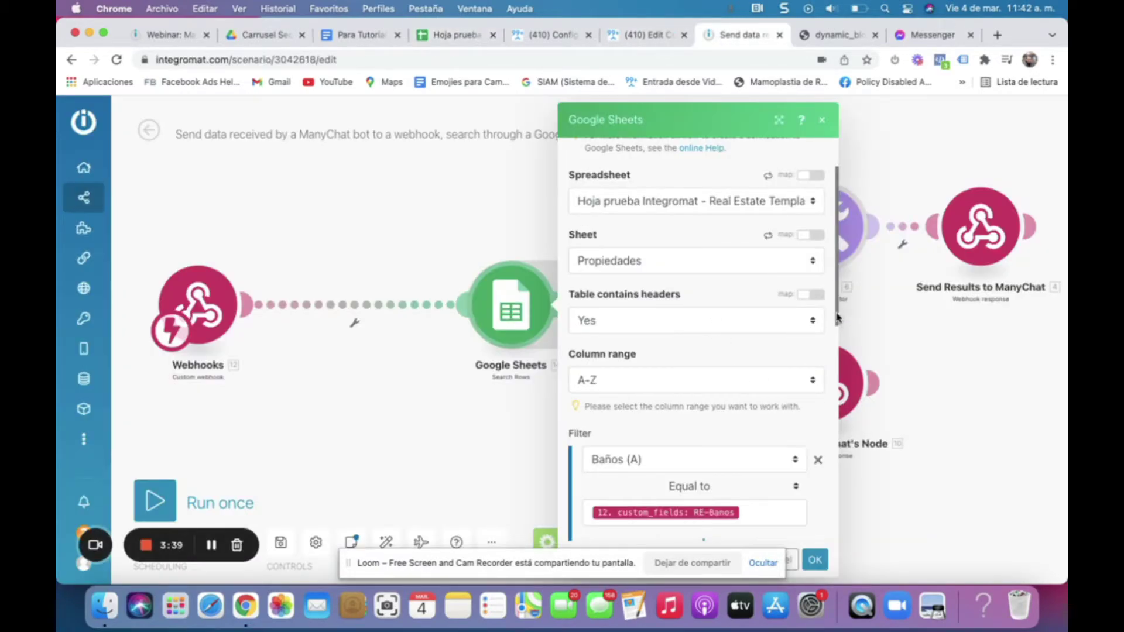
left_click_drag(837, 317, 733, 380)
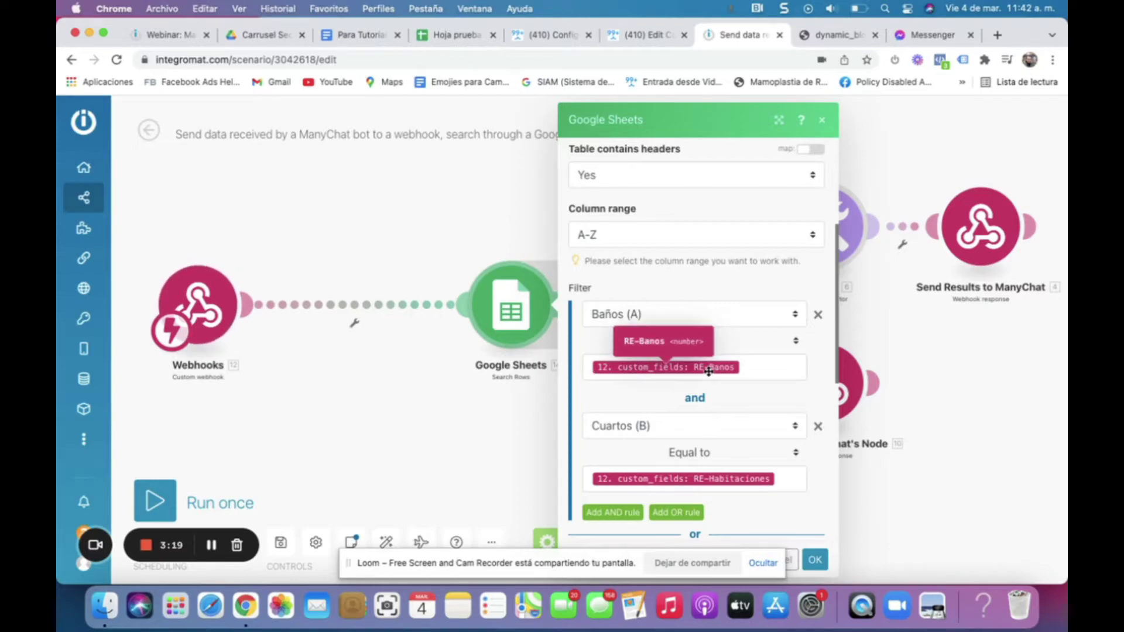
Confirm Pedir Datos saves the rooms answer to RE-Habitaciones, then return to Integromat.
left_click(637, 36)
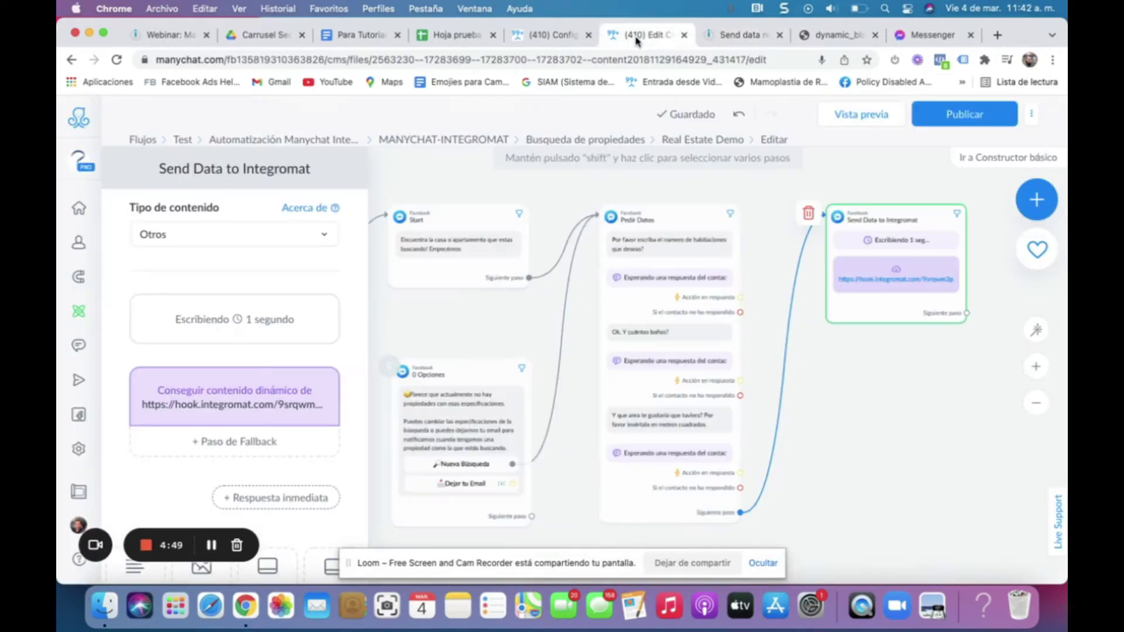
left_click(687, 274)
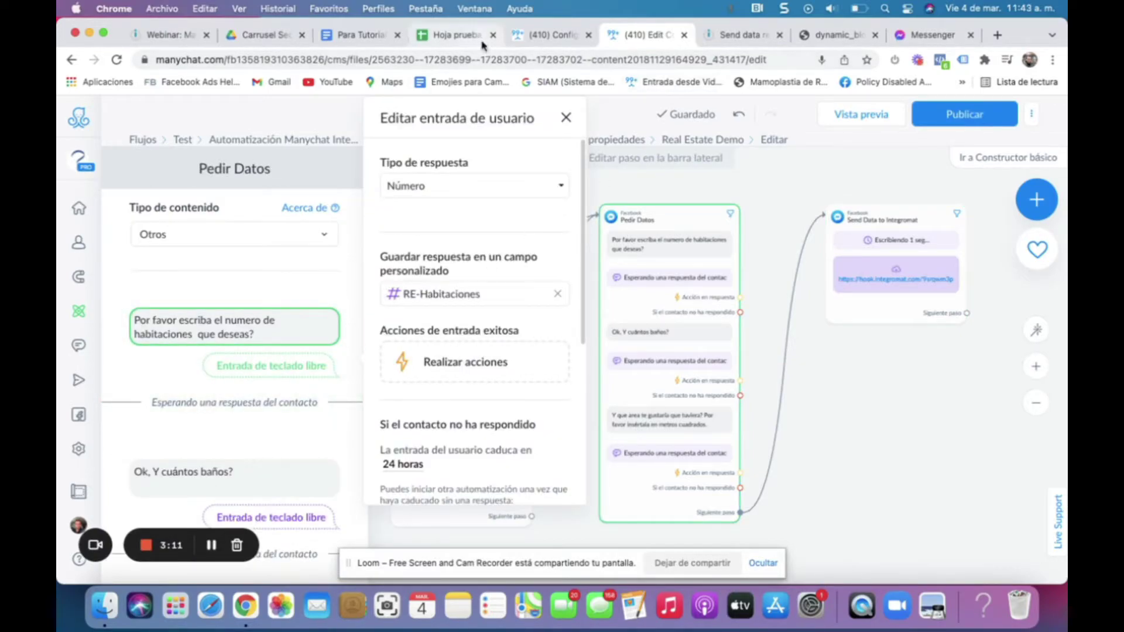
left_click(725, 37)
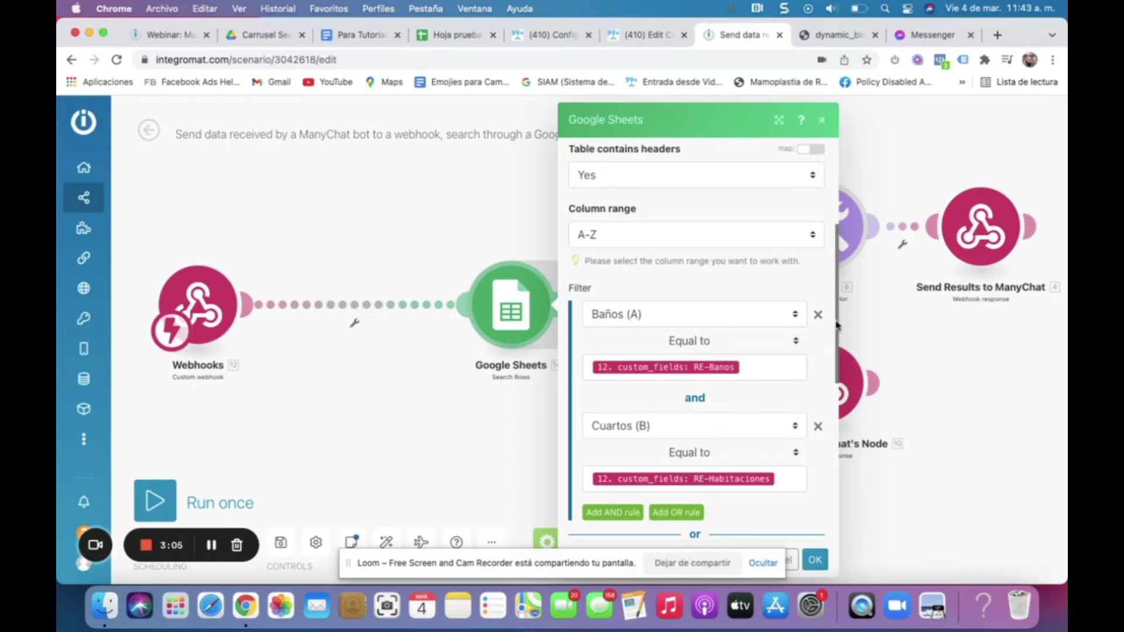
scroll(699, 331, "down", 3)
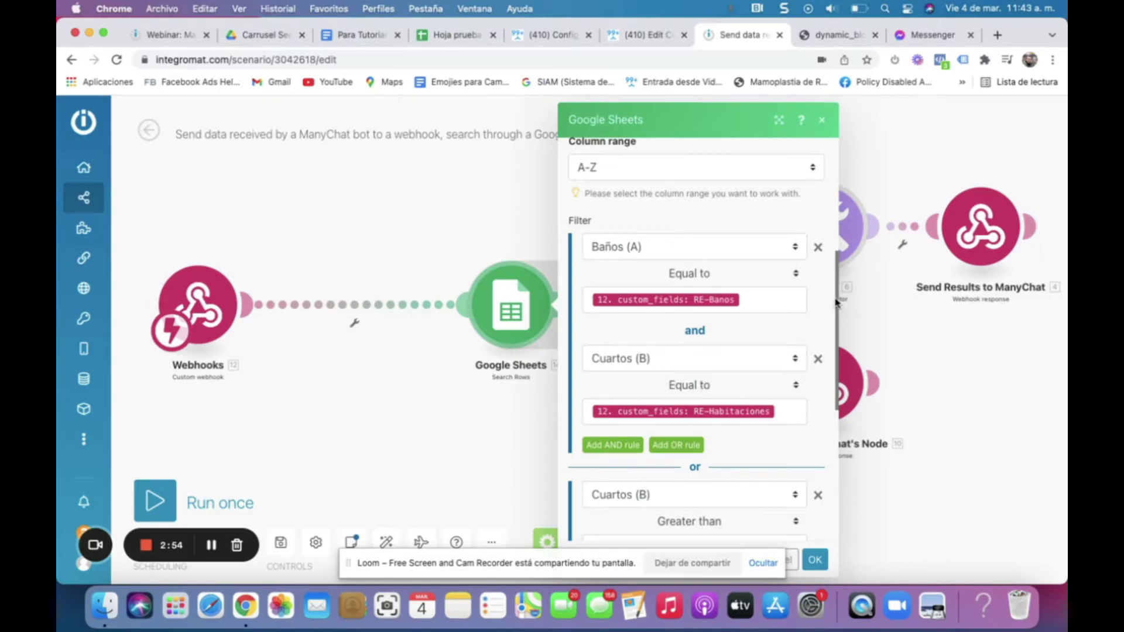
scroll(836, 301, "down", 3)
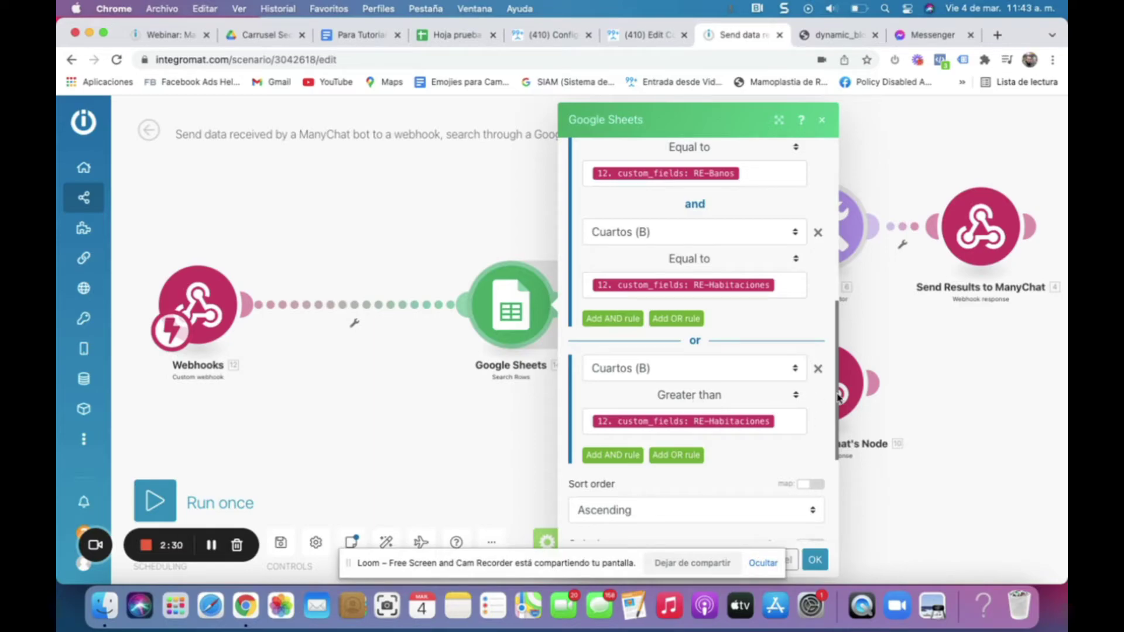
left_click_drag(836, 391, 836, 490)
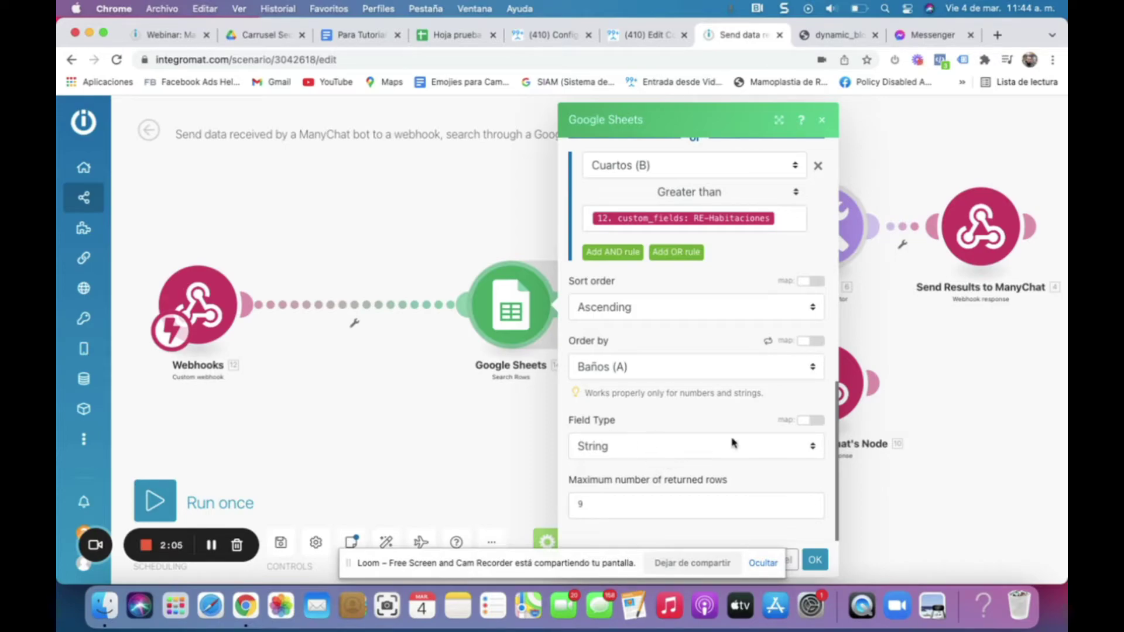
Keep String as the Field Type and close the Google Sheets module settings.
left_click(816, 448)
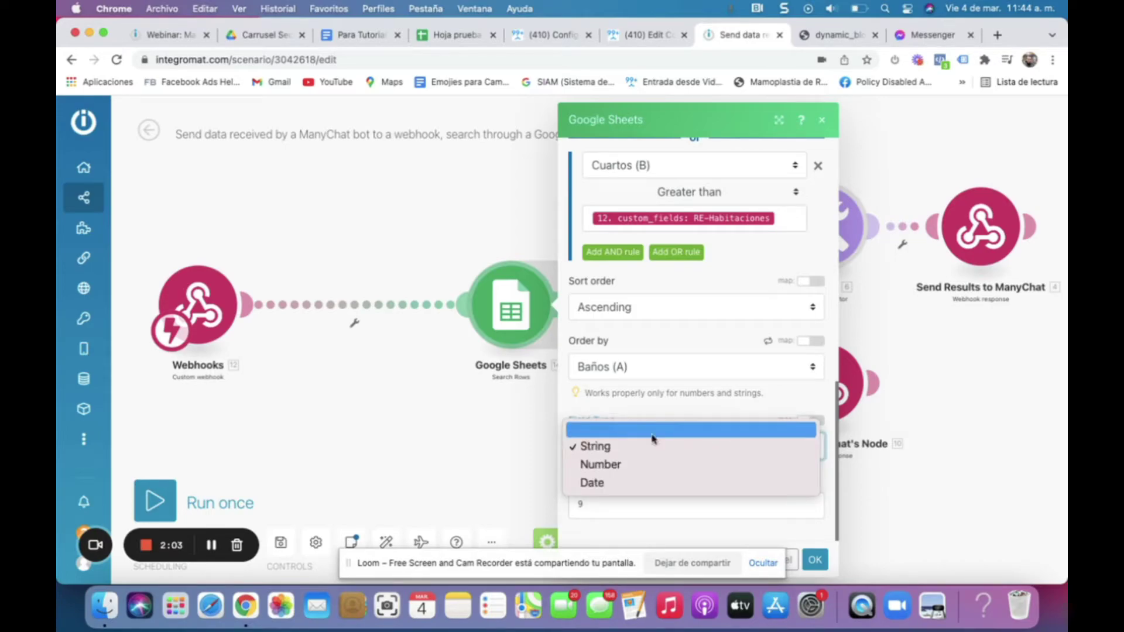
left_click(635, 419)
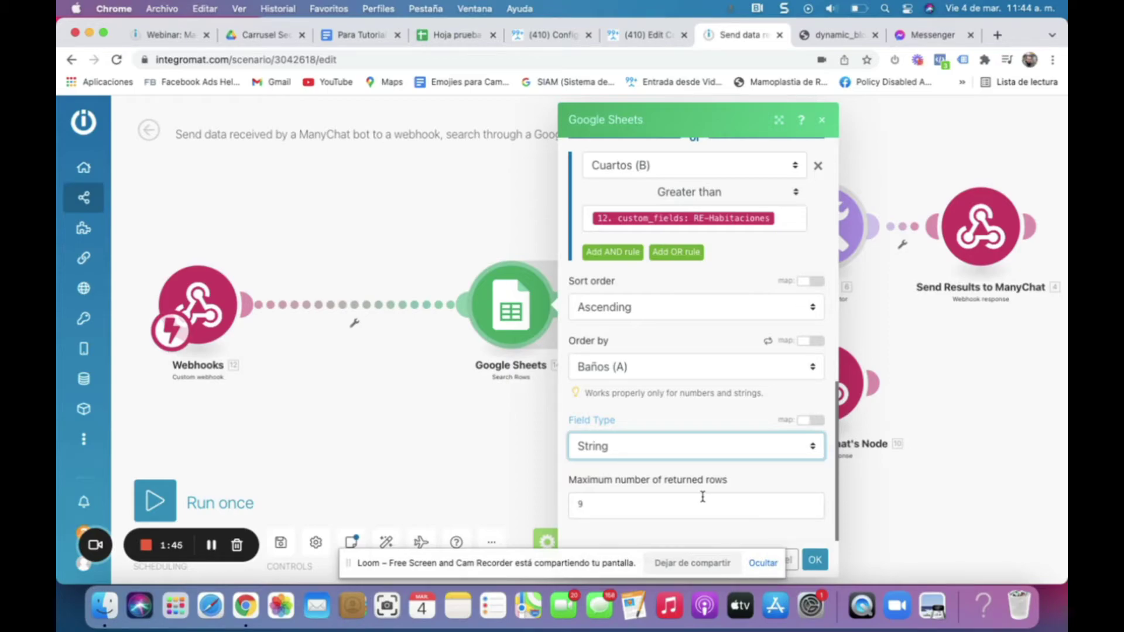
left_click(814, 560)
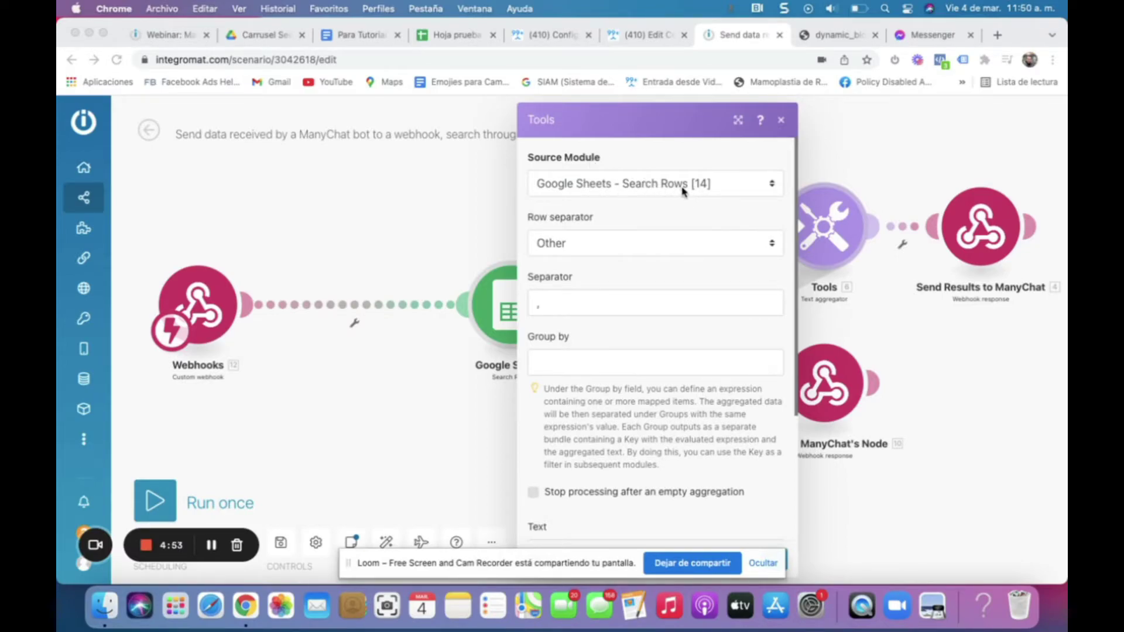
Reopen the Tools aggregator and keep its row separator as Other with a comma.
left_click(779, 122)
left_click(780, 121)
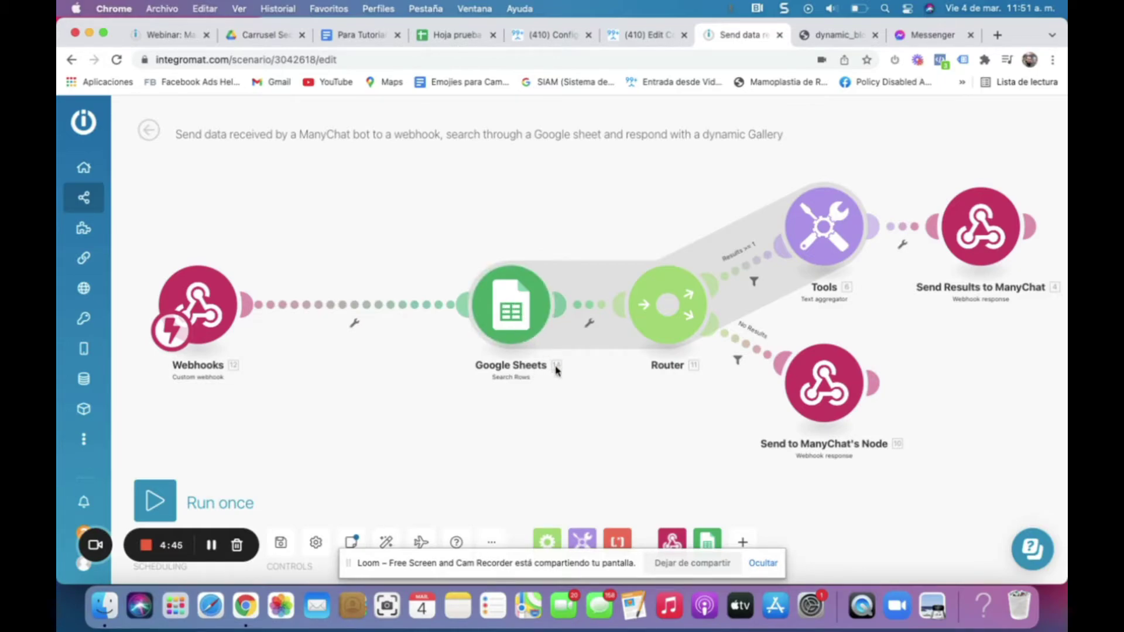
left_click(839, 221)
left_click(596, 236)
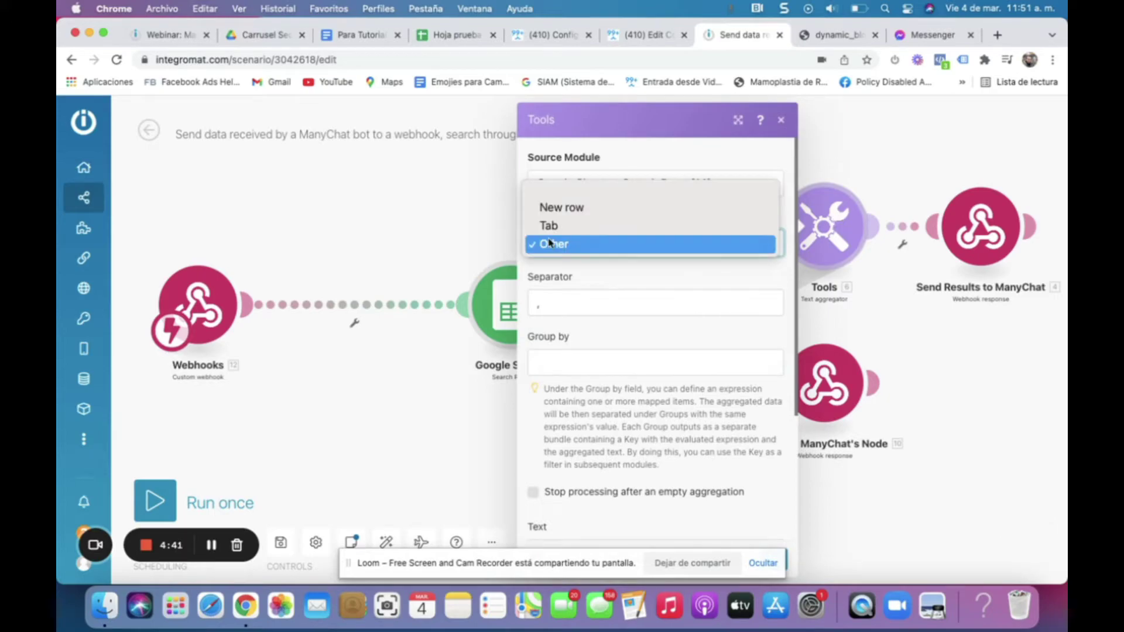
left_click(526, 270)
left_click(544, 299)
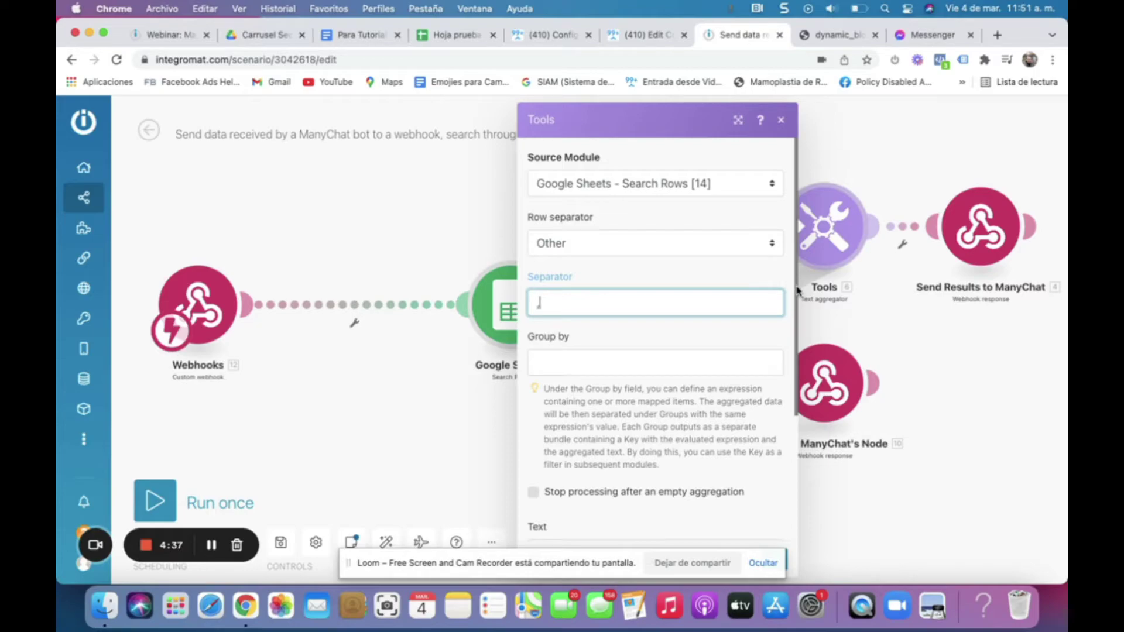
Bring up the Google Sheets column fields for mapping into the card Text template.
left_click_drag(797, 289, 796, 443)
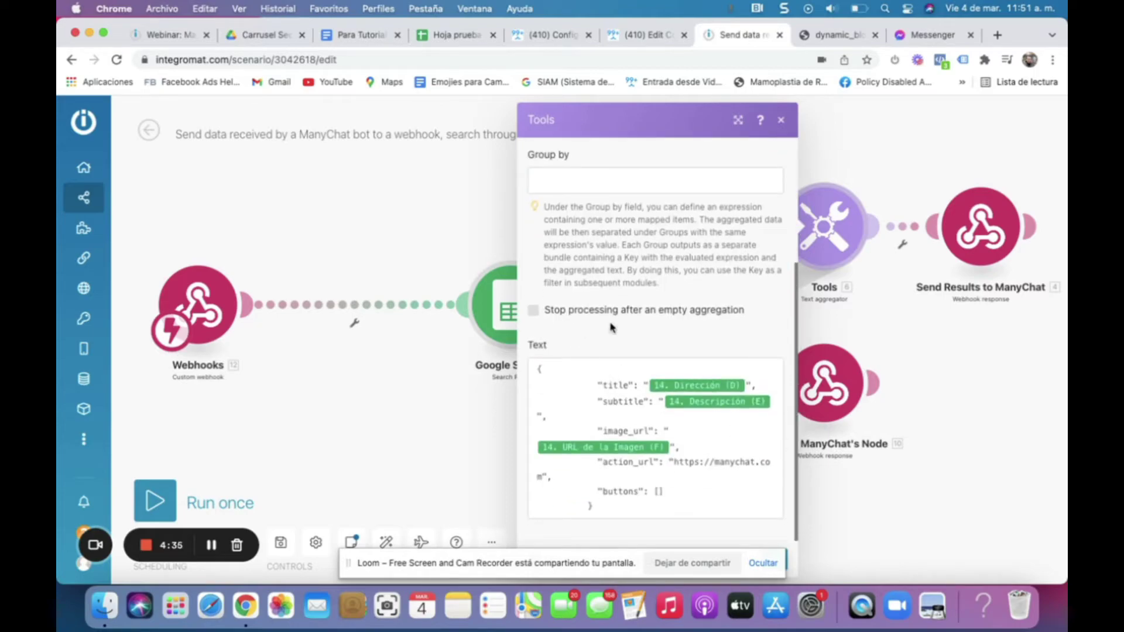
mouse_move(645, 335)
left_mouse_down()
mouse_move(678, 495)
mouse_move(777, 274)
left_mouse_up()
left_click(656, 506)
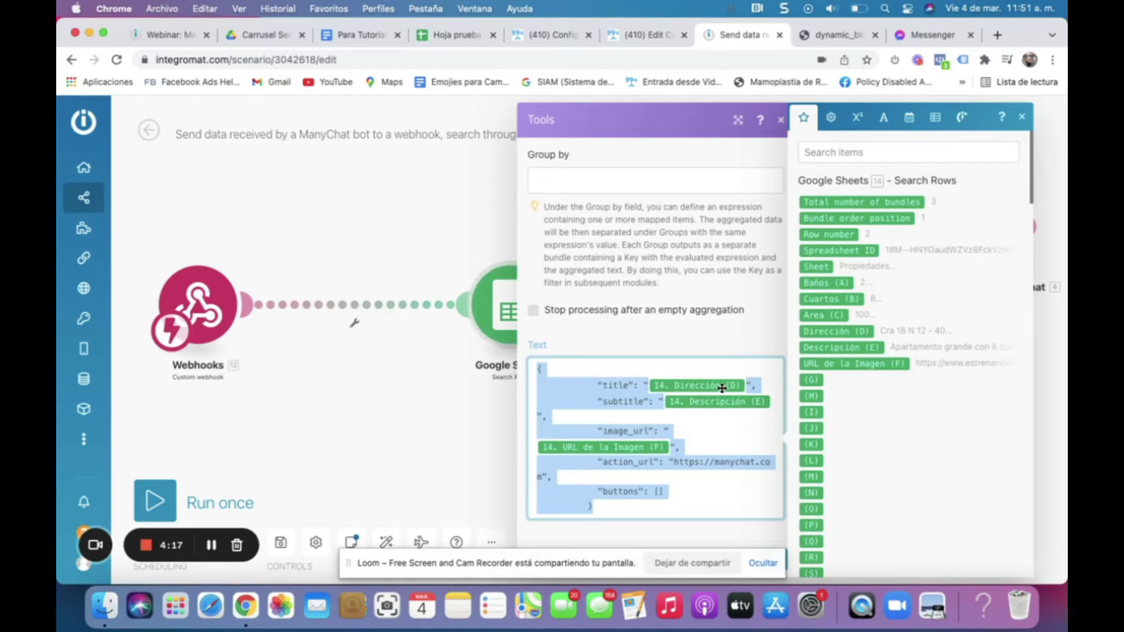
mouse_move(698, 386)
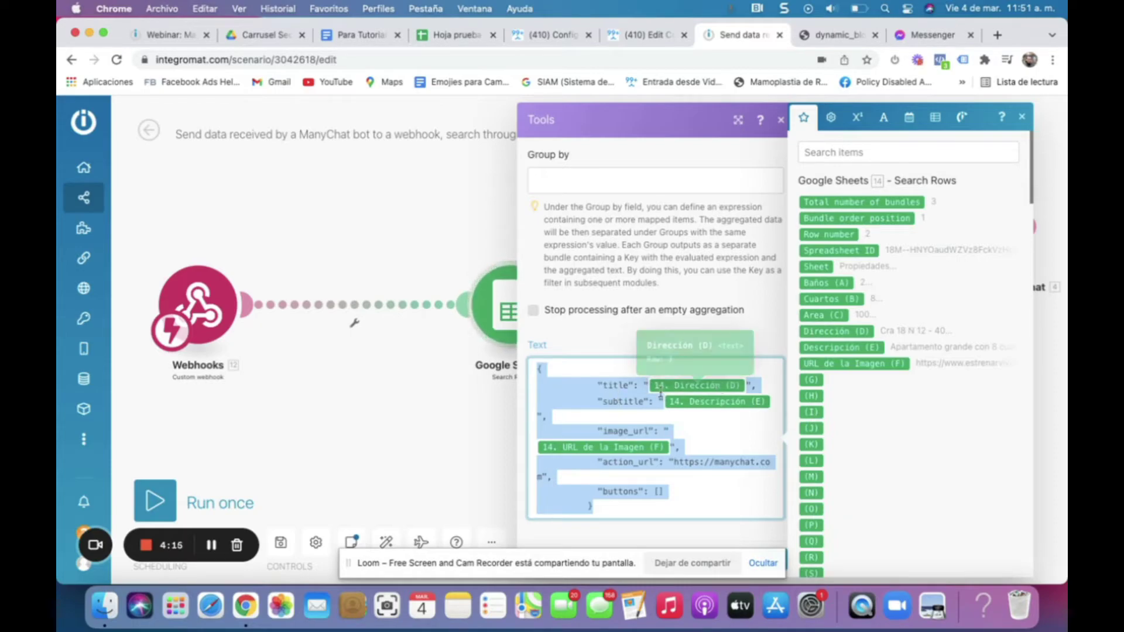
left_click(452, 35)
left_click(363, 222)
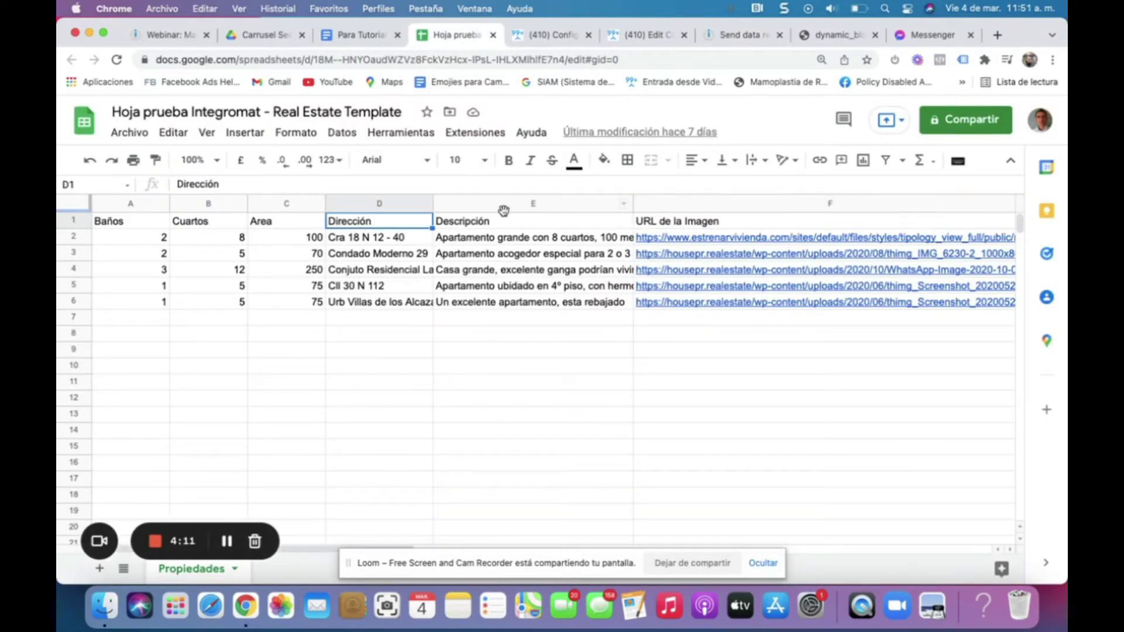
left_click(724, 36)
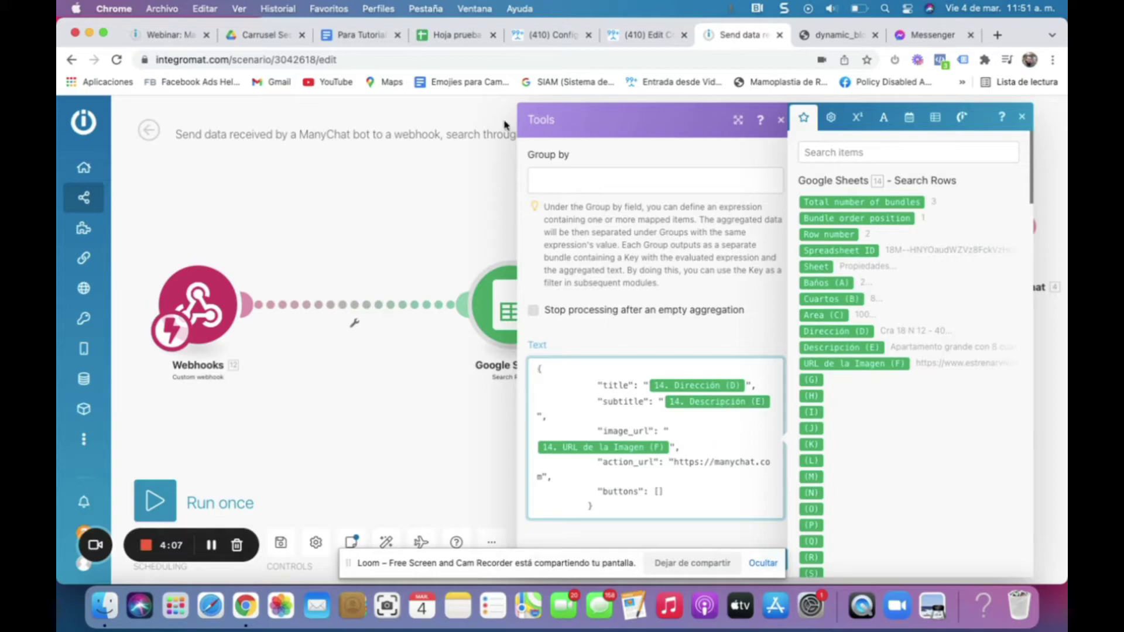
left_click(454, 37)
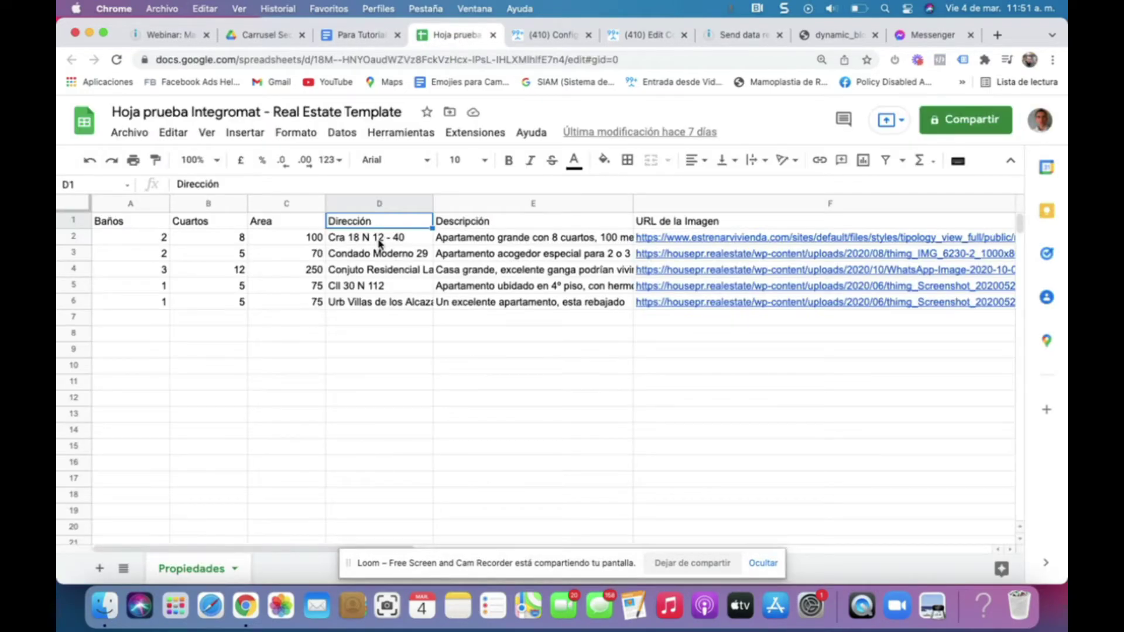
left_click(450, 228)
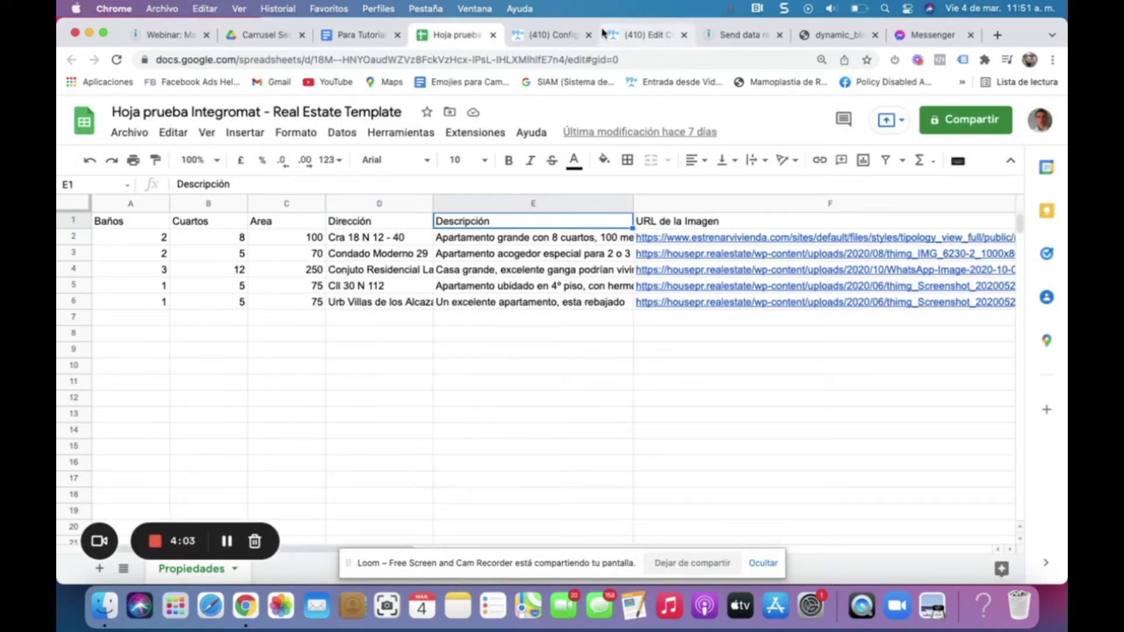
left_click(666, 235)
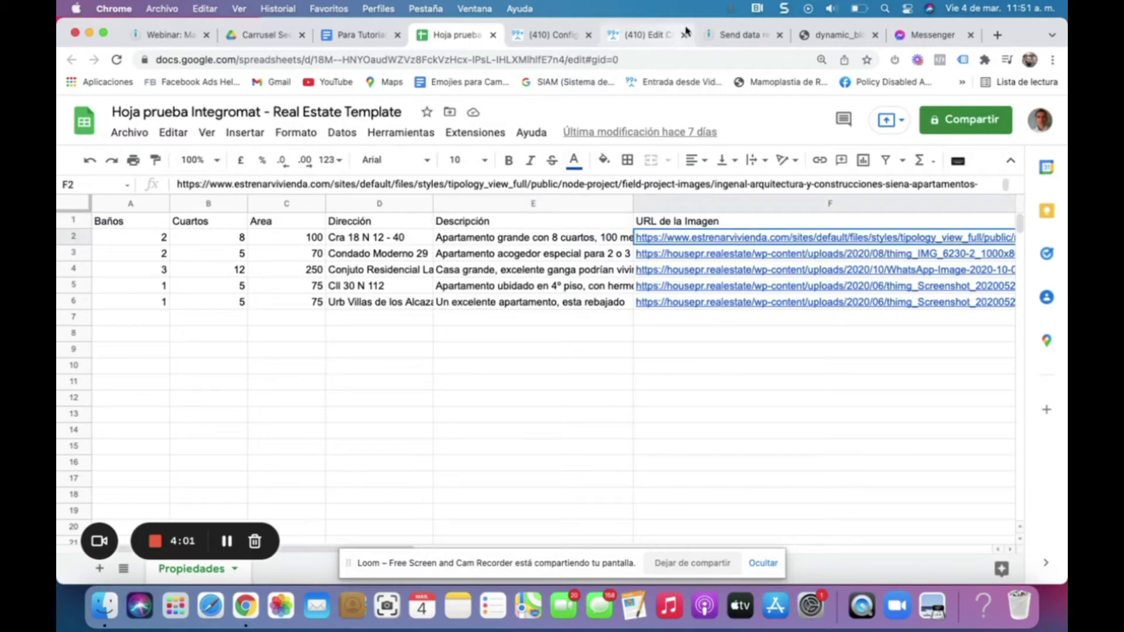
left_click(715, 37)
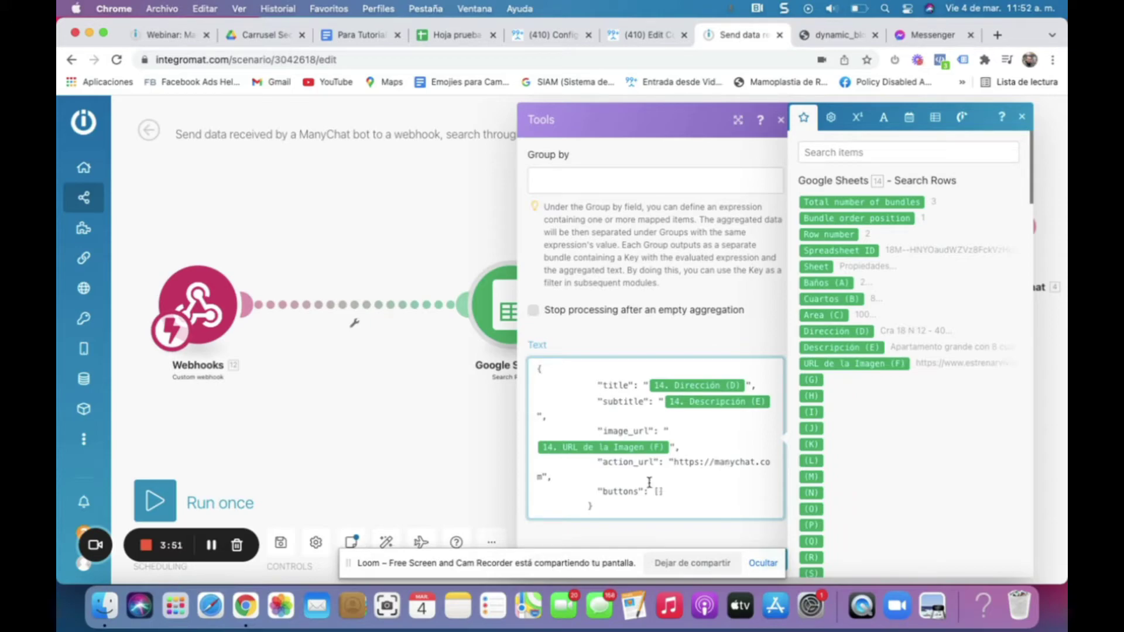
left_click(658, 491)
double_click(605, 491)
left_click_drag(664, 492, 652, 492)
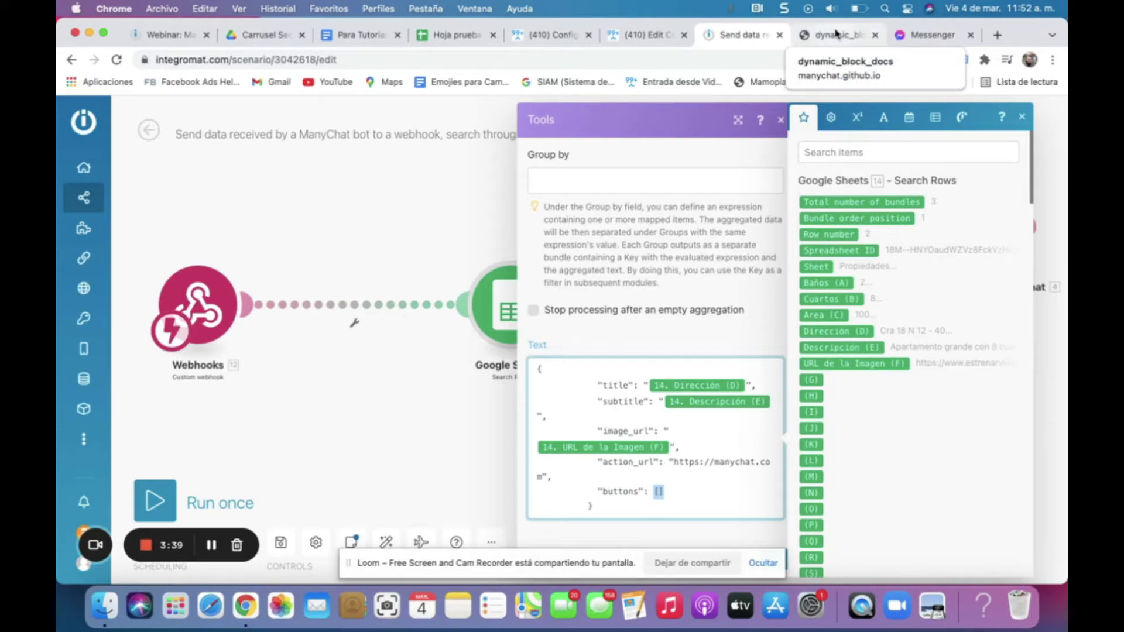
Review the docs' 'Sending gallery cards' format and image_aspect_ratio, then close Integromat's Tools settings.
left_click(837, 34)
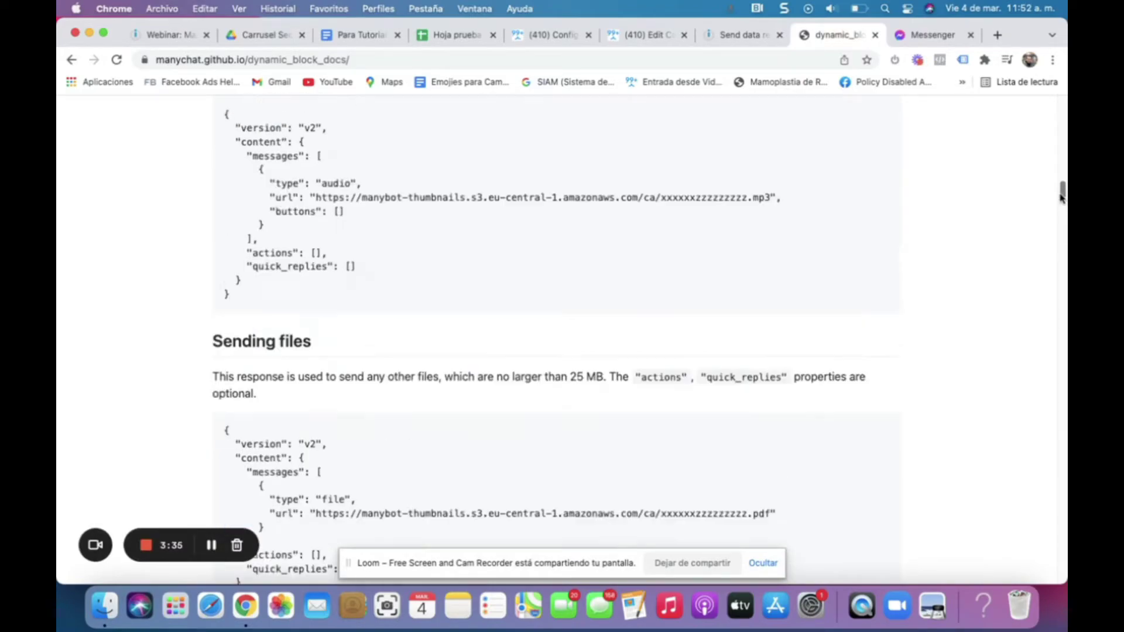
left_click_drag(1062, 219, 1052, 66)
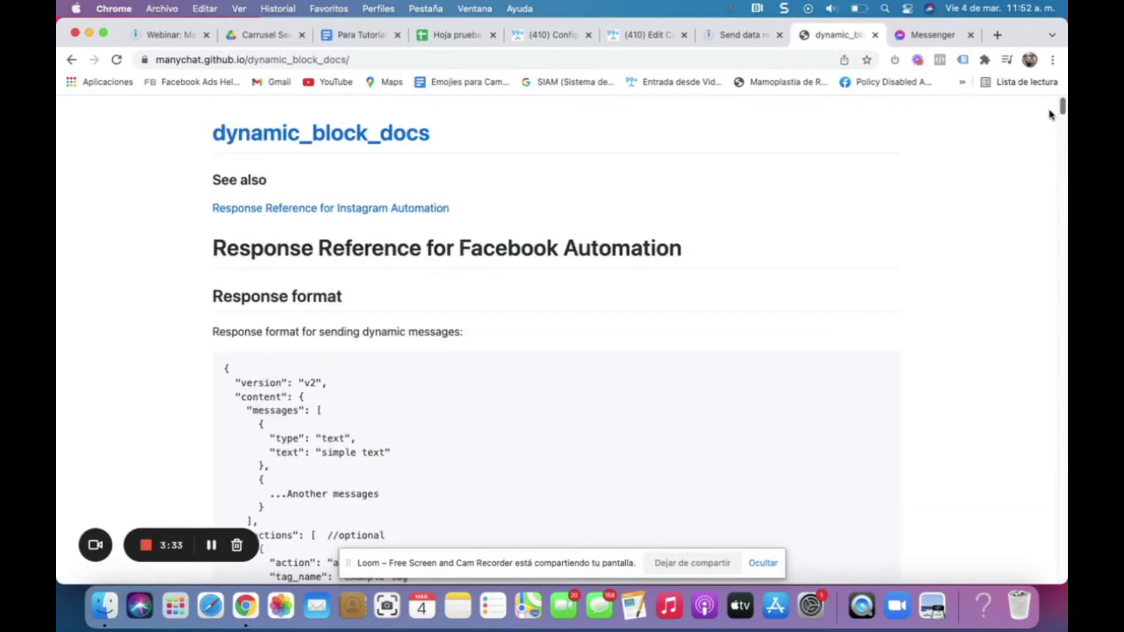
mouse_move(1063, 107)
left_mouse_down()
mouse_move(1062, 333)
mouse_move(1058, 208)
left_mouse_up()
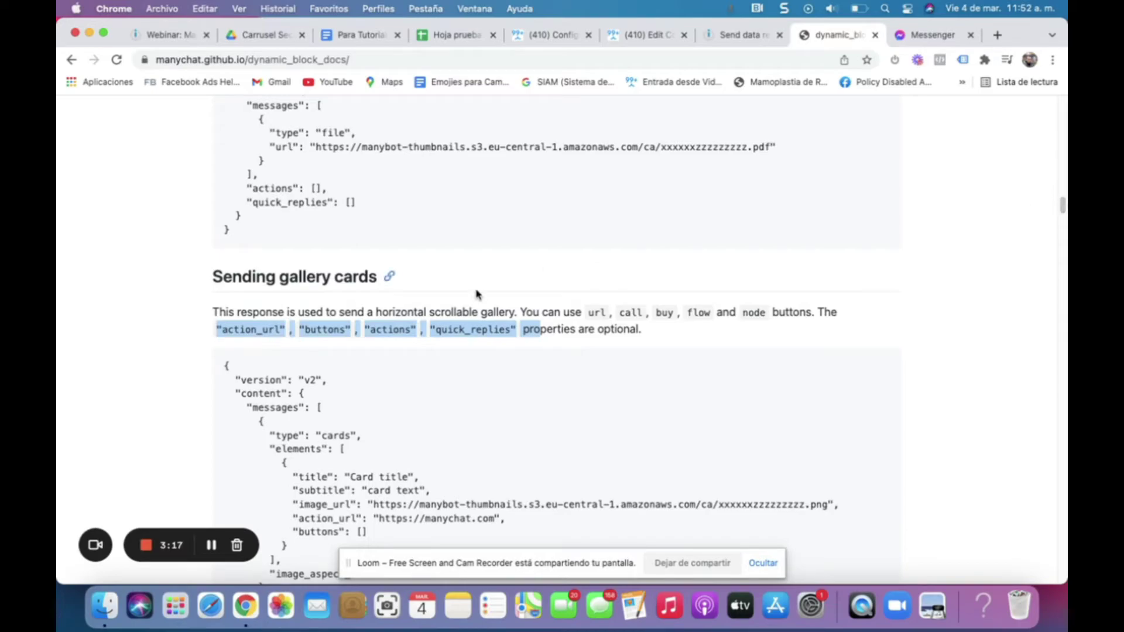
left_click(591, 346)
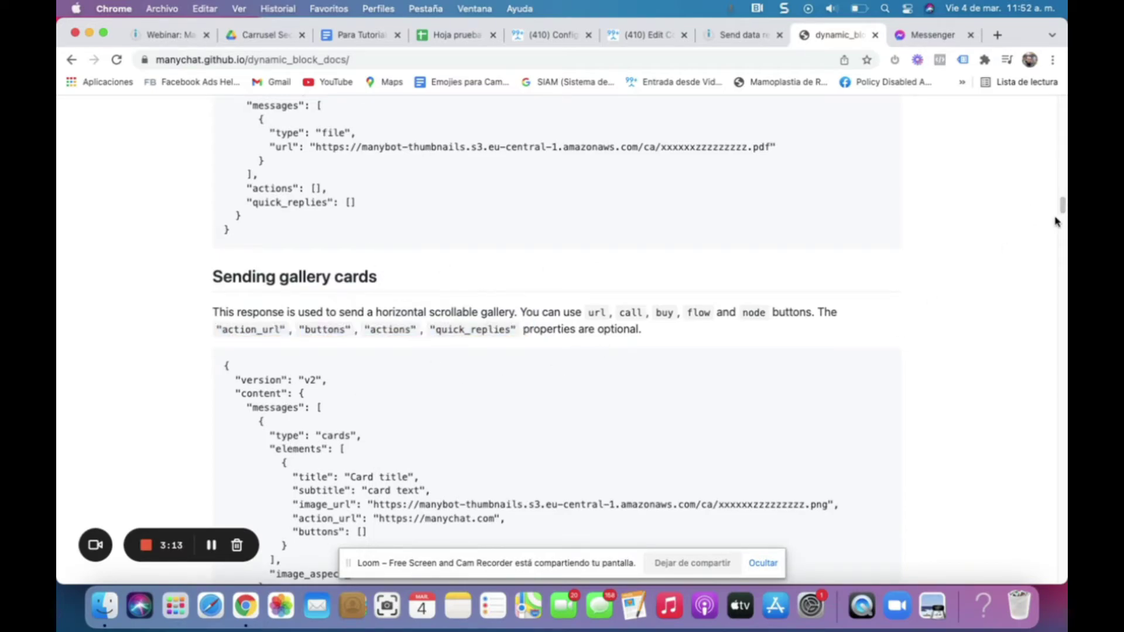
left_click_drag(1063, 205, 1062, 211)
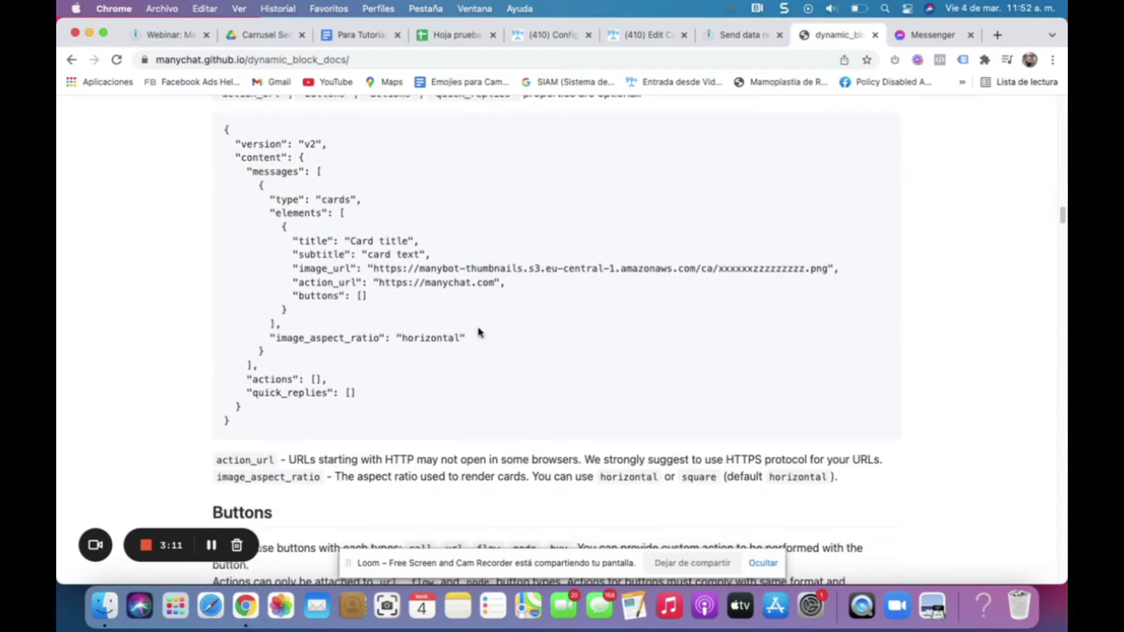
left_click_drag(276, 338, 453, 339)
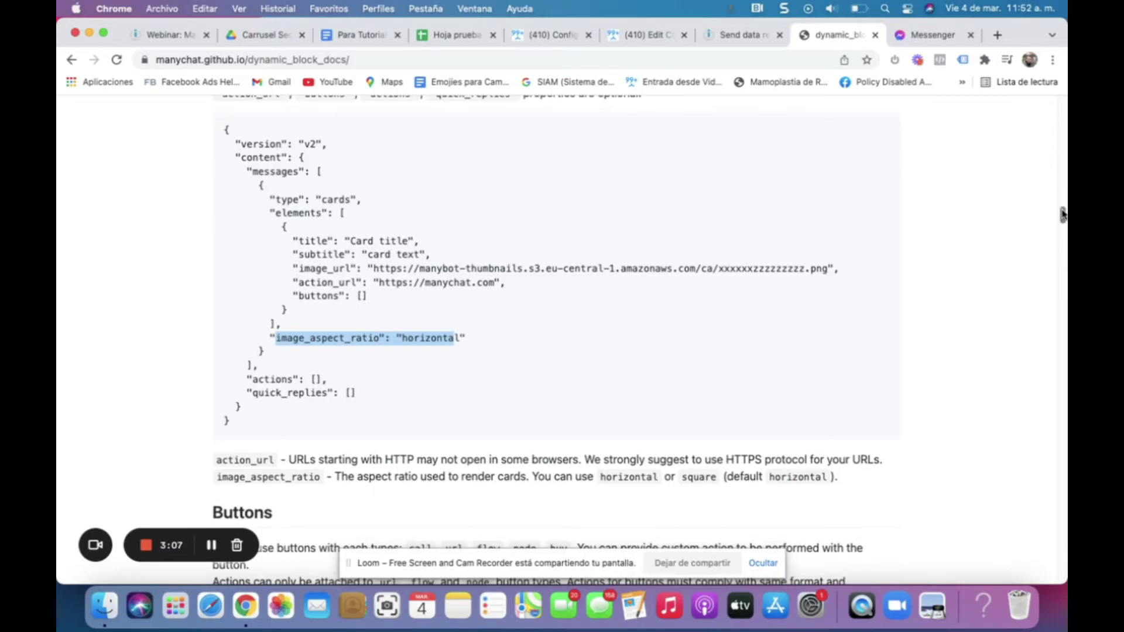
left_click_drag(1062, 216, 1063, 210)
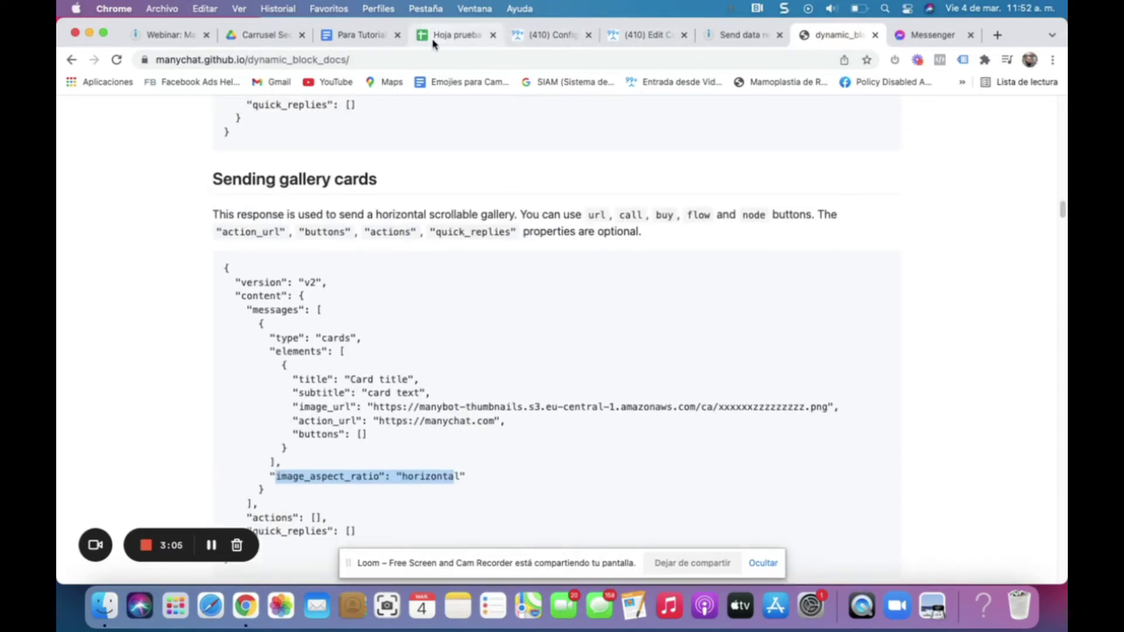
left_click(736, 36)
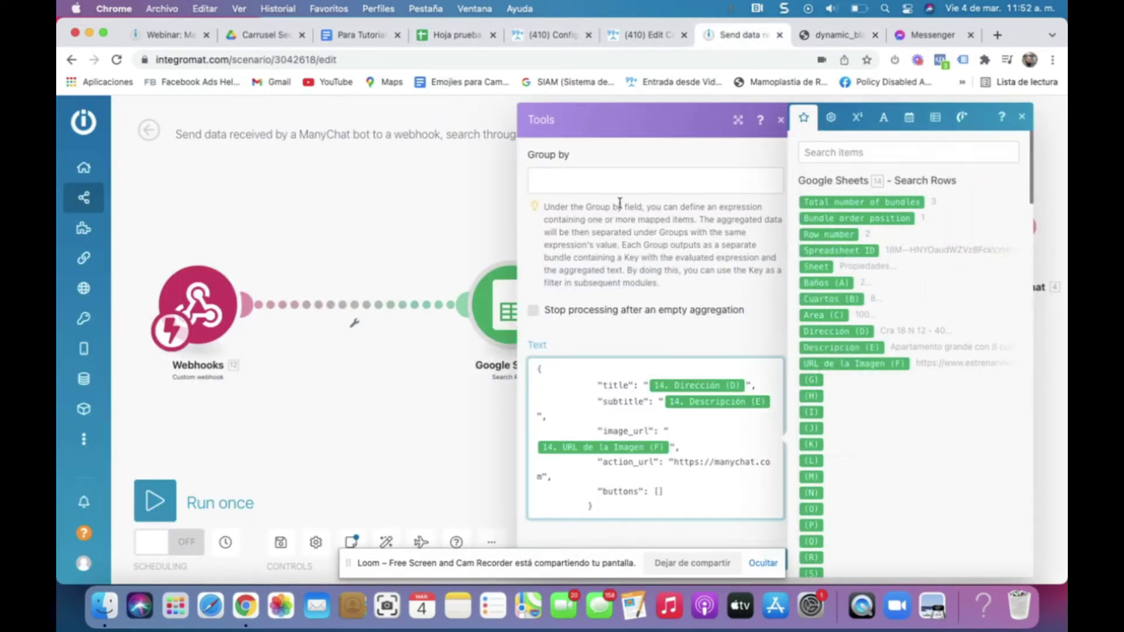
left_click(449, 193)
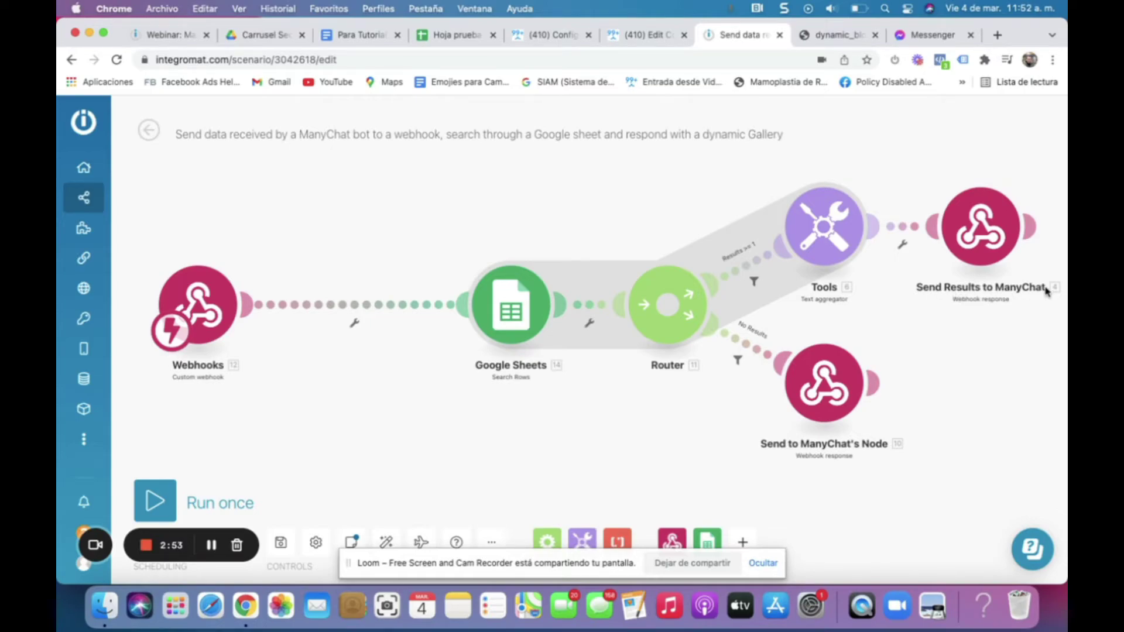
left_click(994, 225)
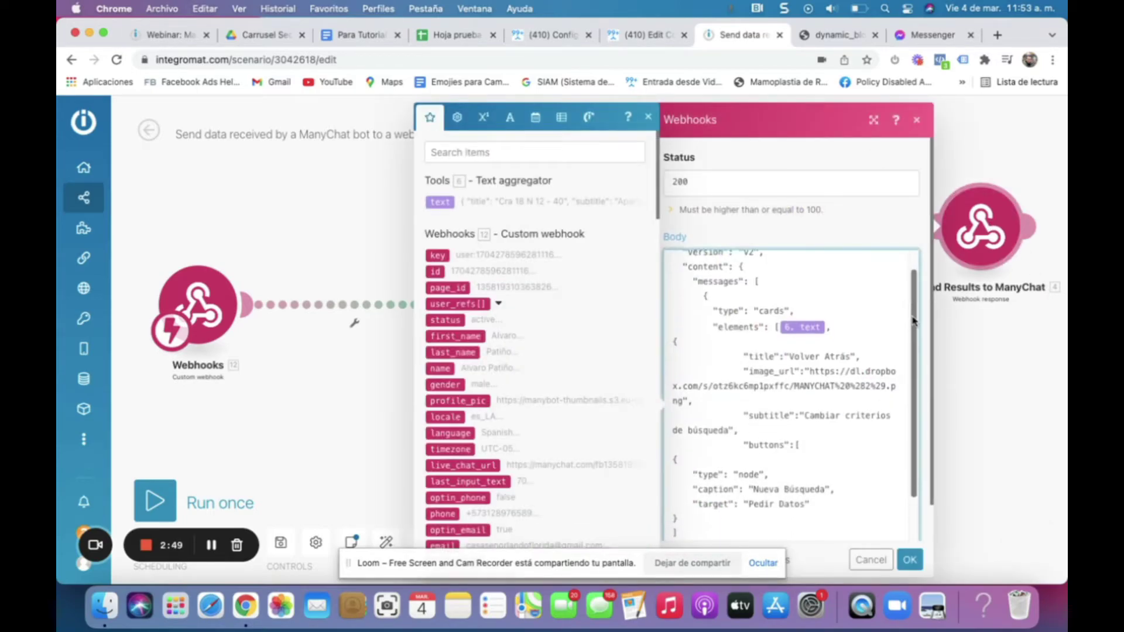
left_click(808, 263)
left_click(722, 186)
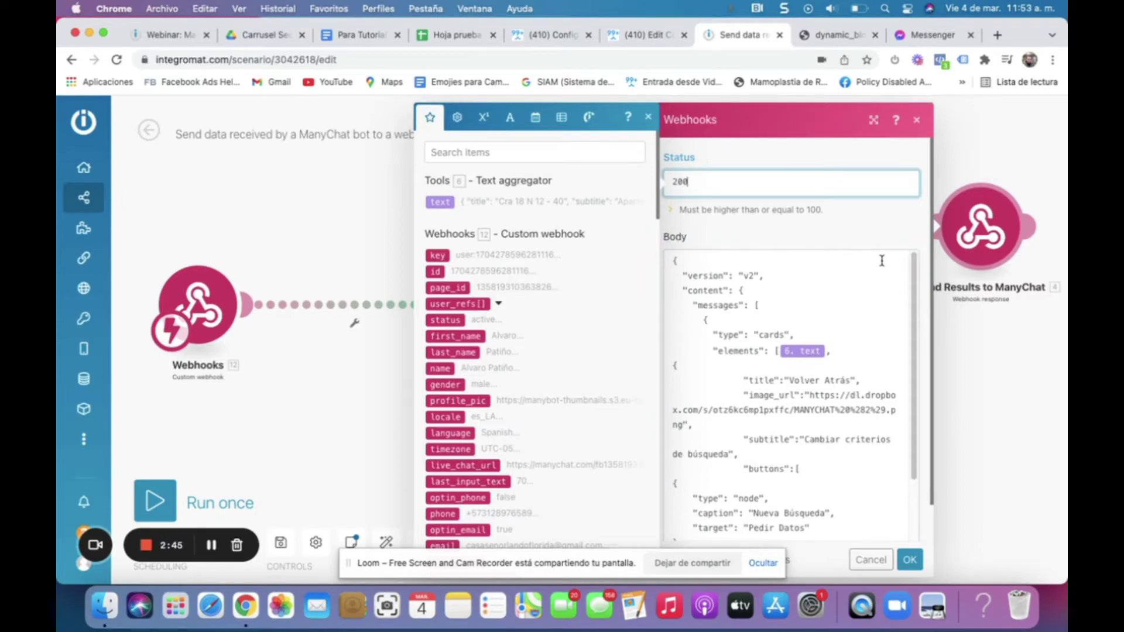
left_click(920, 284)
scroll(916, 293, "down", 2)
scroll(915, 293, "up", 2)
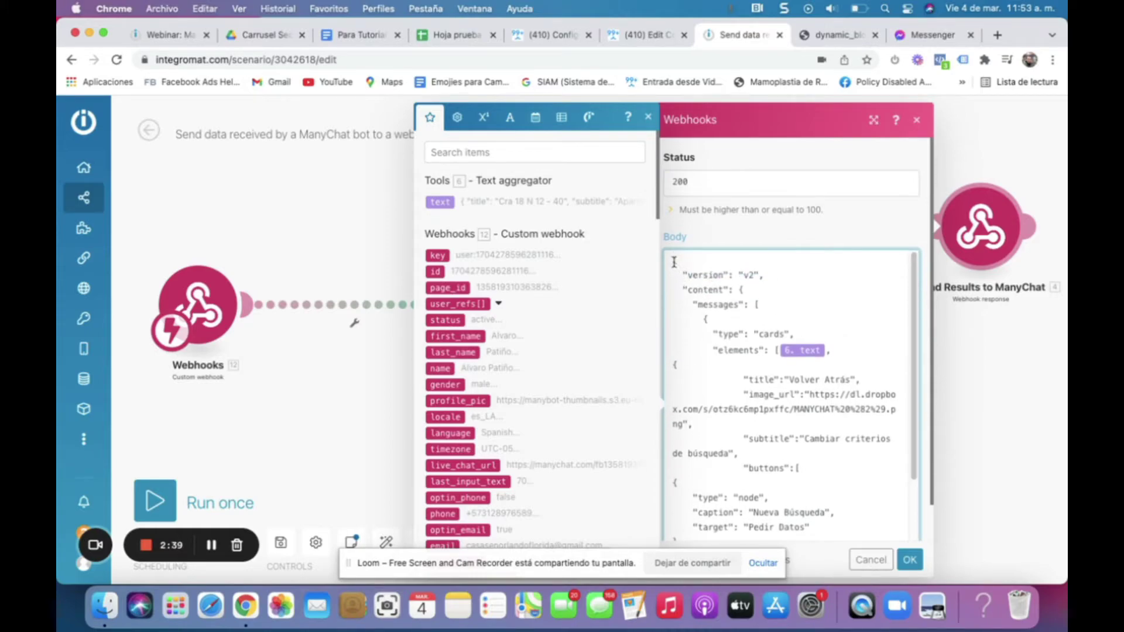
left_click_drag(673, 262, 863, 556)
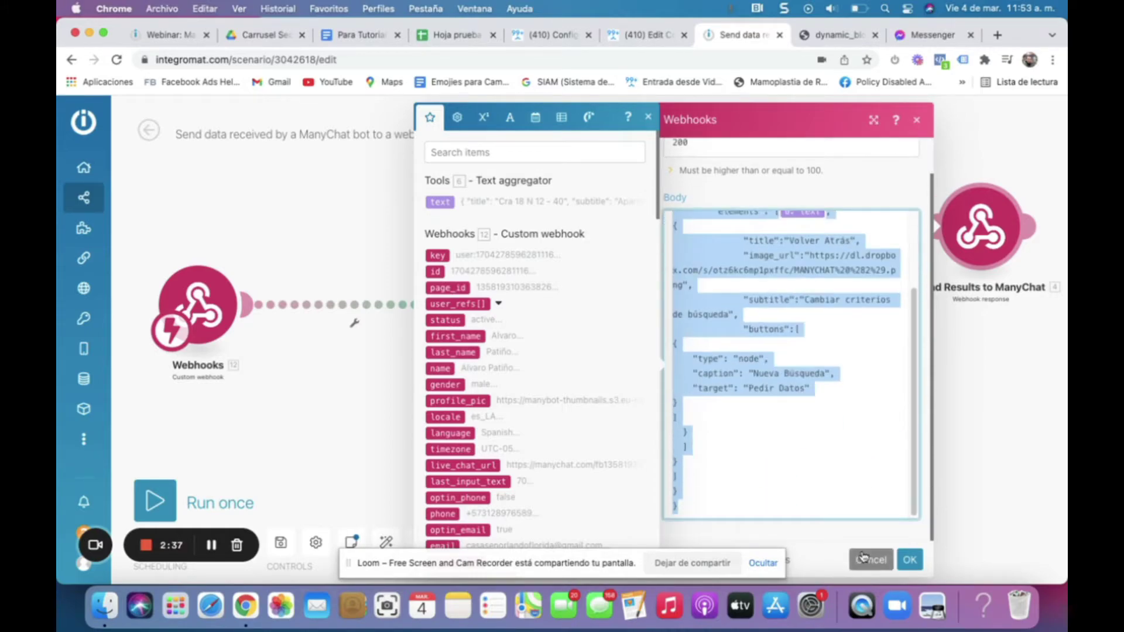
scroll(901, 387, "up", 3)
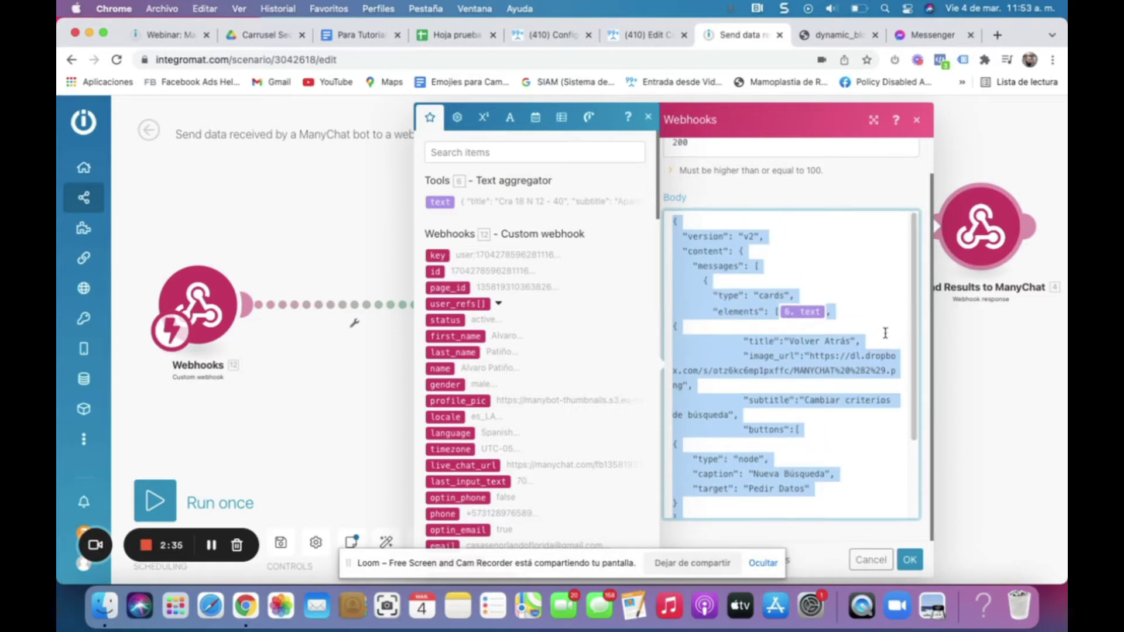
left_click(788, 219)
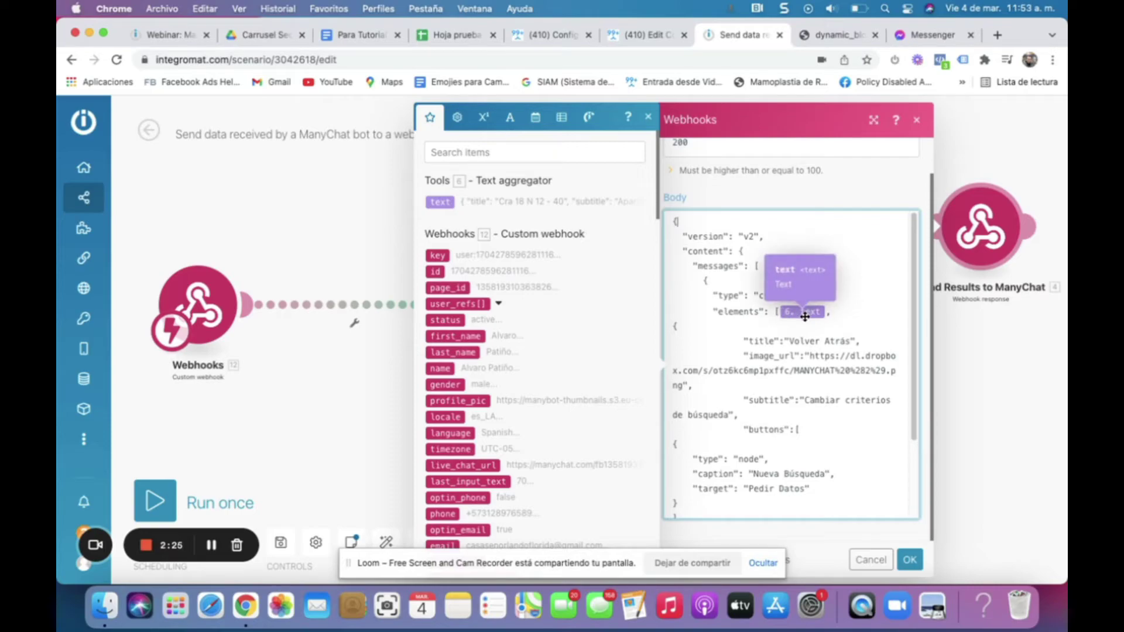
left_click(403, 206)
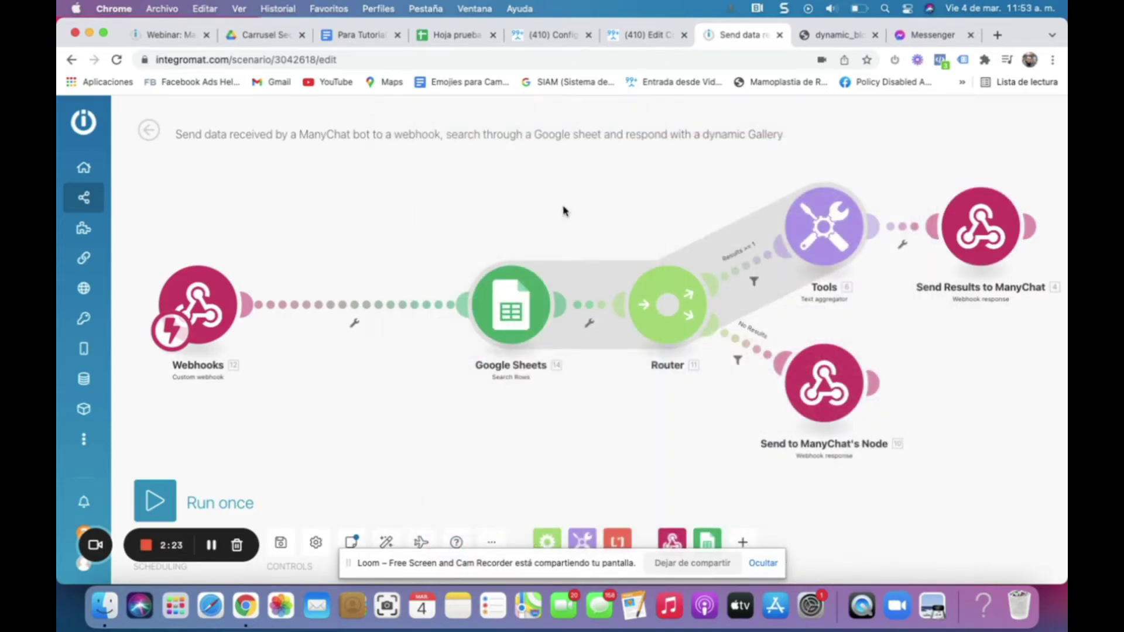
left_click(825, 221)
left_click(852, 179)
left_click(978, 237)
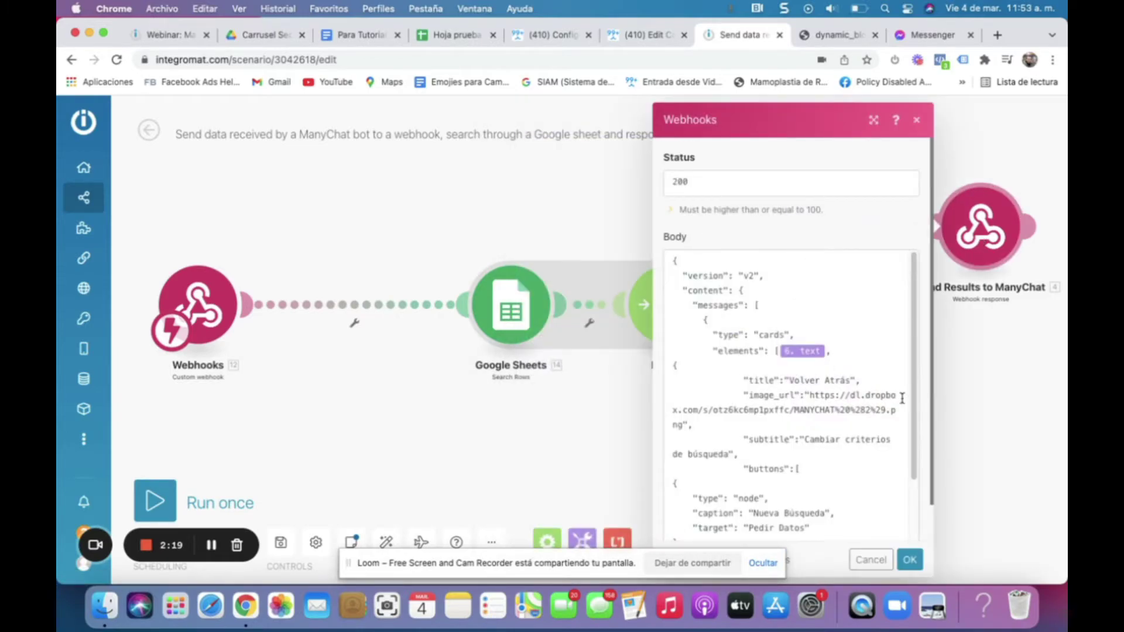
left_click_drag(915, 326, 916, 353)
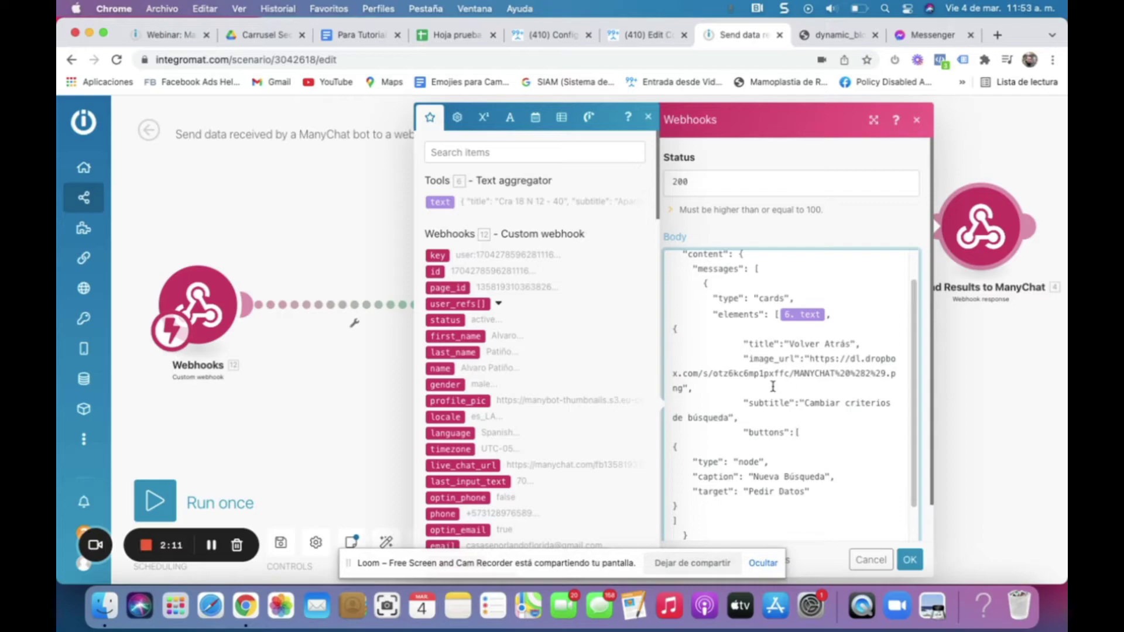
left_click_drag(810, 359, 683, 388)
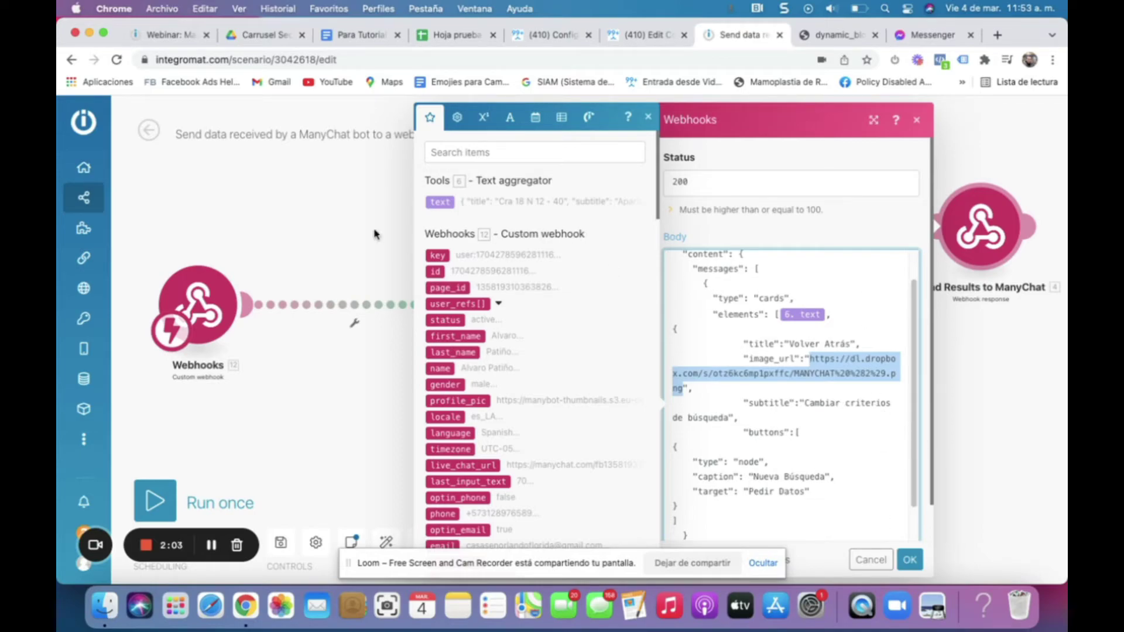
left_click(343, 218)
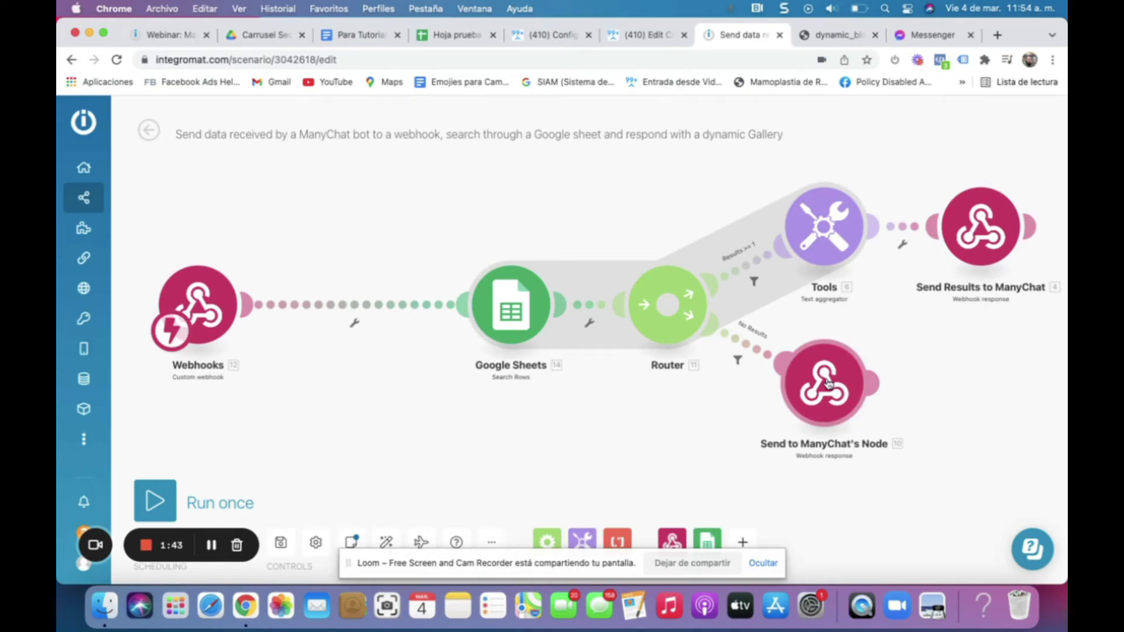
Review the no-results card JSON's image URL and 'Volver Atras' button, then return to ManyChat's flow.
left_click(827, 383)
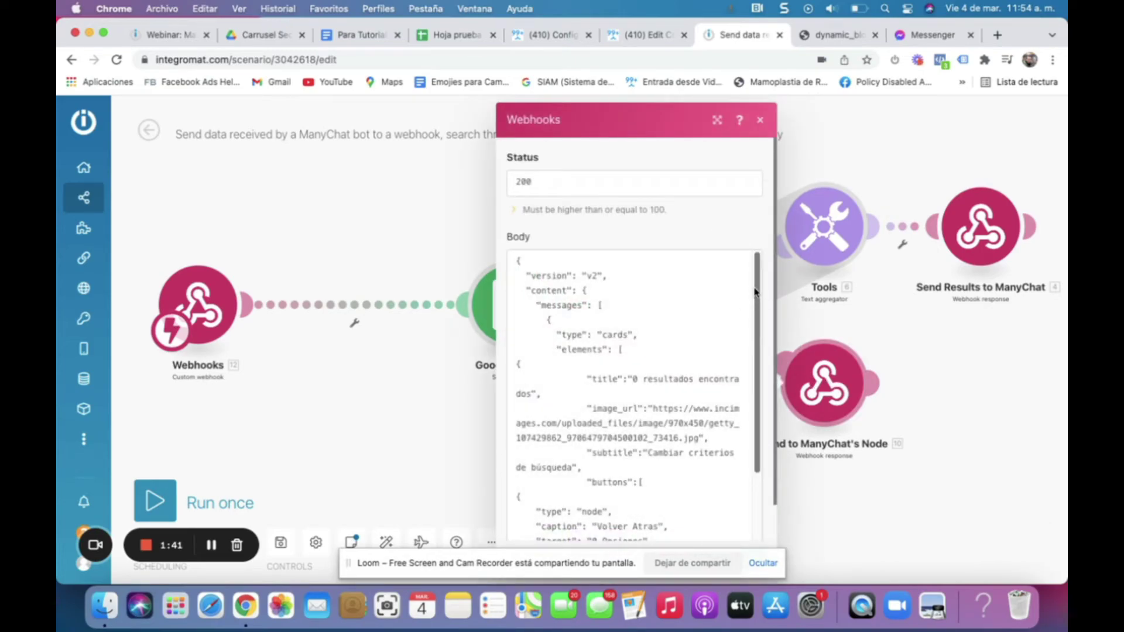
left_click_drag(755, 292, 754, 270)
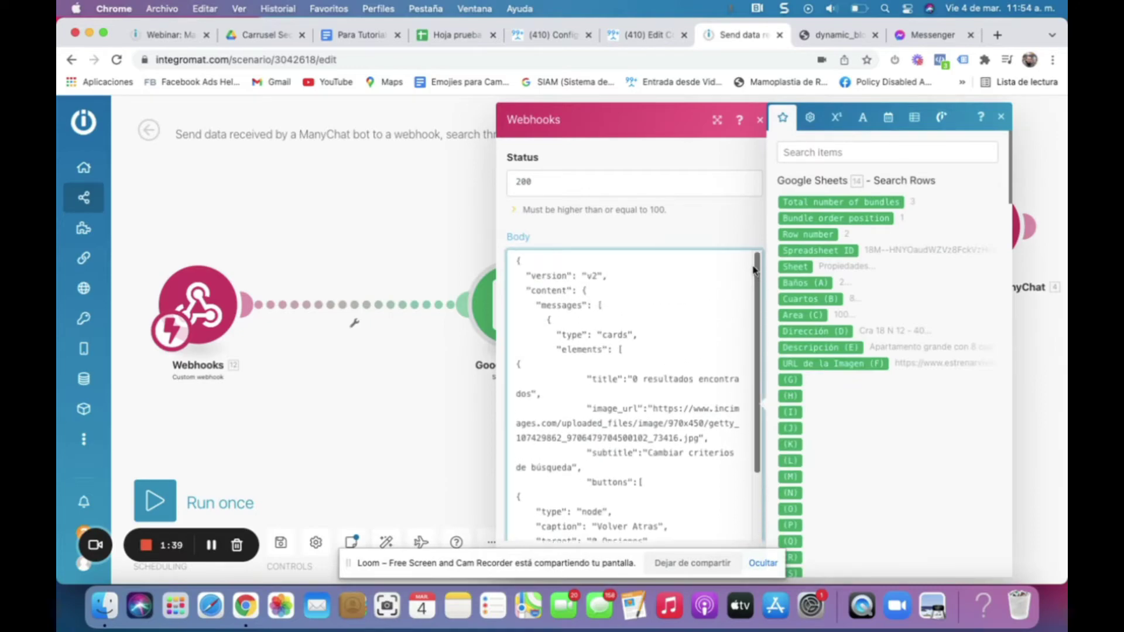
left_click_drag(518, 269, 760, 388)
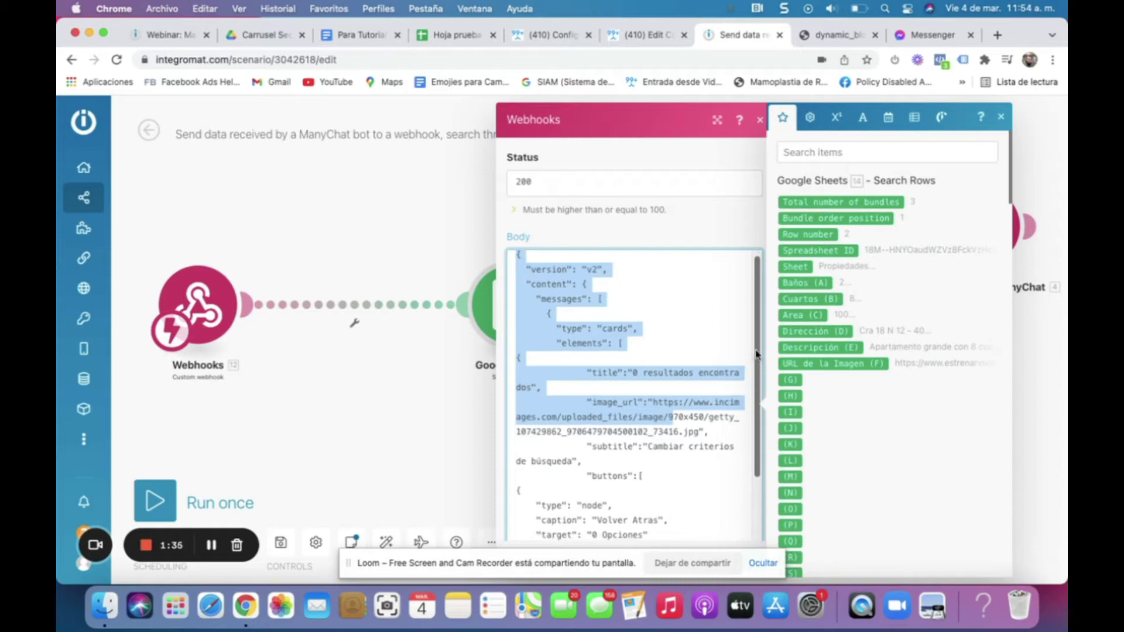
scroll(702, 351, "down", 3)
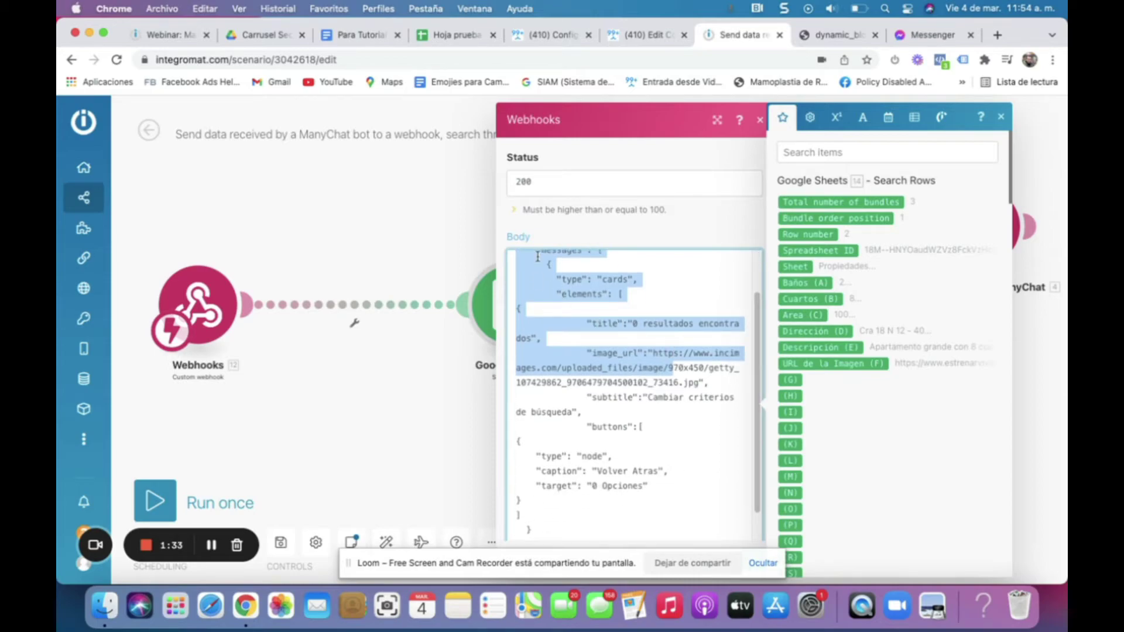
scroll(615, 378, "up", 1)
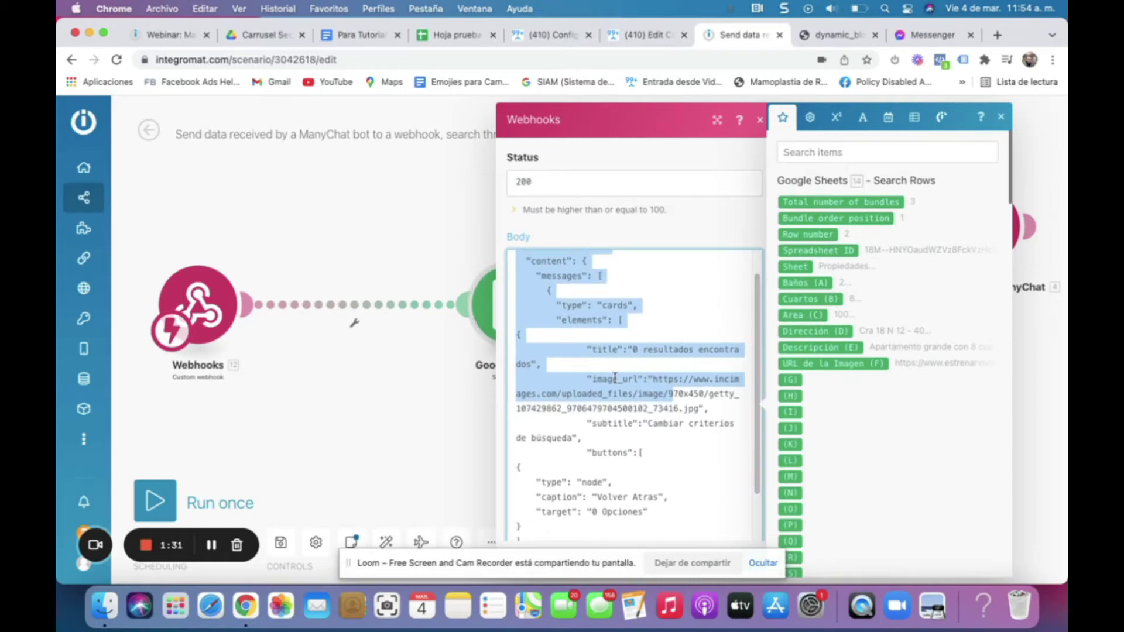
left_click(629, 353)
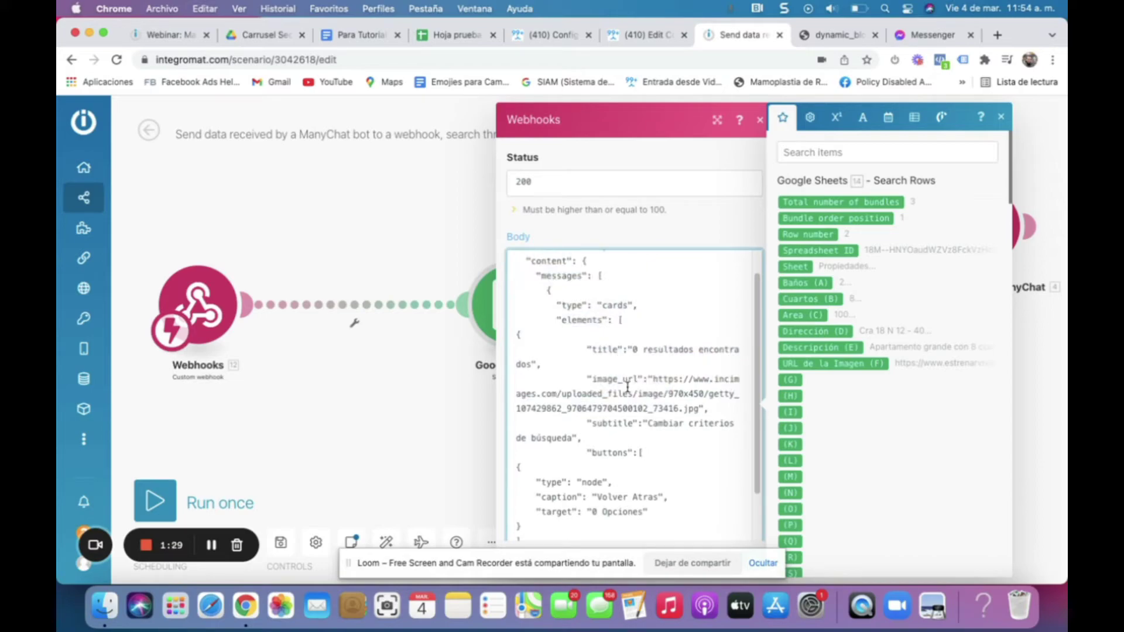
left_click_drag(652, 380, 698, 408)
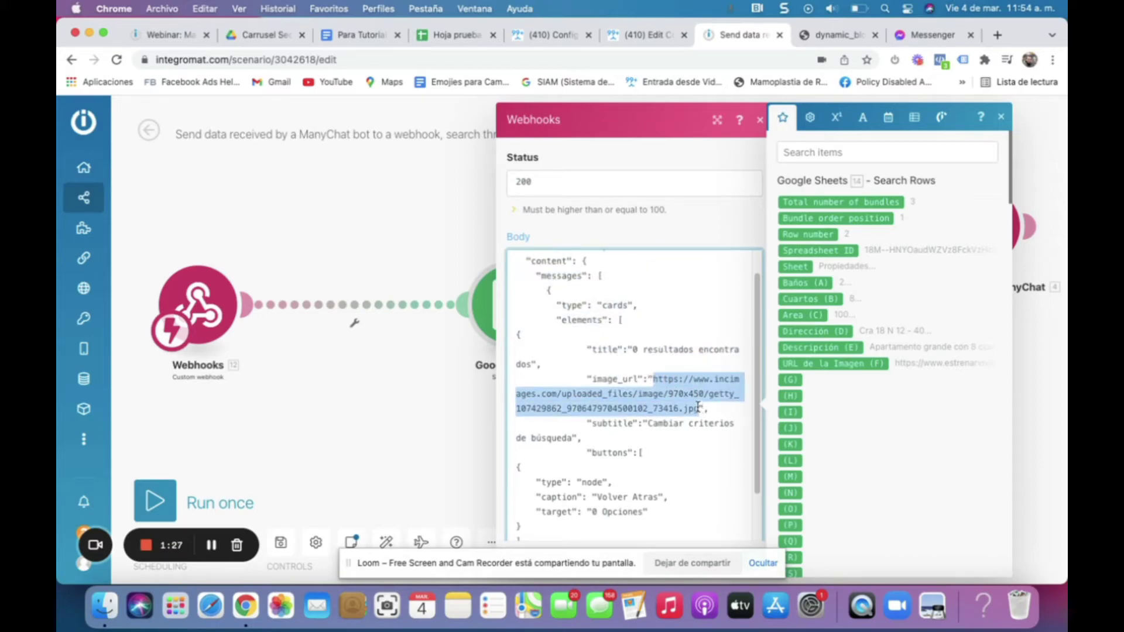
left_click_drag(588, 457, 655, 458)
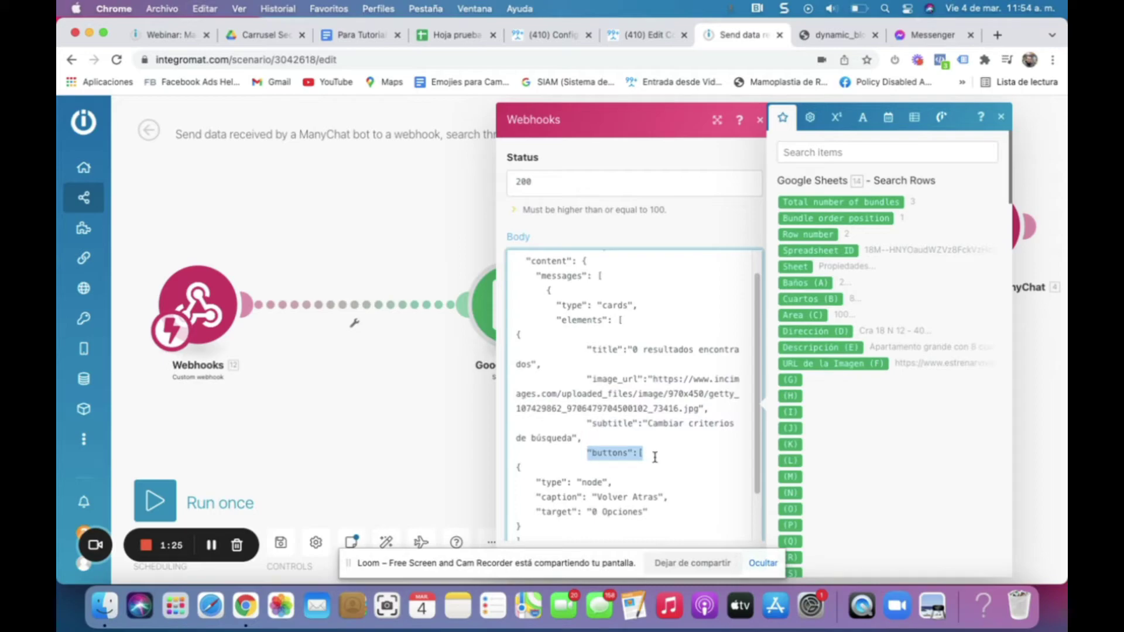
left_click_drag(576, 483, 655, 500)
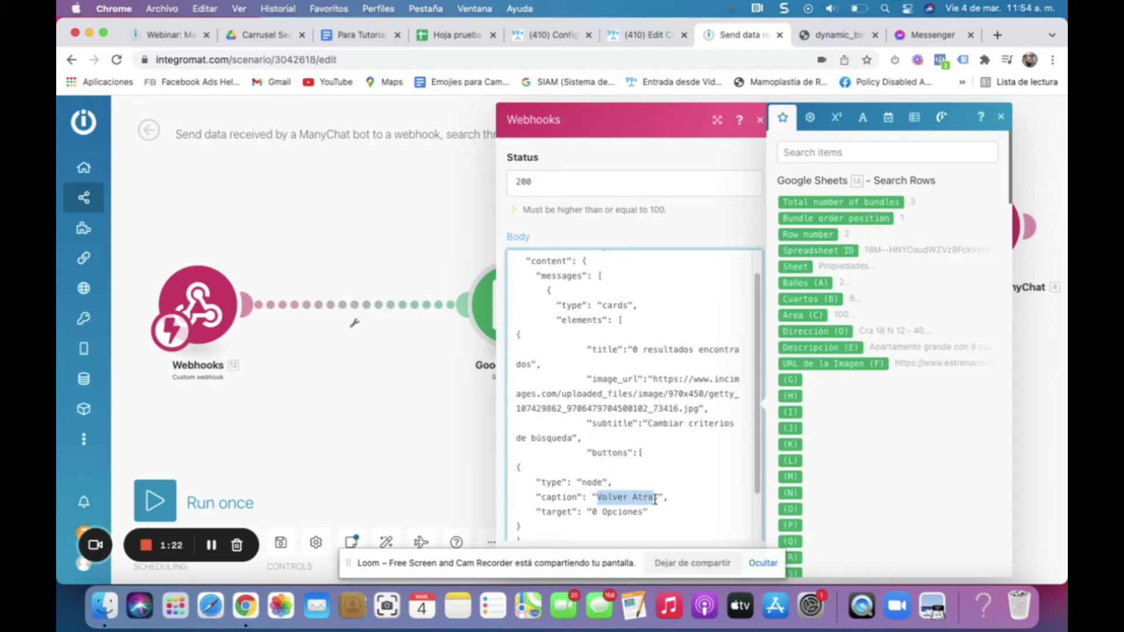
left_click(645, 36)
left_click(761, 193)
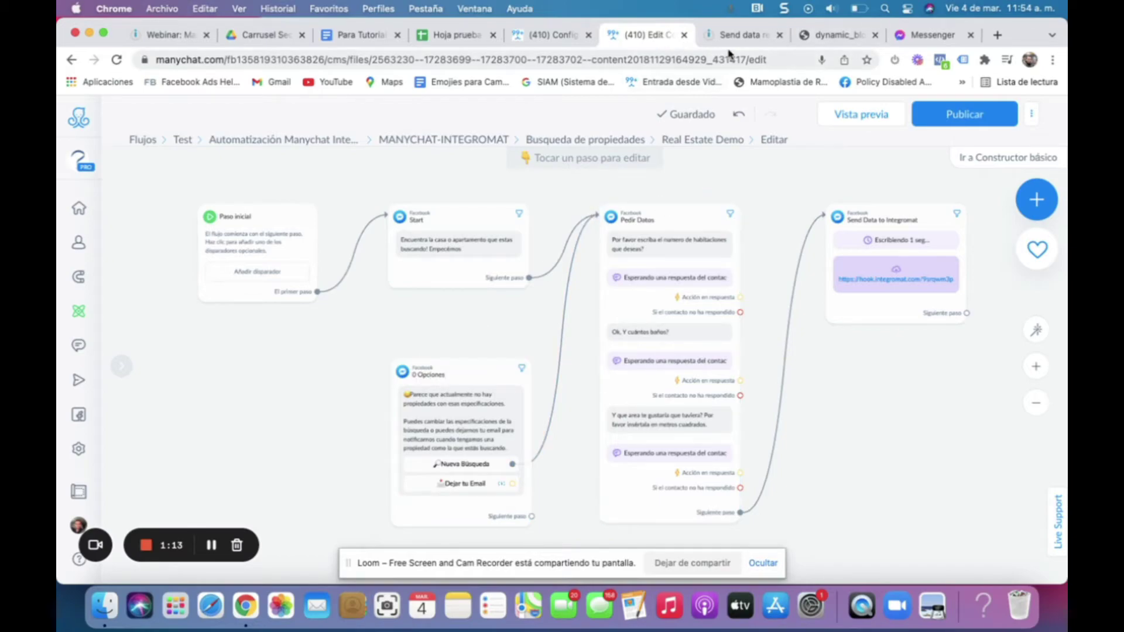
Close the no-result response settings in Integromat to show all six scenario modules.
left_click(738, 35)
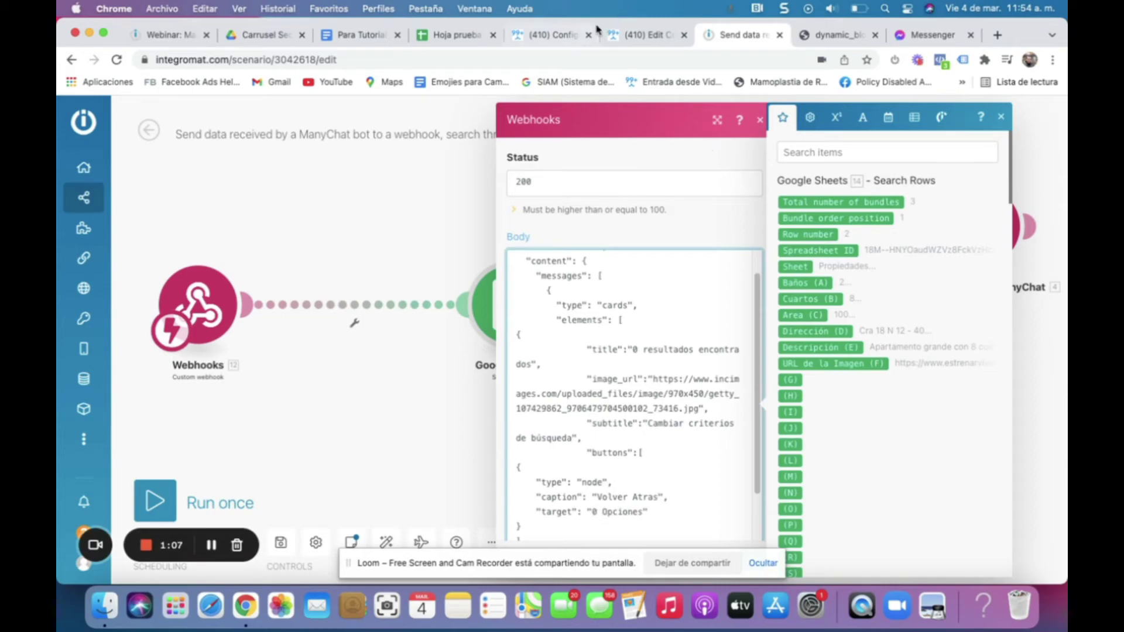
left_click(638, 35)
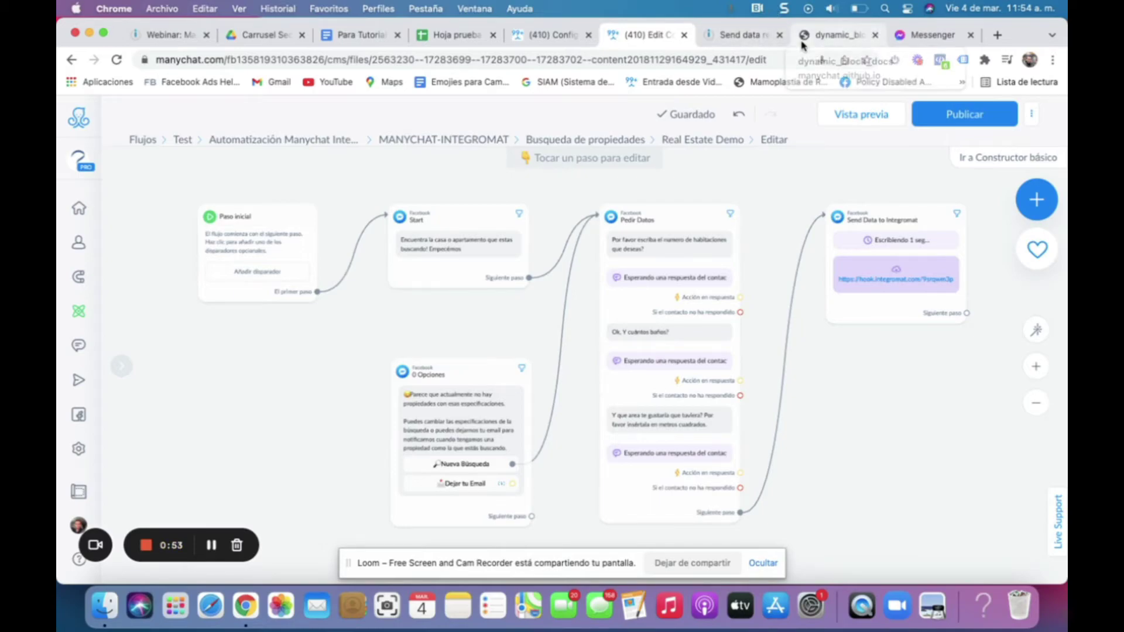
left_click(739, 35)
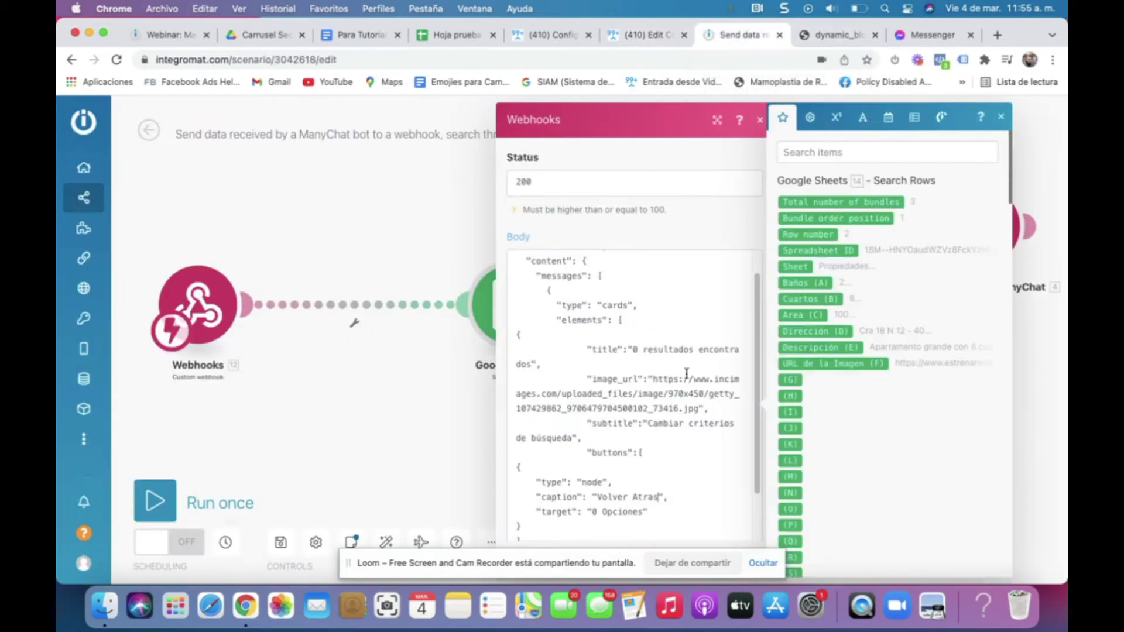
left_click(683, 467)
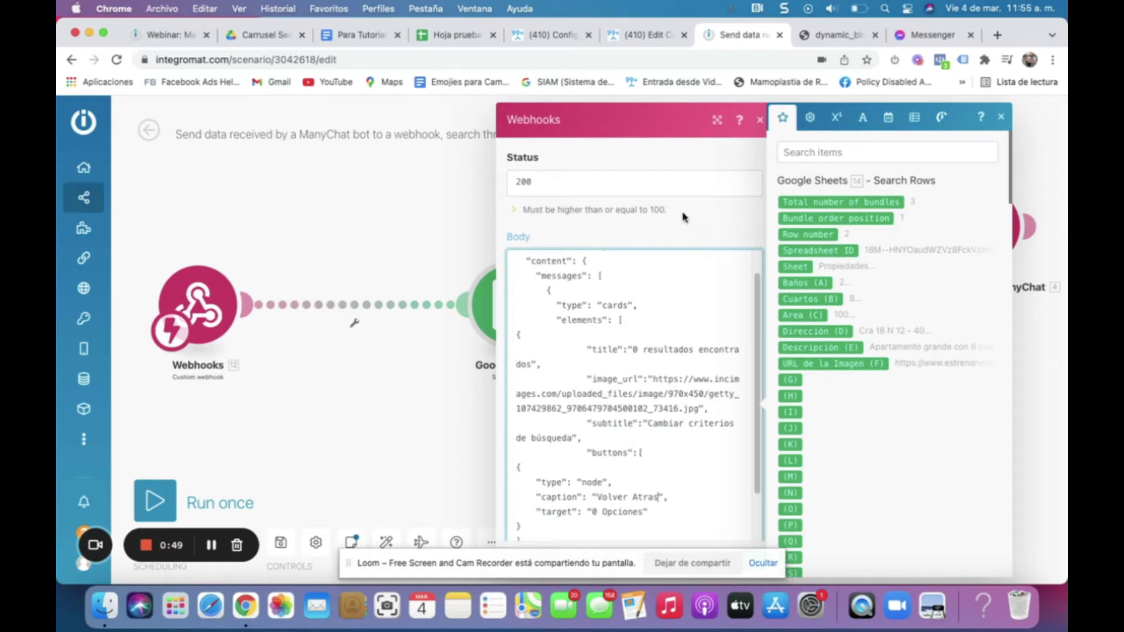
left_click(434, 202)
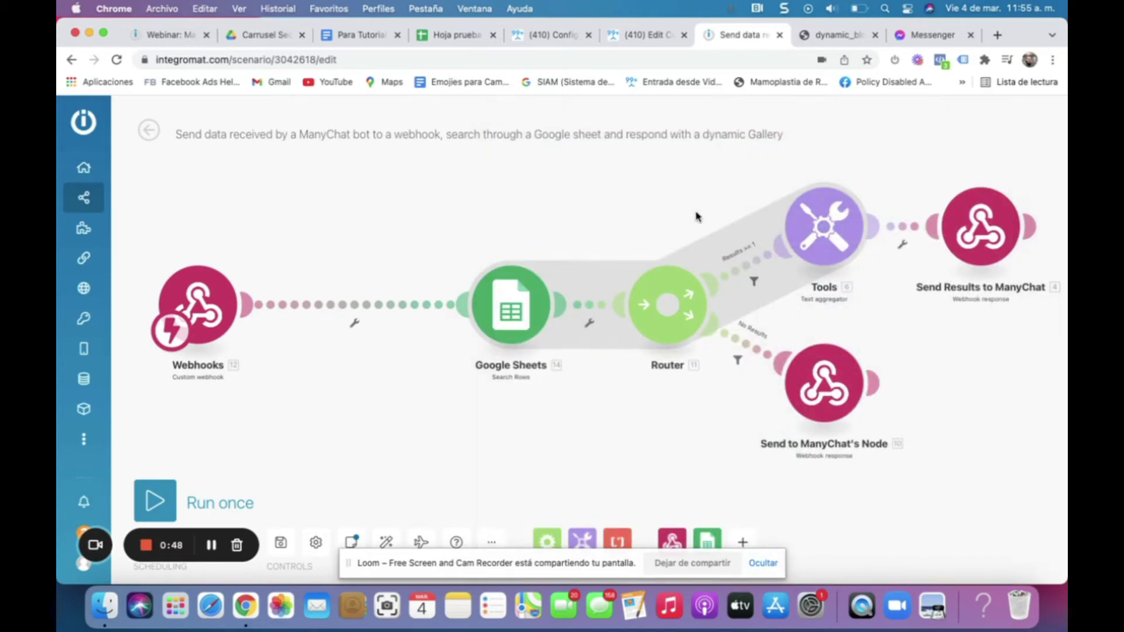
Check the Body JSON's 'Nueva Búsqueda' button targets the ManyChat Pedir Datos step.
left_click(972, 233)
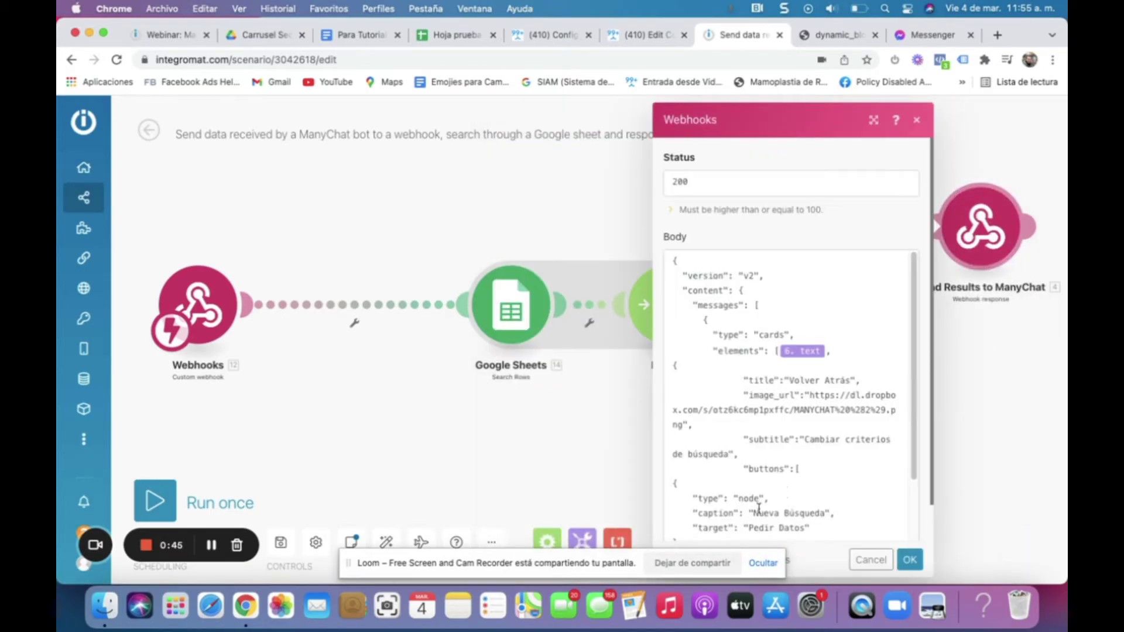
left_click_drag(739, 500, 820, 519)
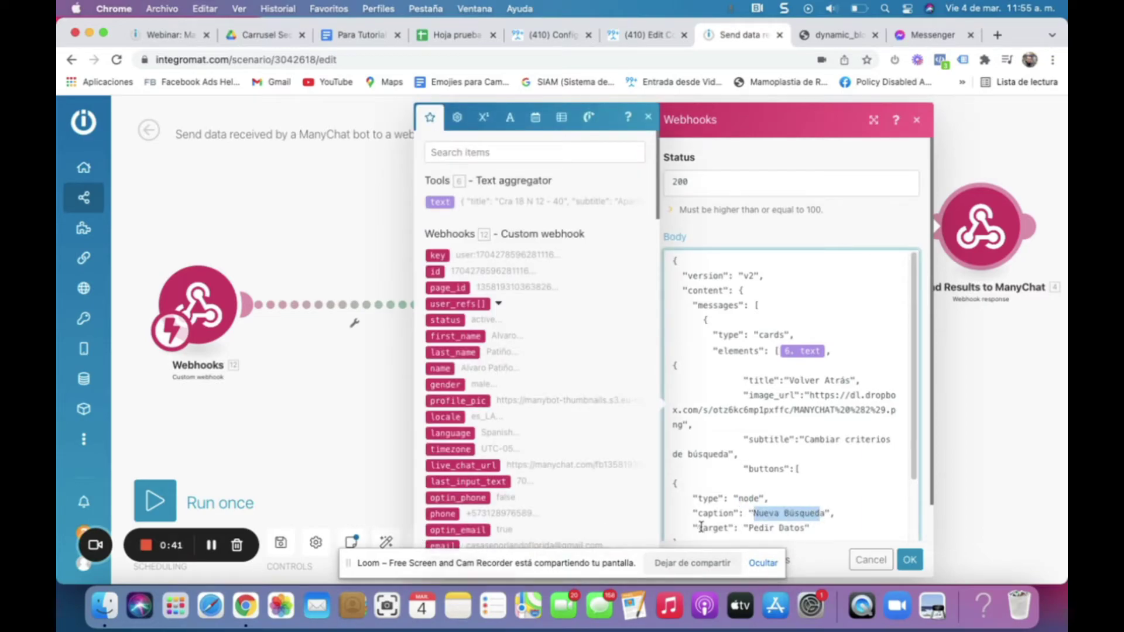
left_click_drag(743, 531, 802, 531)
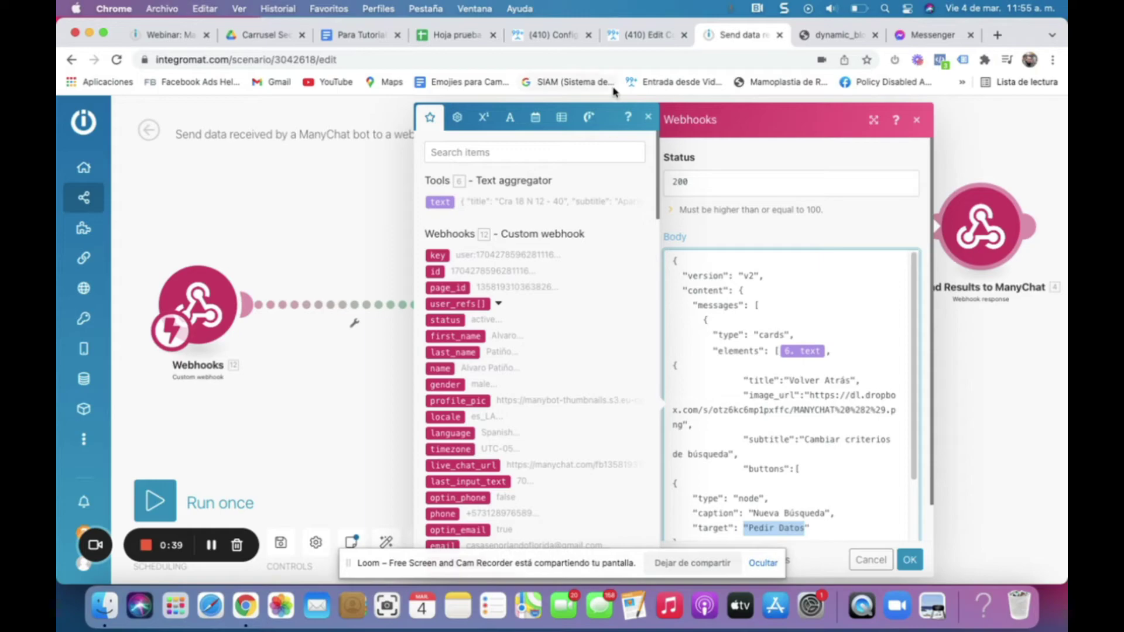
left_click(648, 36)
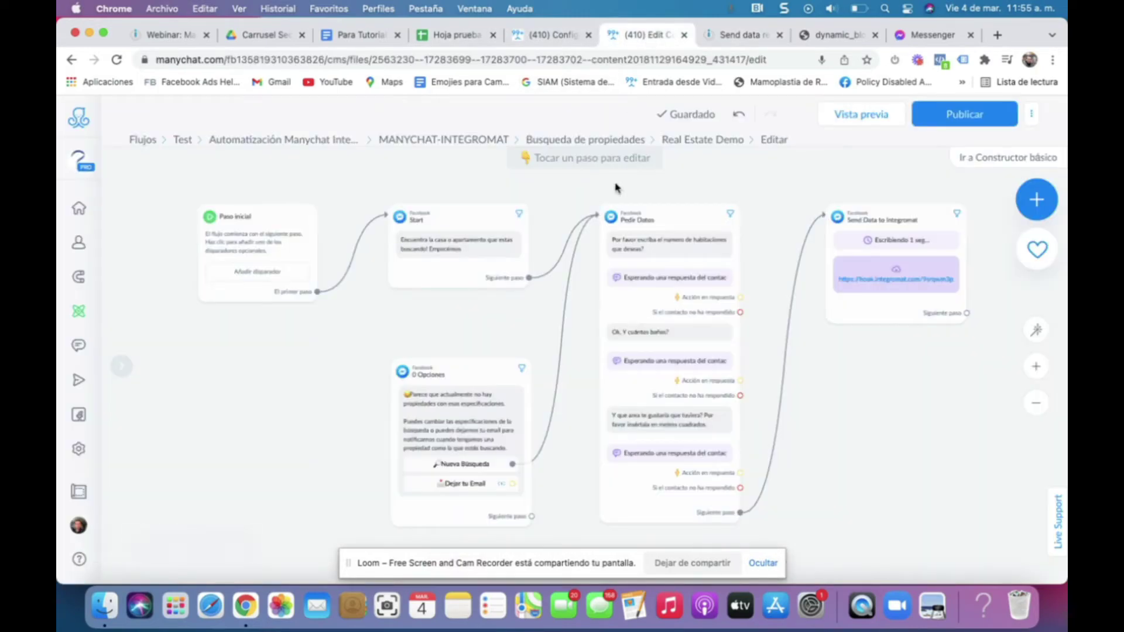
left_click(621, 231)
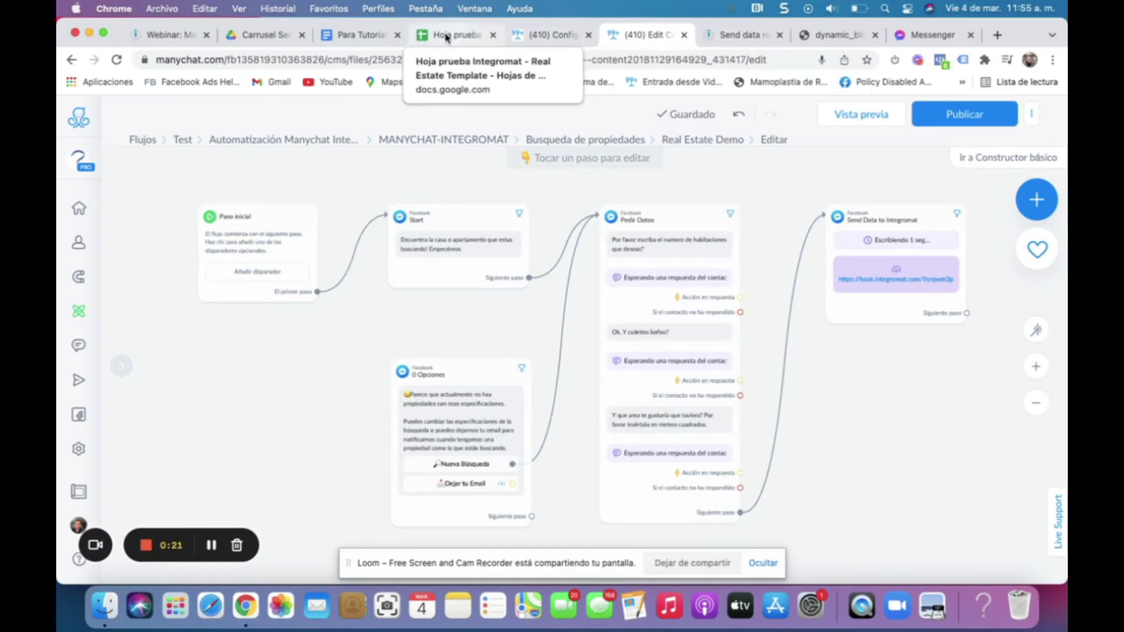
left_click(737, 35)
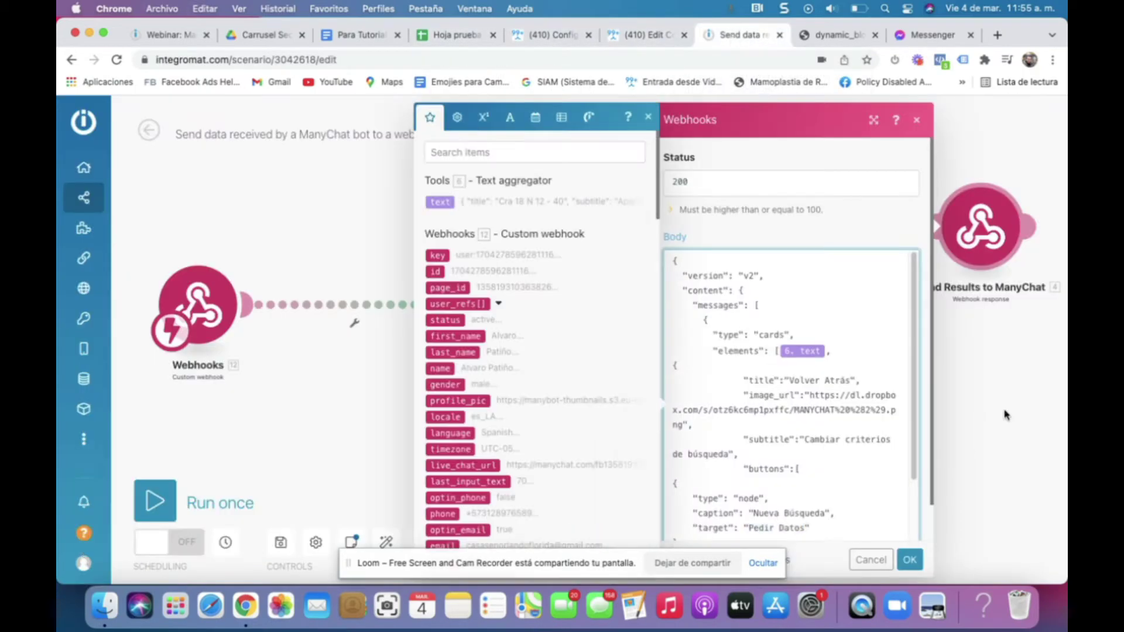
Scroll the response Body JSON to its closing brackets and close the response settings.
left_click_drag(923, 375, 918, 471)
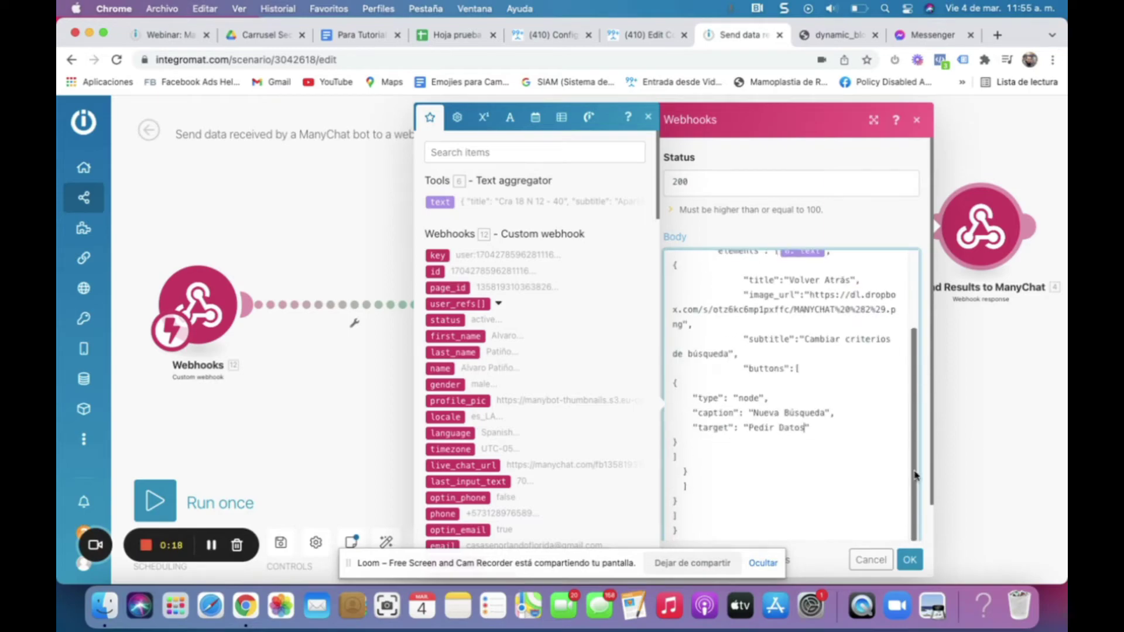
left_click(975, 415)
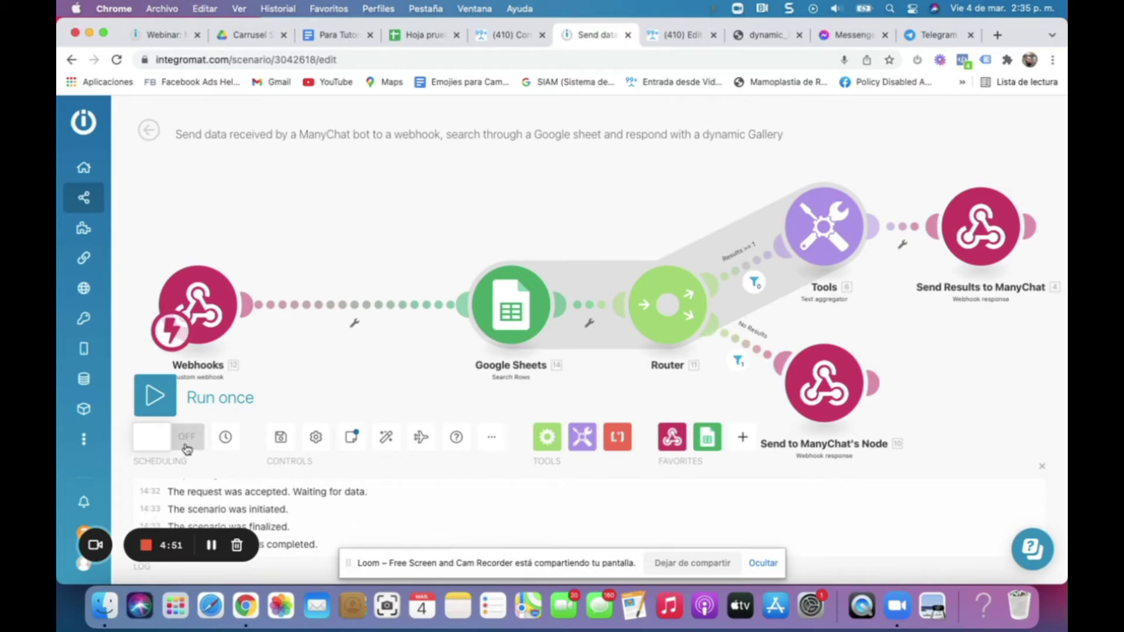
Run the Integromat scenario once and send a ManyChat flow preview to Messenger.
left_click(154, 405)
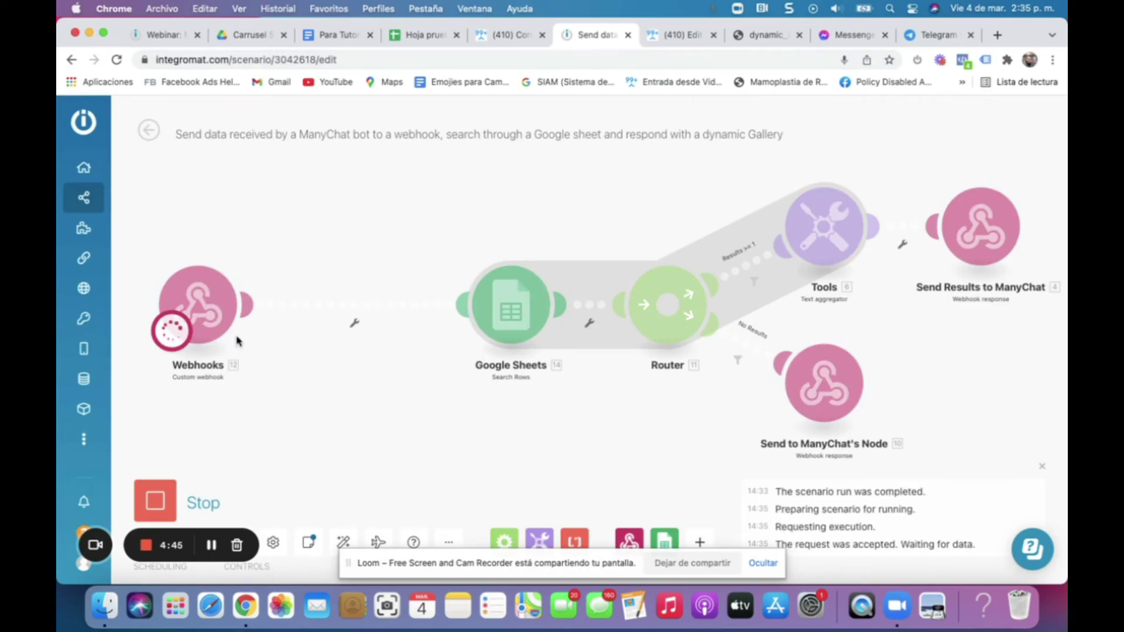
left_click(682, 41)
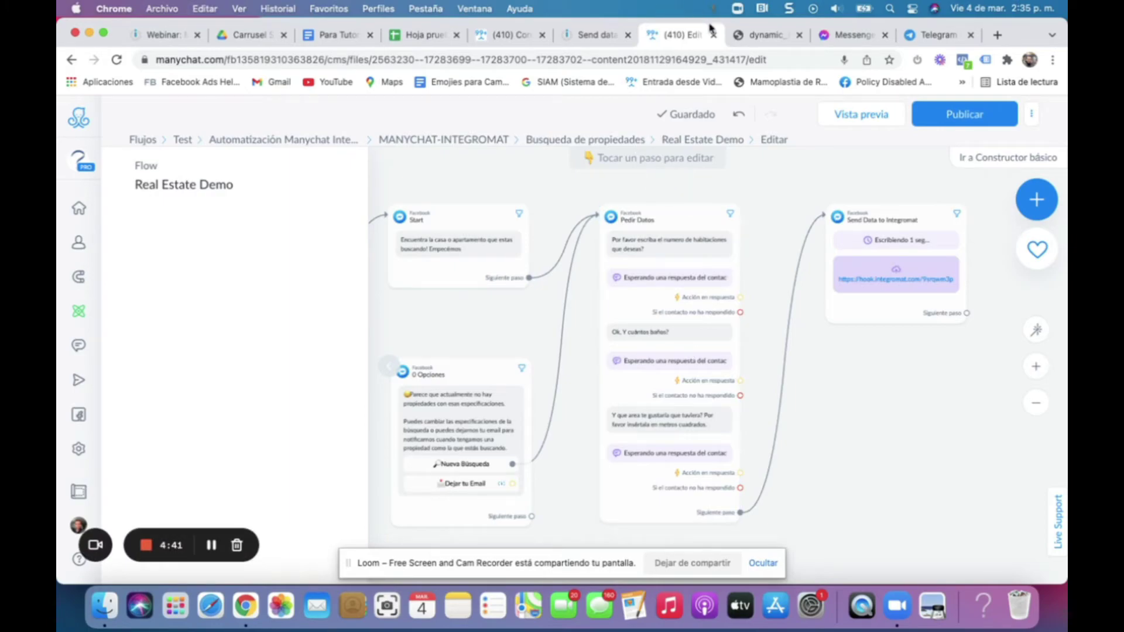
left_click(853, 115)
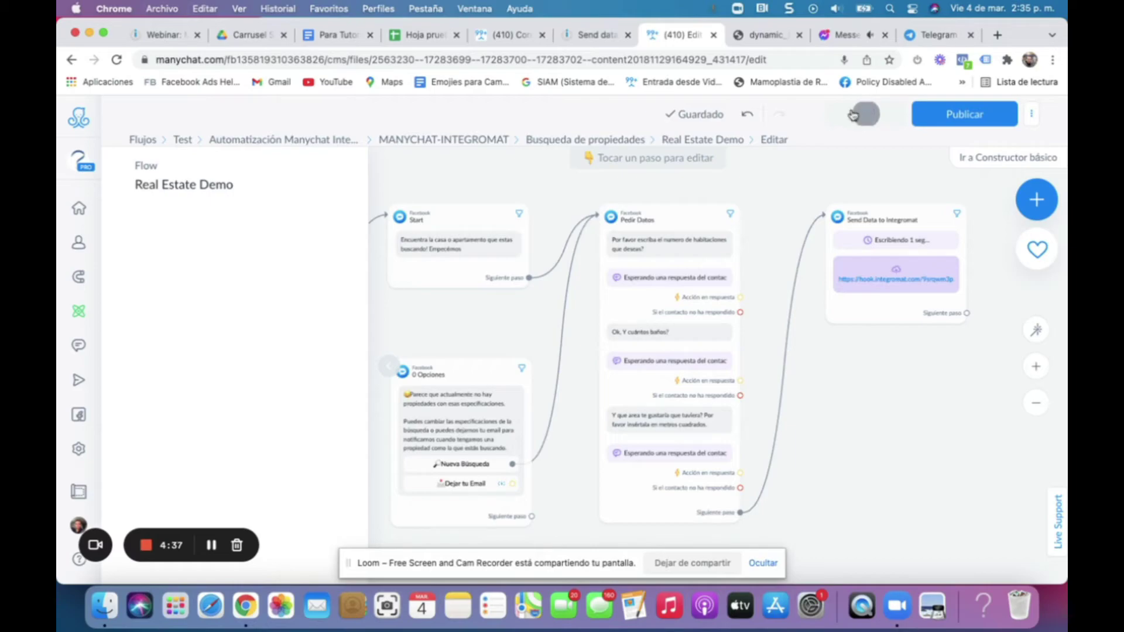
left_click(837, 36)
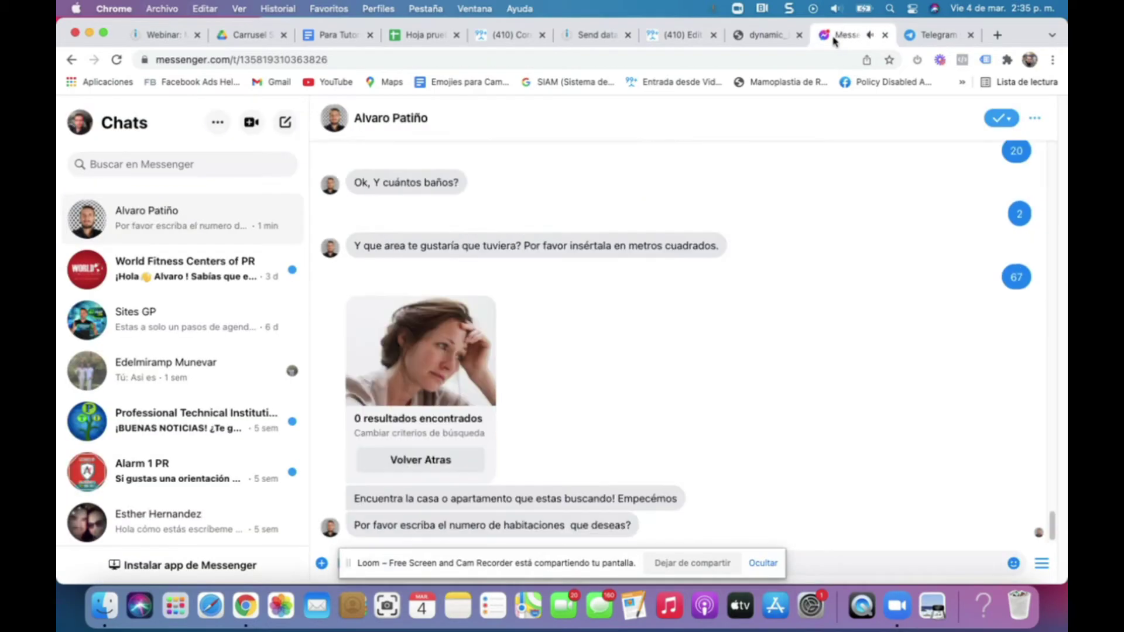
Dismiss the screen-sharing notice and answer the bot with 4 rooms, 2 bathrooms, 87 m².
left_click(763, 564)
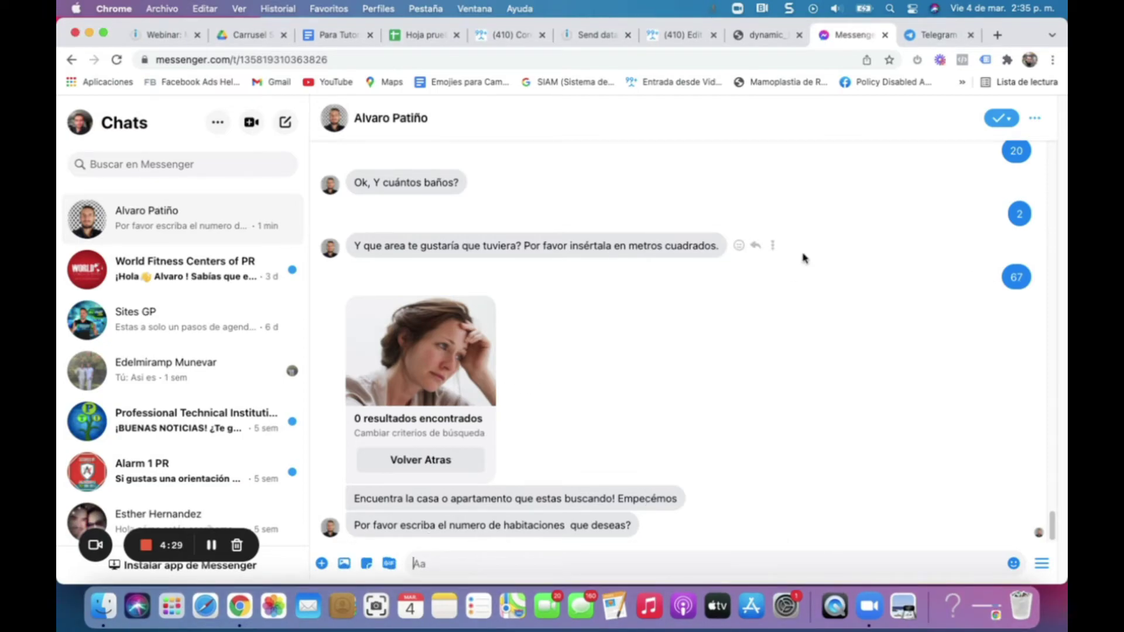
mouse_move(878, 213)
type("4")
key("Return")
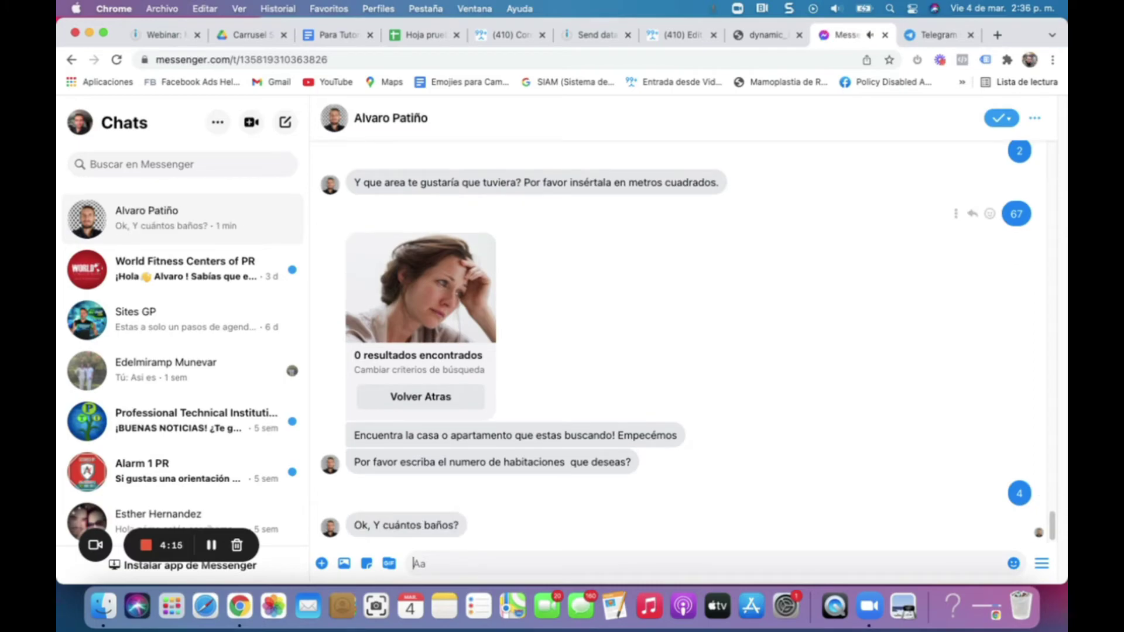
type("2")
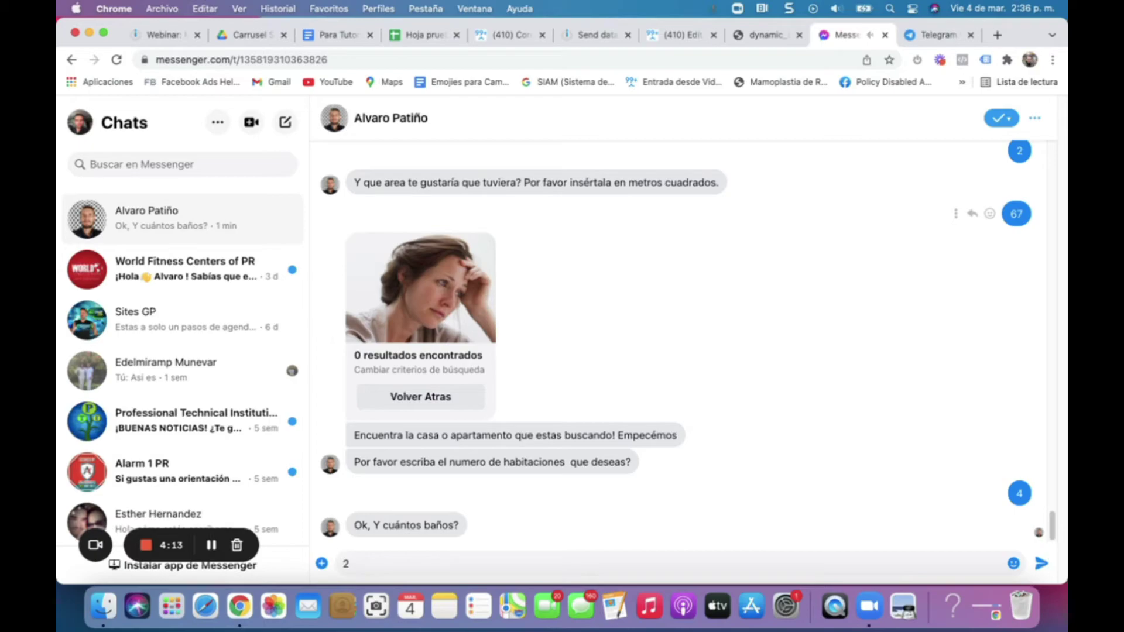
key("Return")
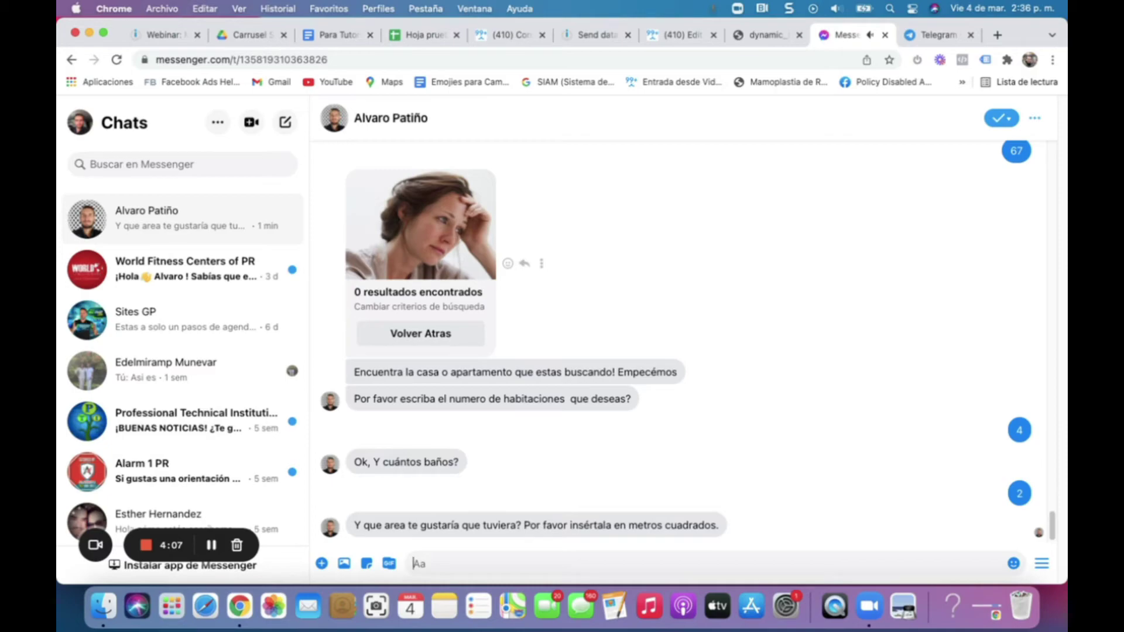
type("87")
key("Return")
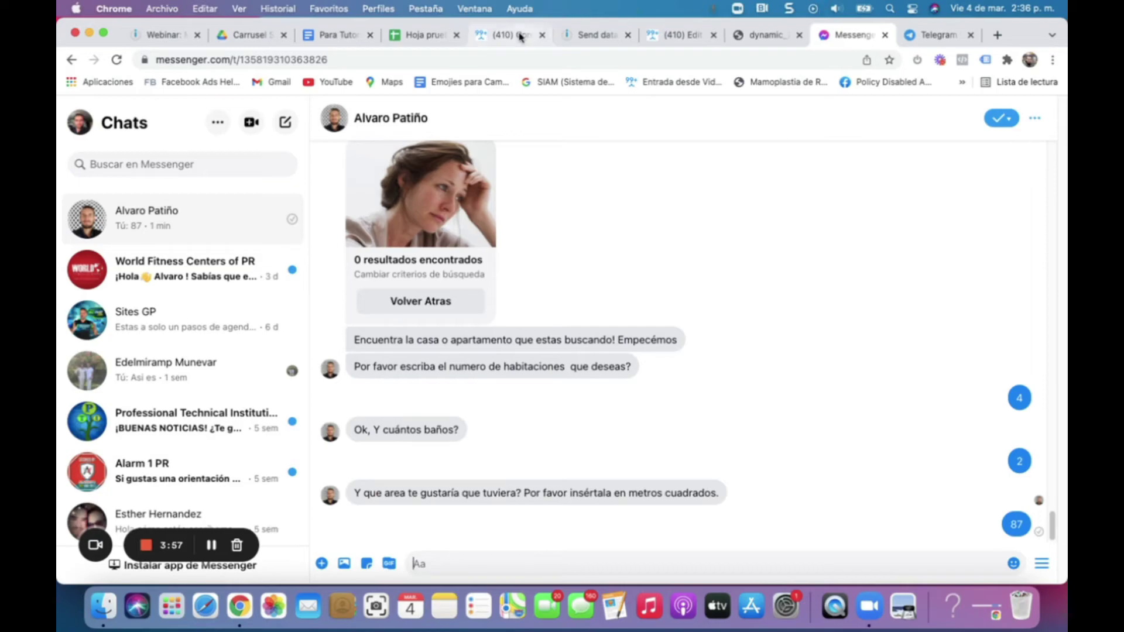
left_click(581, 41)
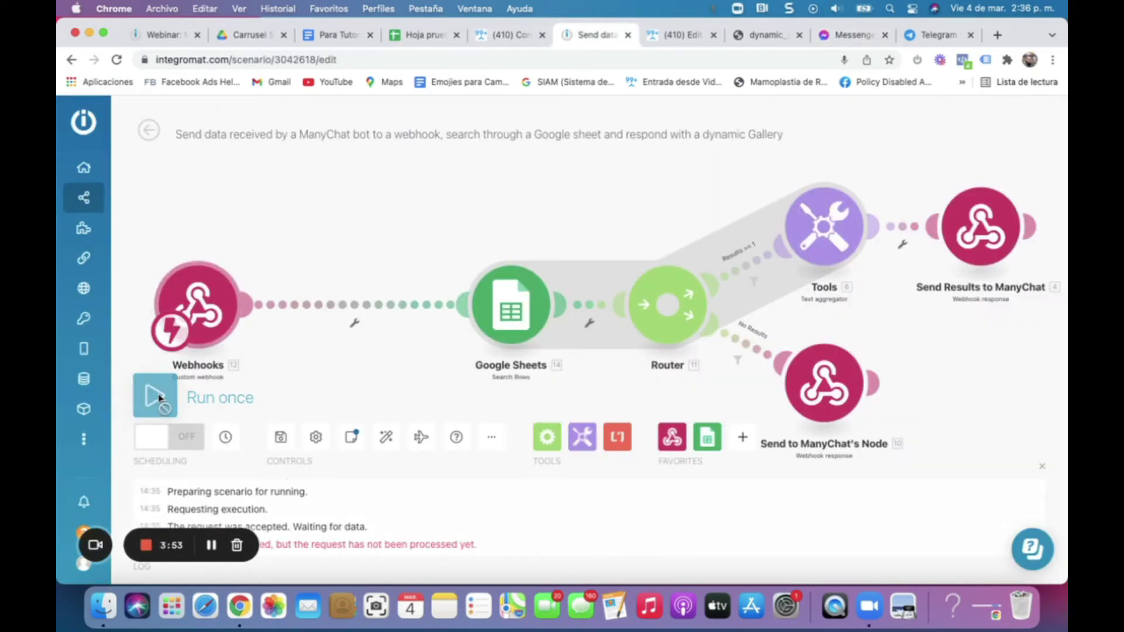
Set the Integromat scenario listening again and send a fresh ManyChat flow preview.
left_click(156, 396)
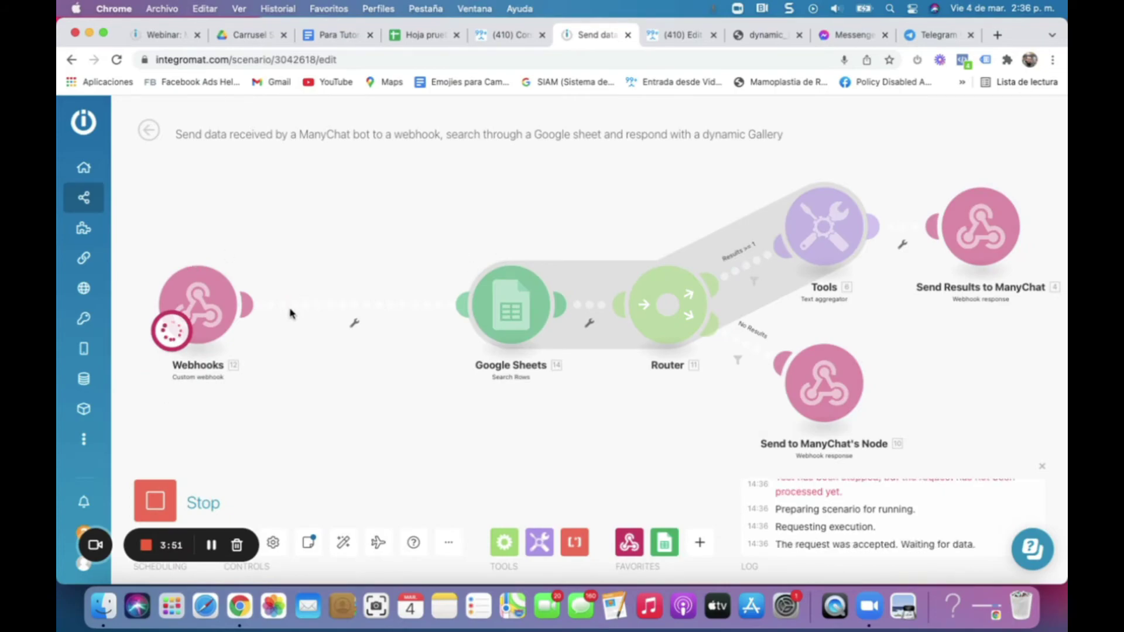
left_click(851, 35)
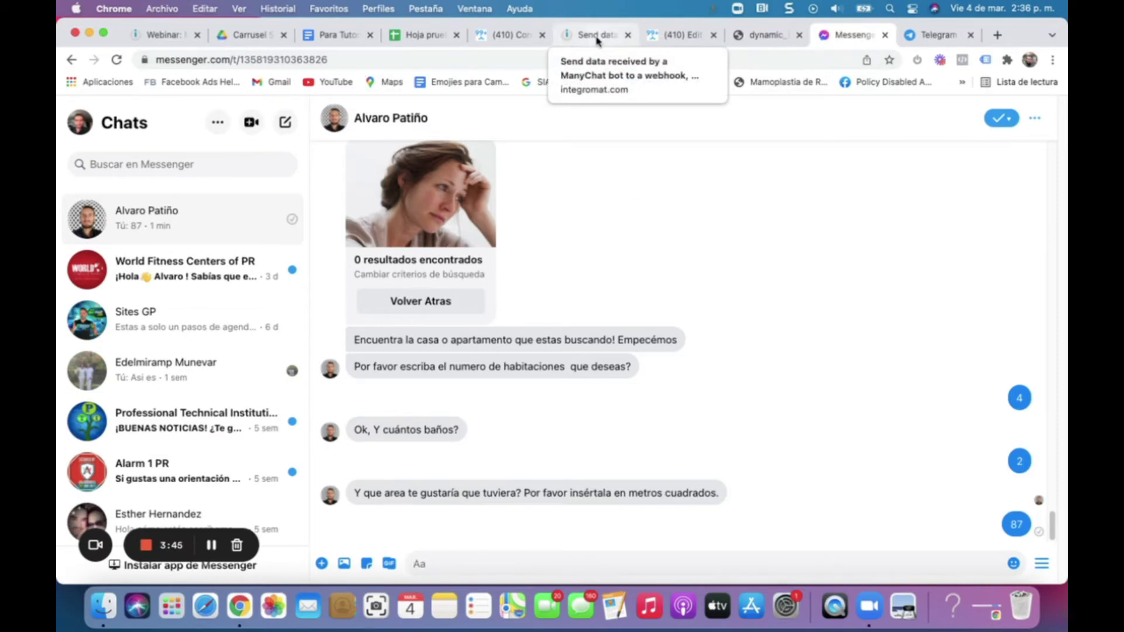
left_click(683, 36)
left_click(864, 115)
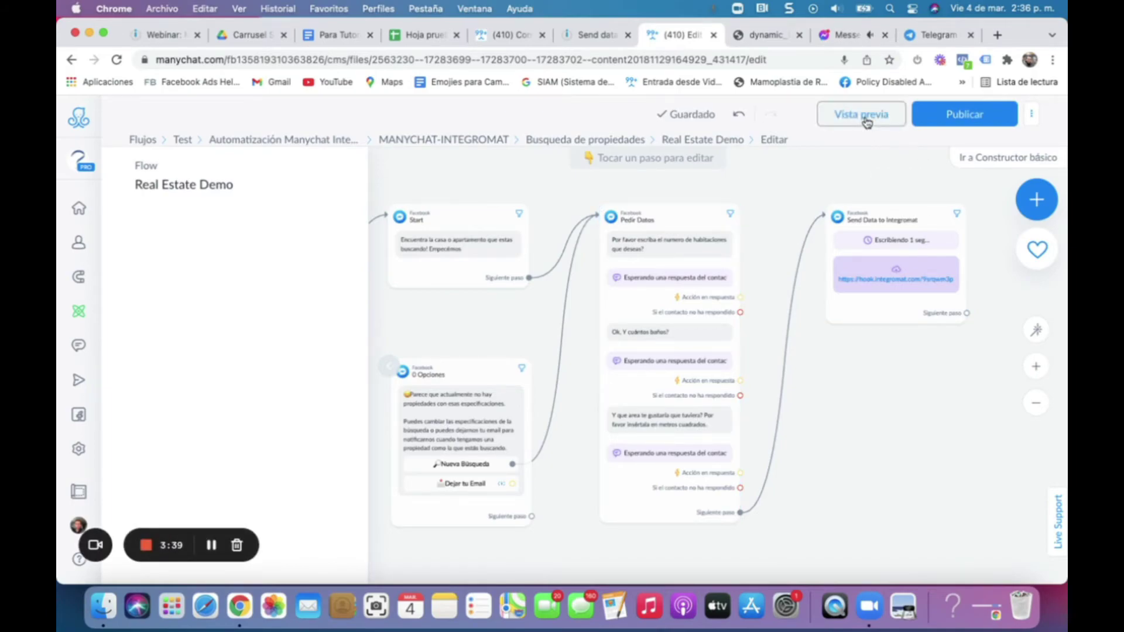
left_click(845, 35)
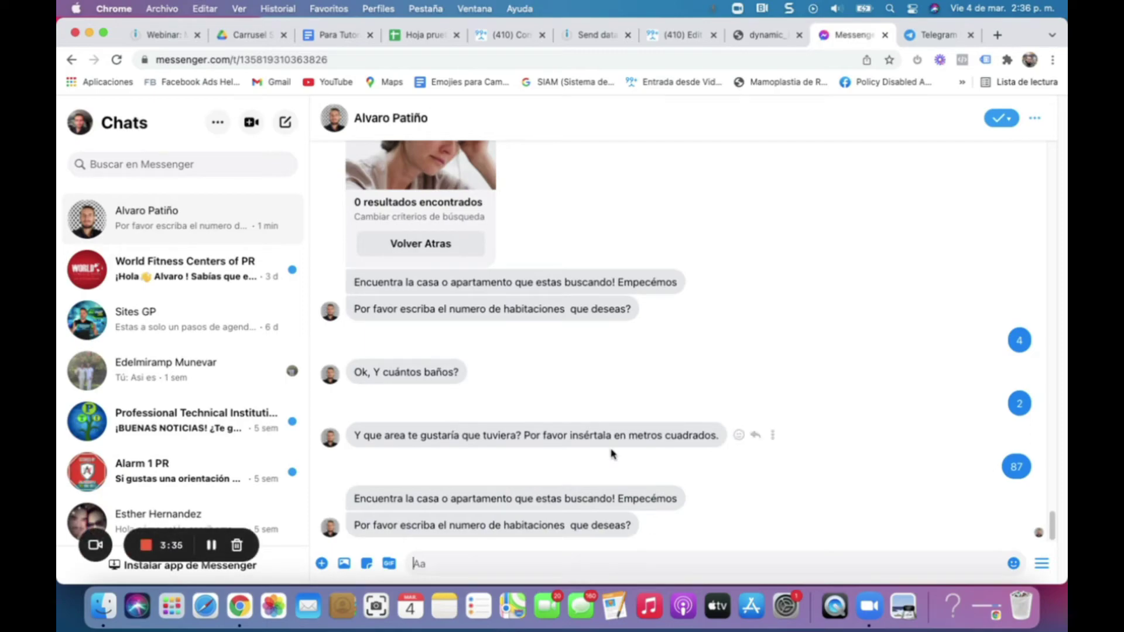
Answer the bot with 5 rooms, 2 bathrooms and 76 m² to get the property gallery.
type("5")
key("Return")
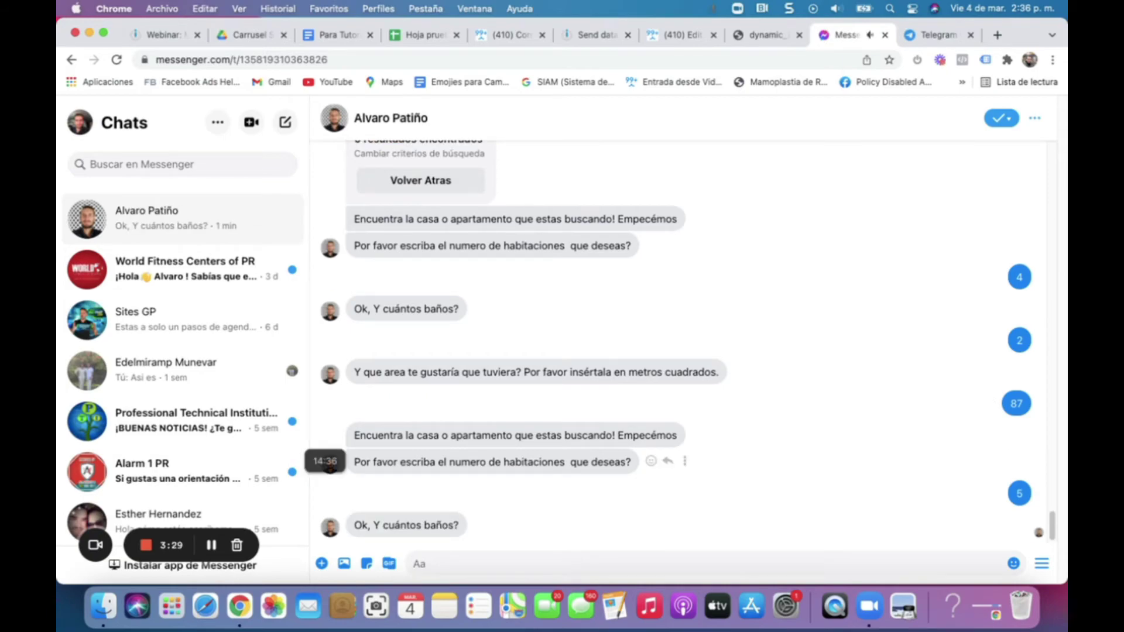
type("2")
key("Return")
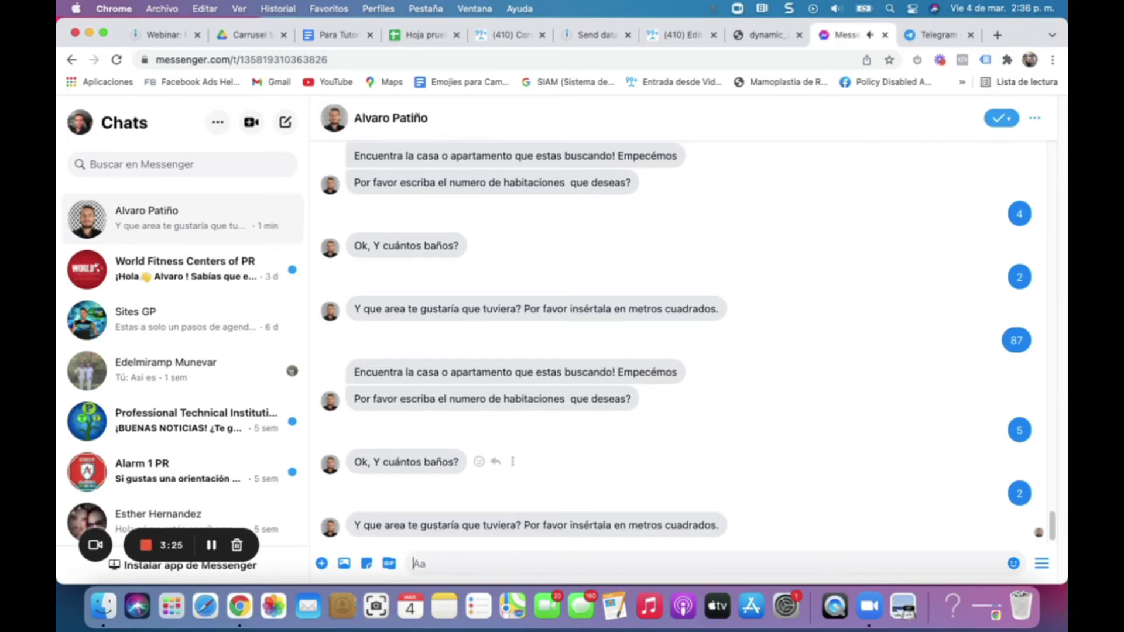
type("76")
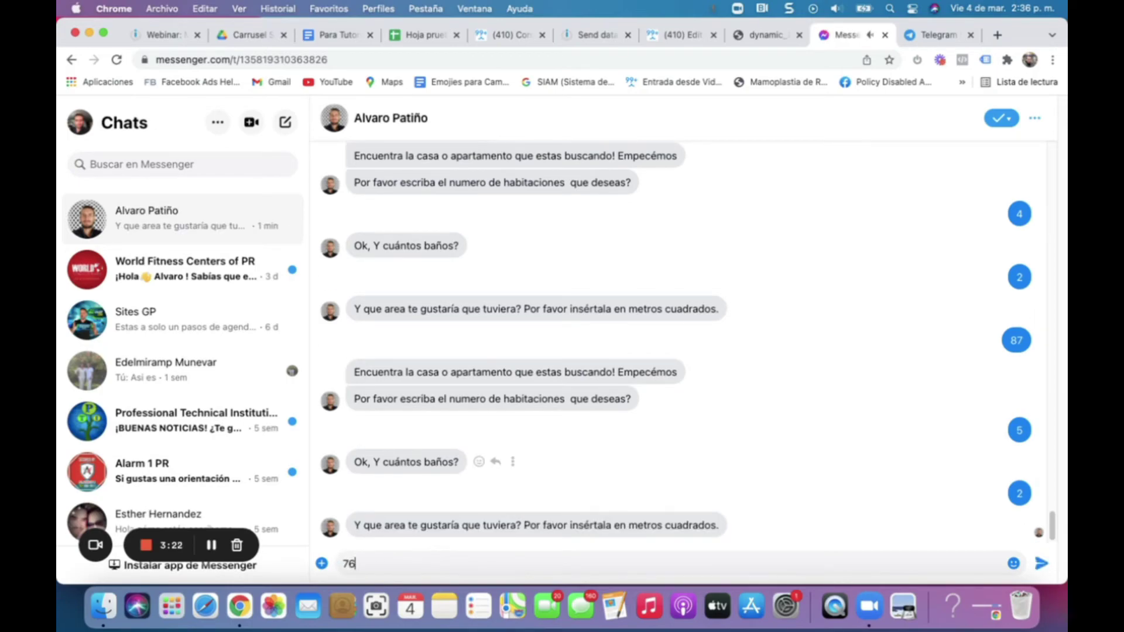
key("Return")
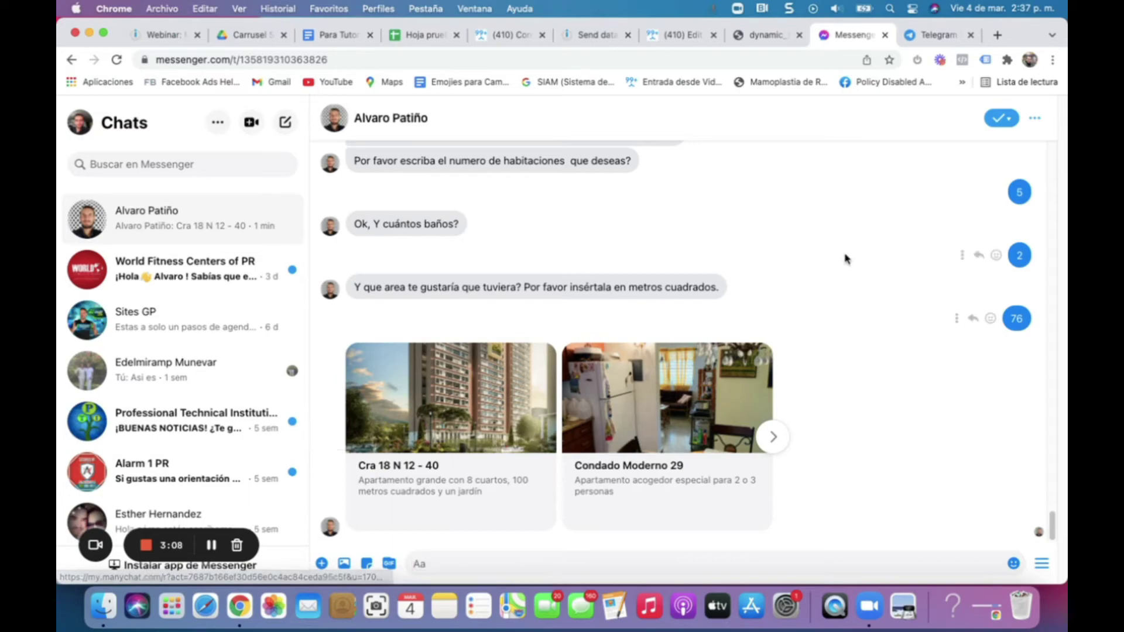
mouse_move(1016, 318)
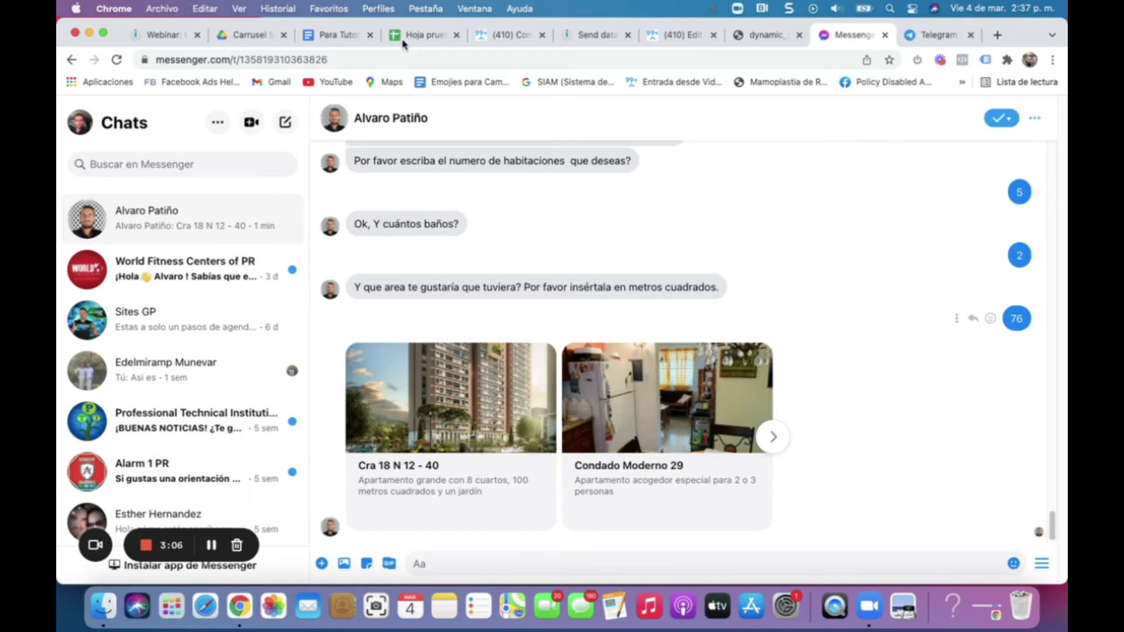
left_click(419, 34)
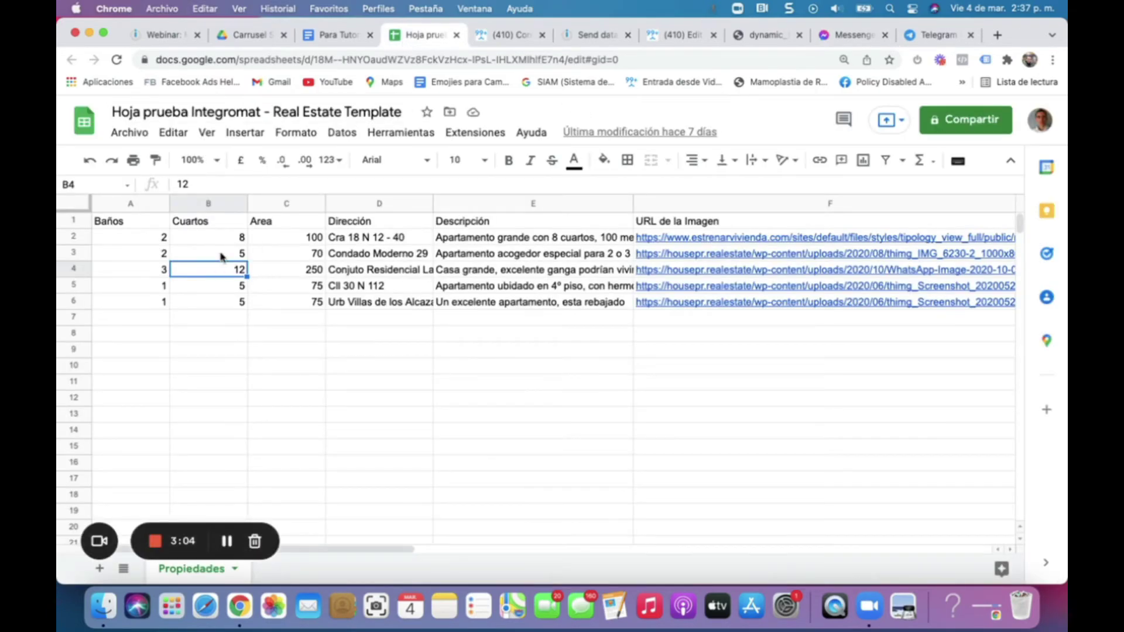
Inspect the room, bathroom and address values in rows 3 and 4 of the property sheet.
left_click(220, 254)
left_click(227, 273)
left_click(159, 258)
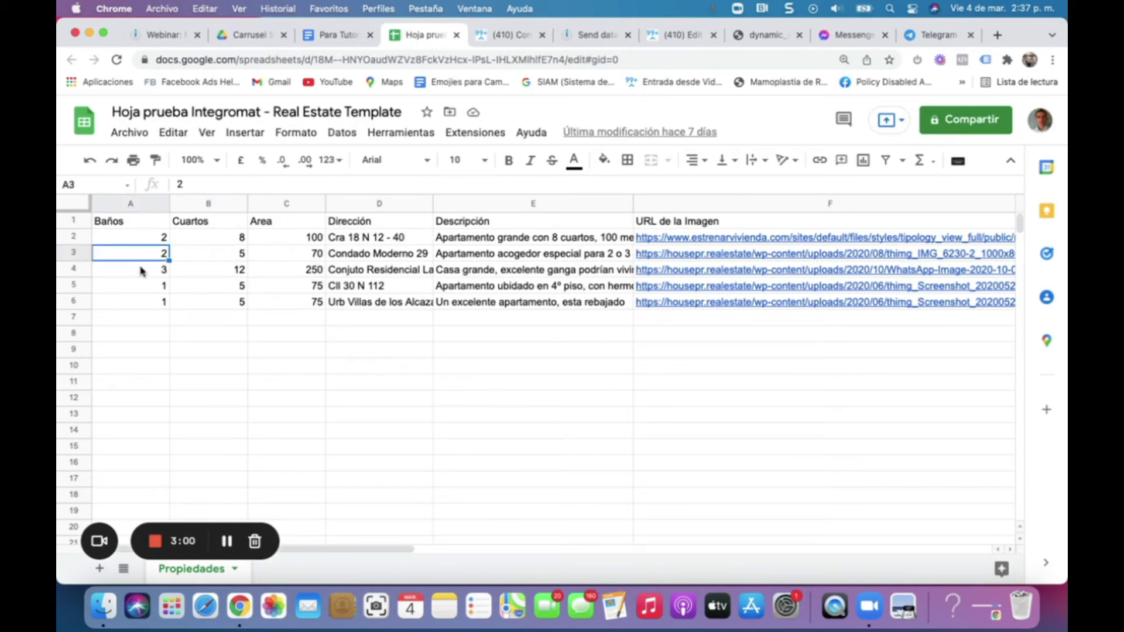
left_click(146, 271)
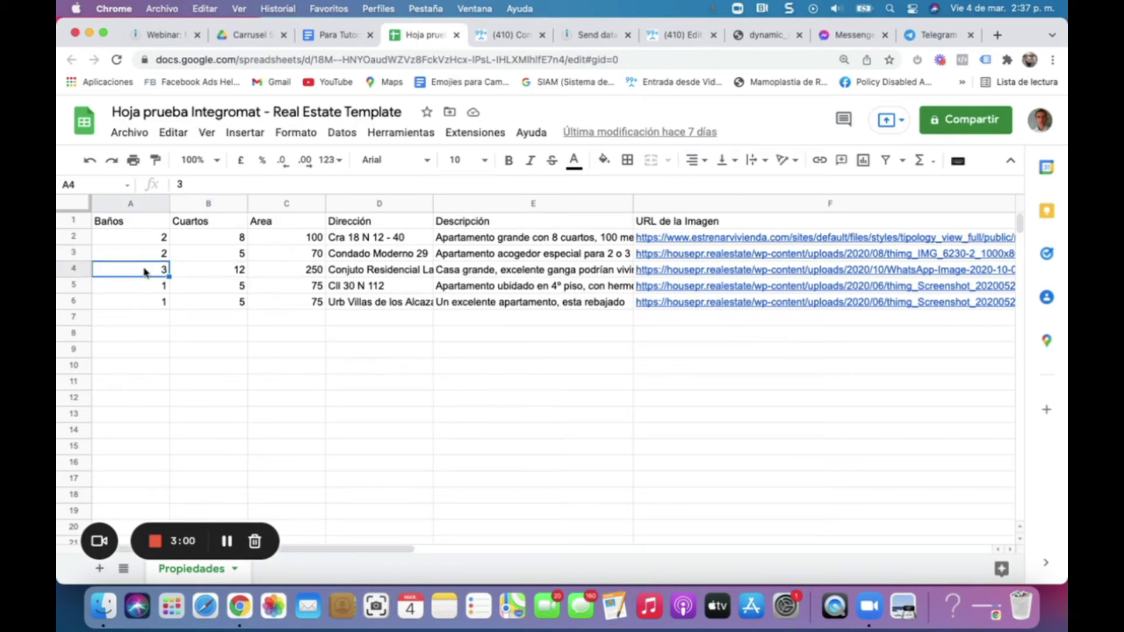
left_click(218, 255)
left_click(233, 271)
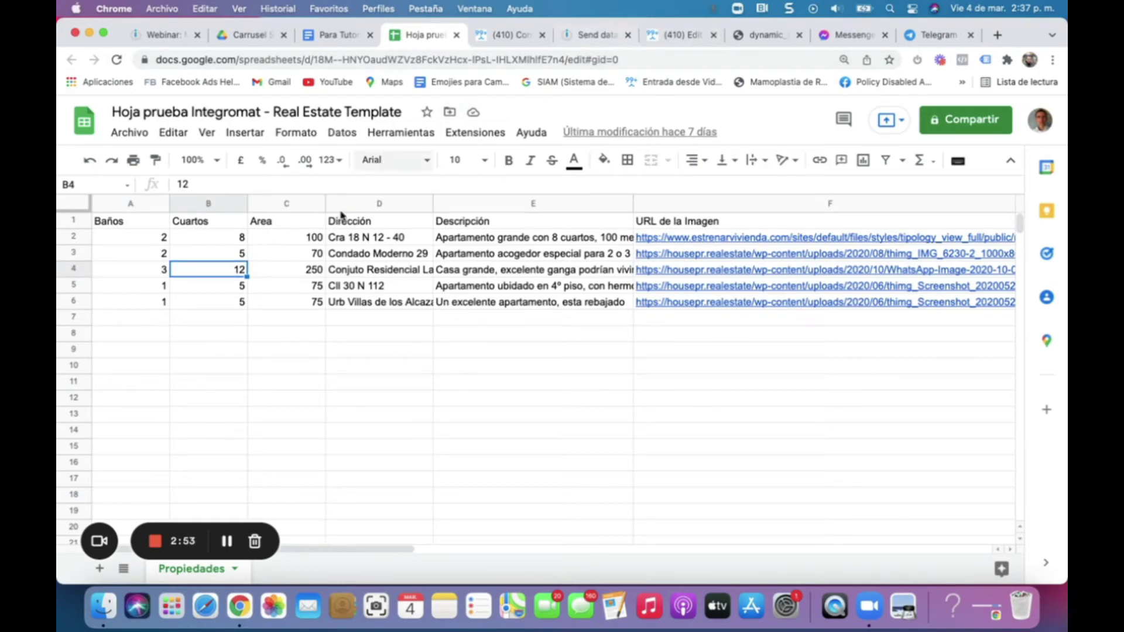
left_click(341, 255)
left_click(366, 273)
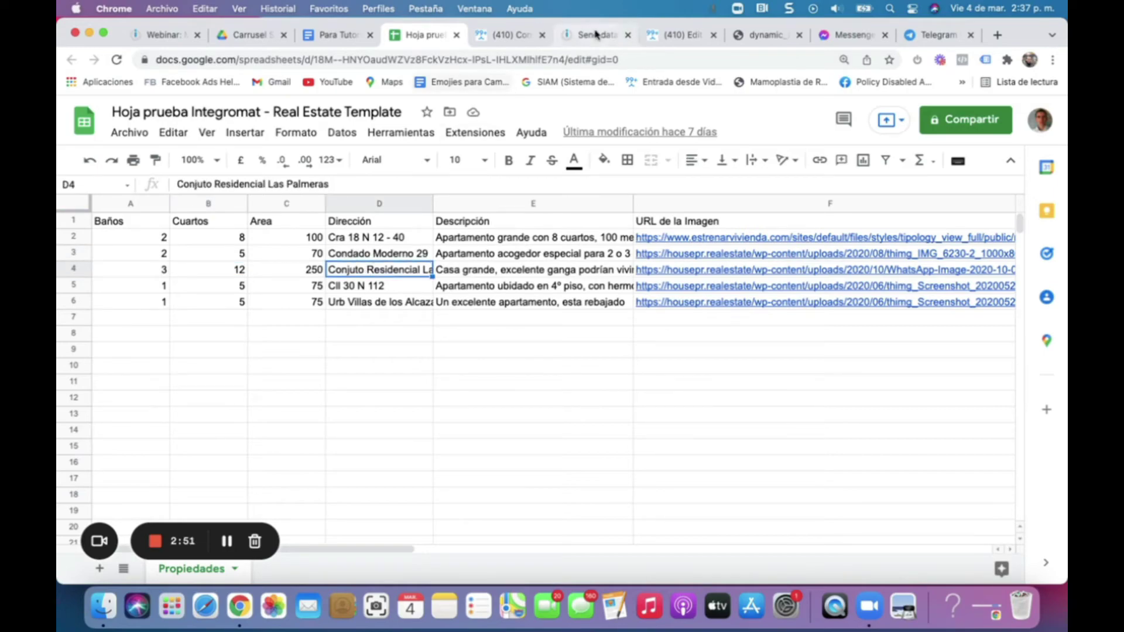
Compare the Messenger gallery against the sheet's Cuartos values in cells B2 and B4.
left_click(851, 37)
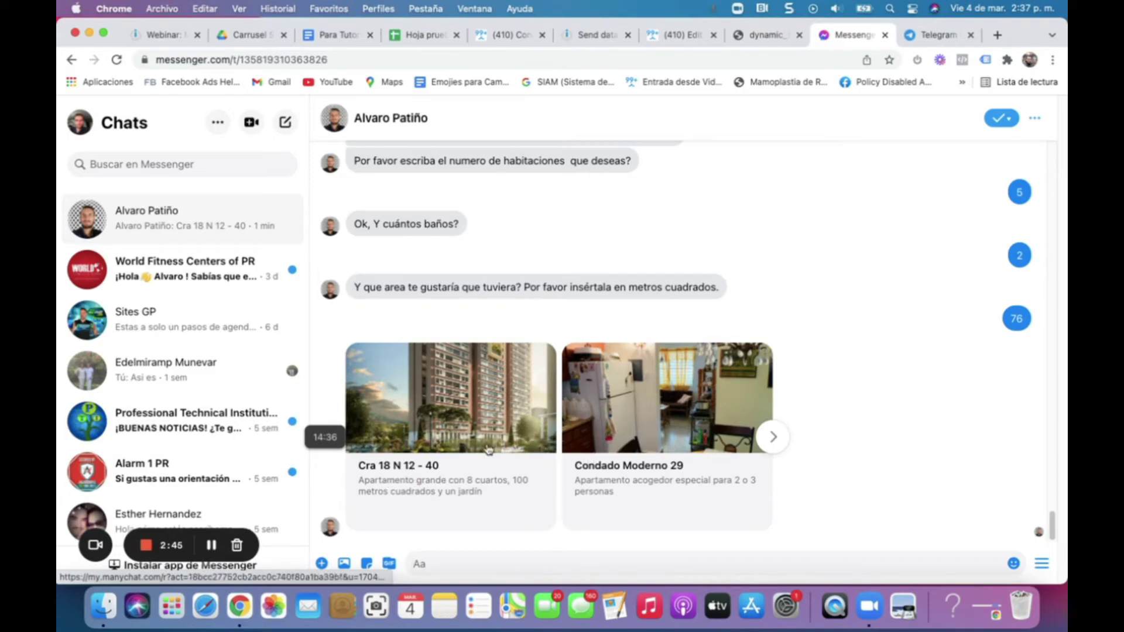
left_click(417, 41)
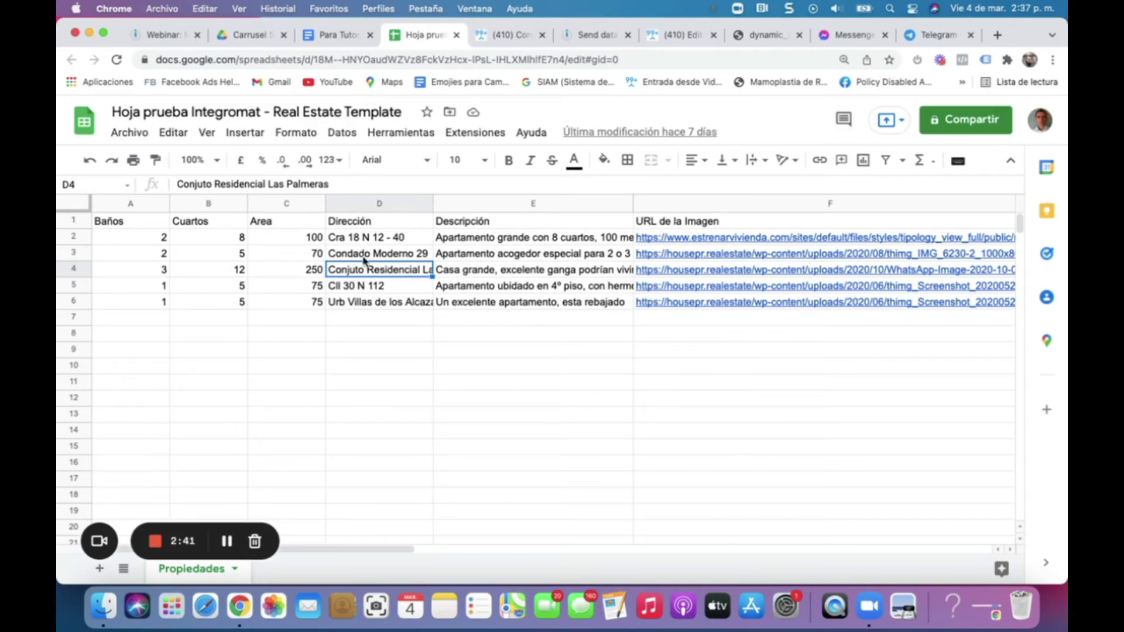
left_click(240, 241)
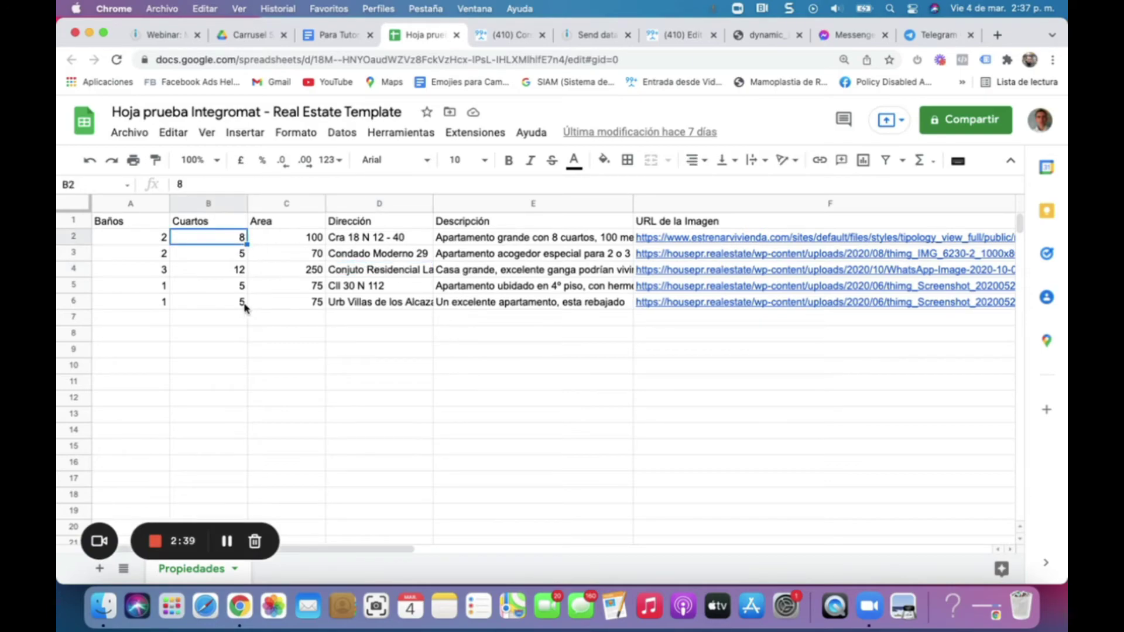
left_click(233, 276)
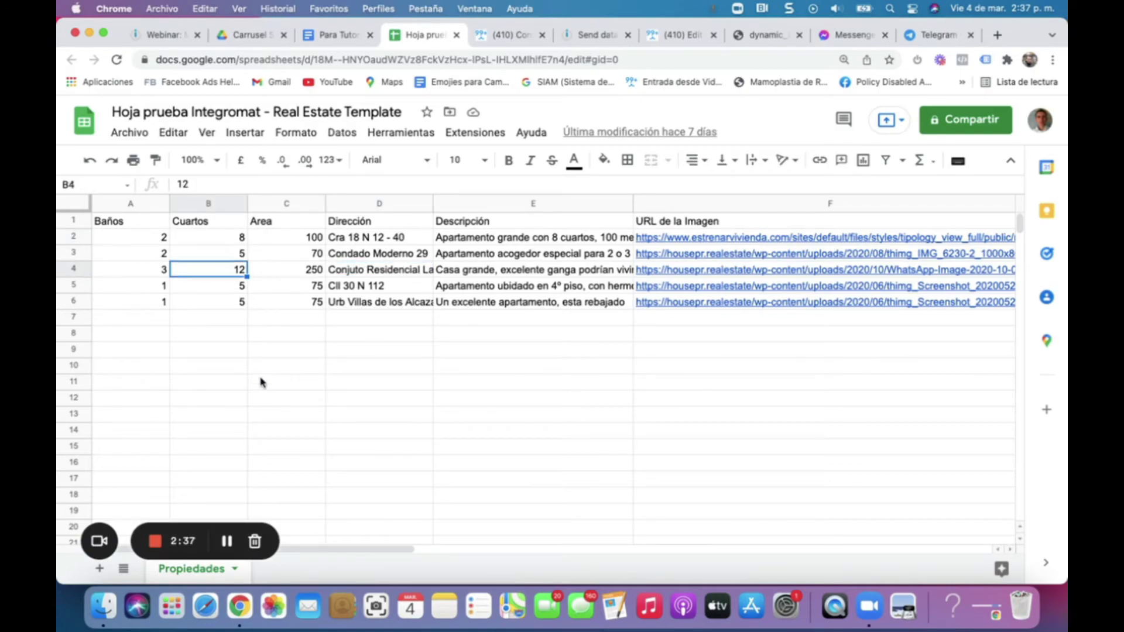
left_click(597, 35)
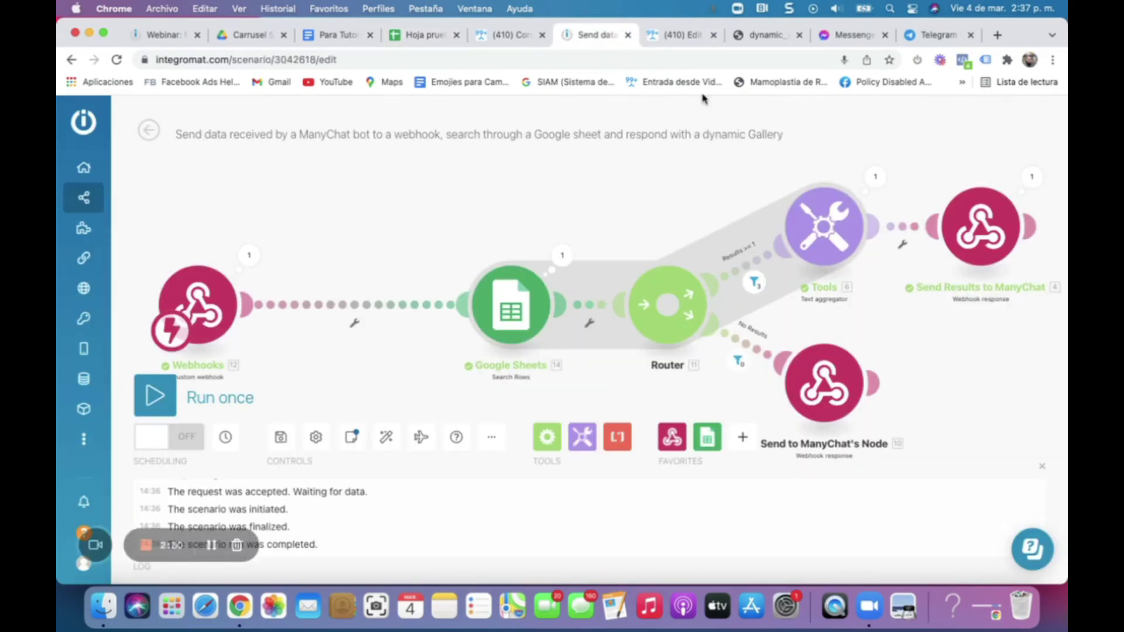
Scroll the Messenger gallery to its last card and tap 'Nueva Búsqueda' to restart the search.
left_click(854, 37)
scroll(775, 437, "right", 5)
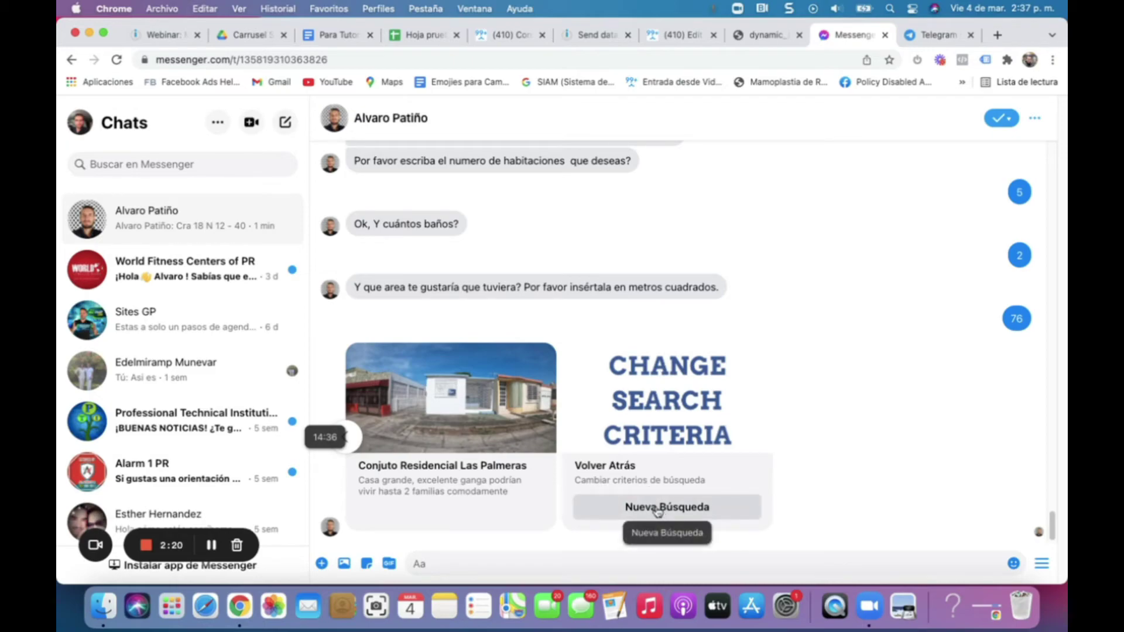
left_click(658, 510)
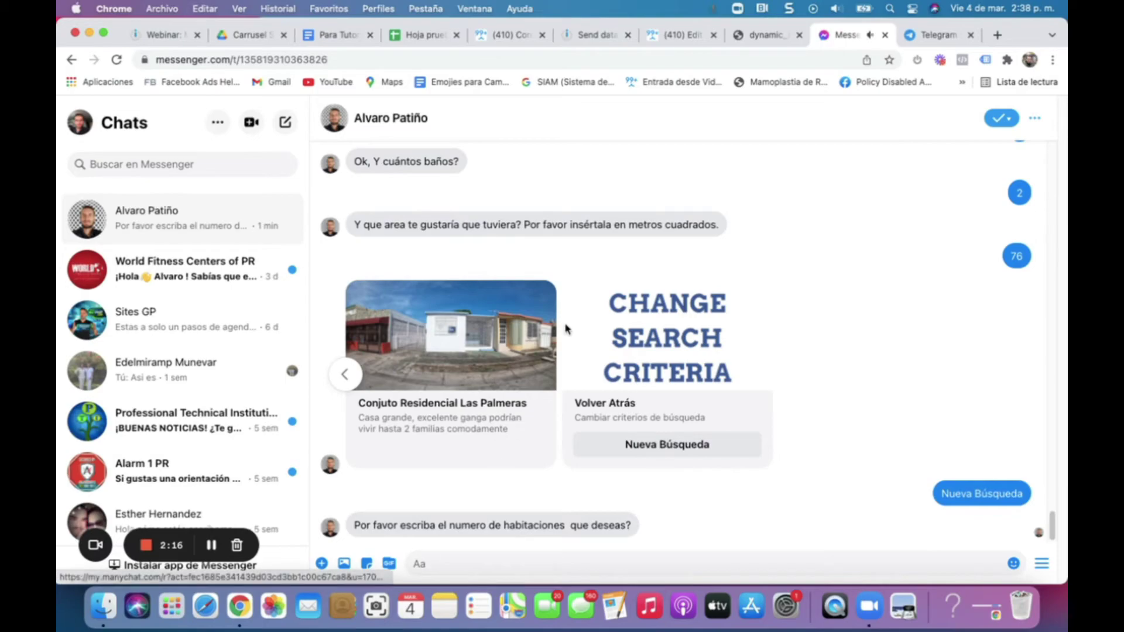
left_click(679, 35)
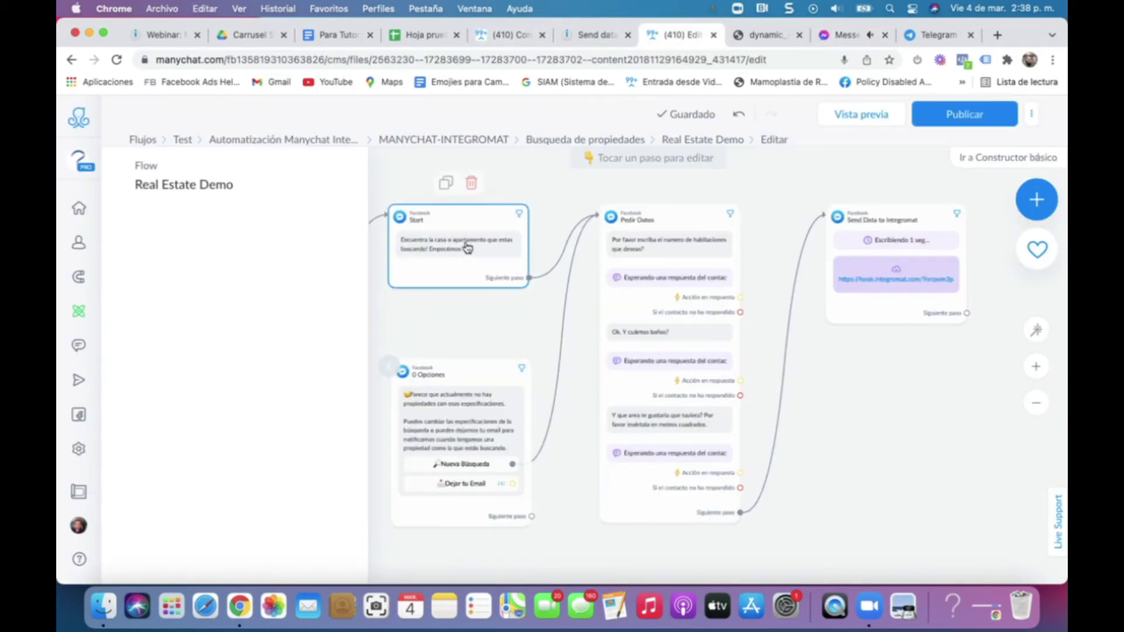
Collapse the flow panel, run the Integromat scenario once, and preview the Real Estate Demo flow.
left_click(455, 302)
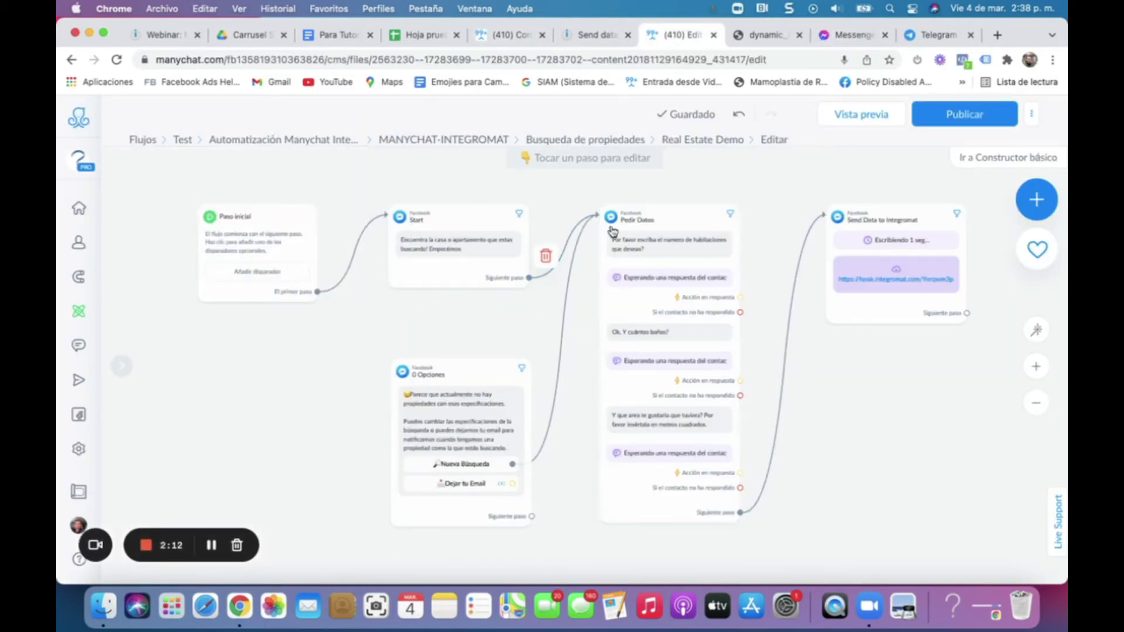
left_click(589, 35)
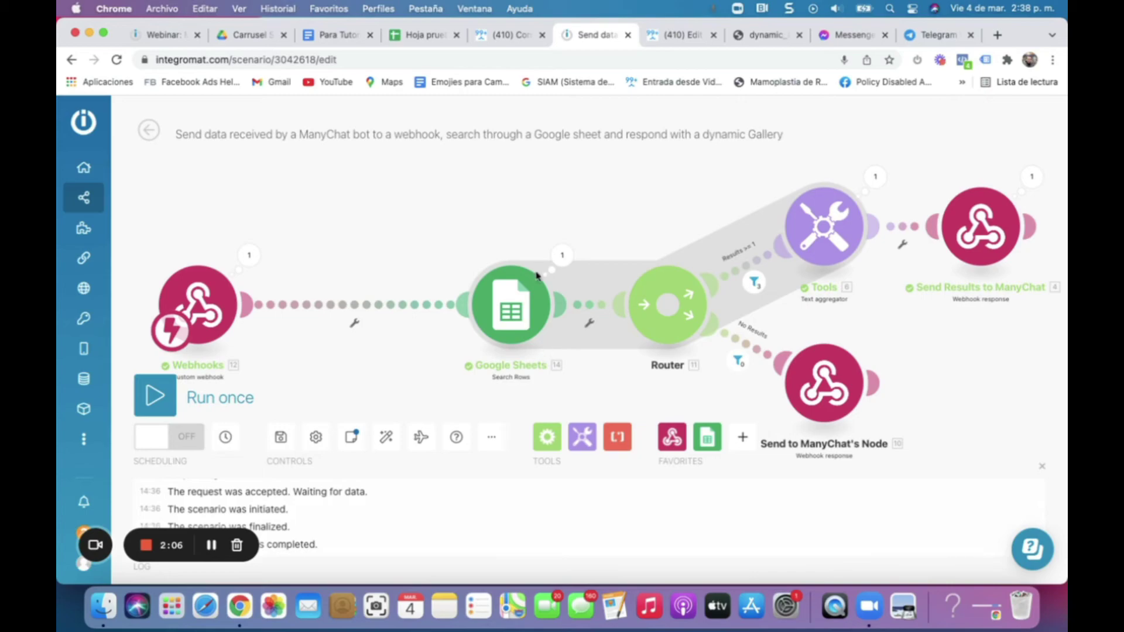
left_click(164, 398)
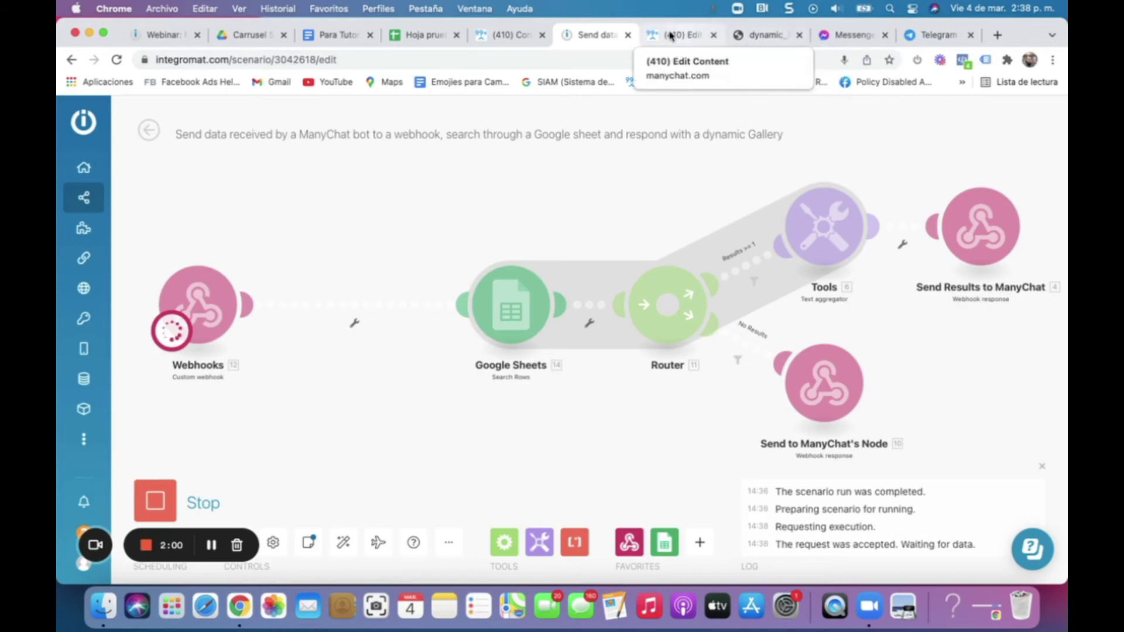
left_click(850, 38)
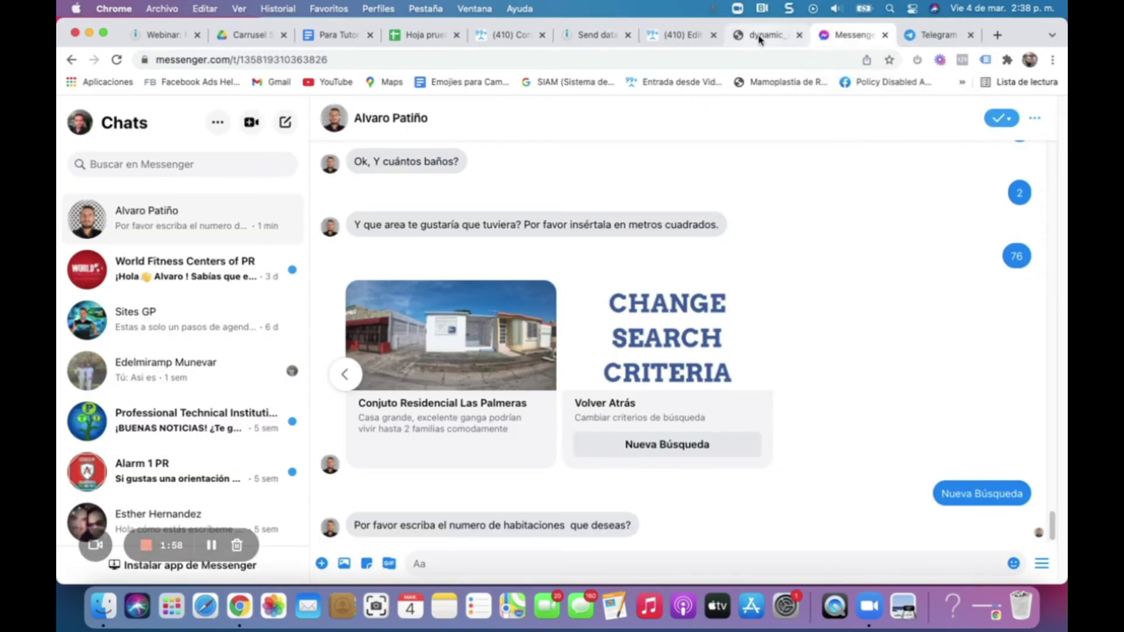
left_click(682, 37)
left_click(863, 113)
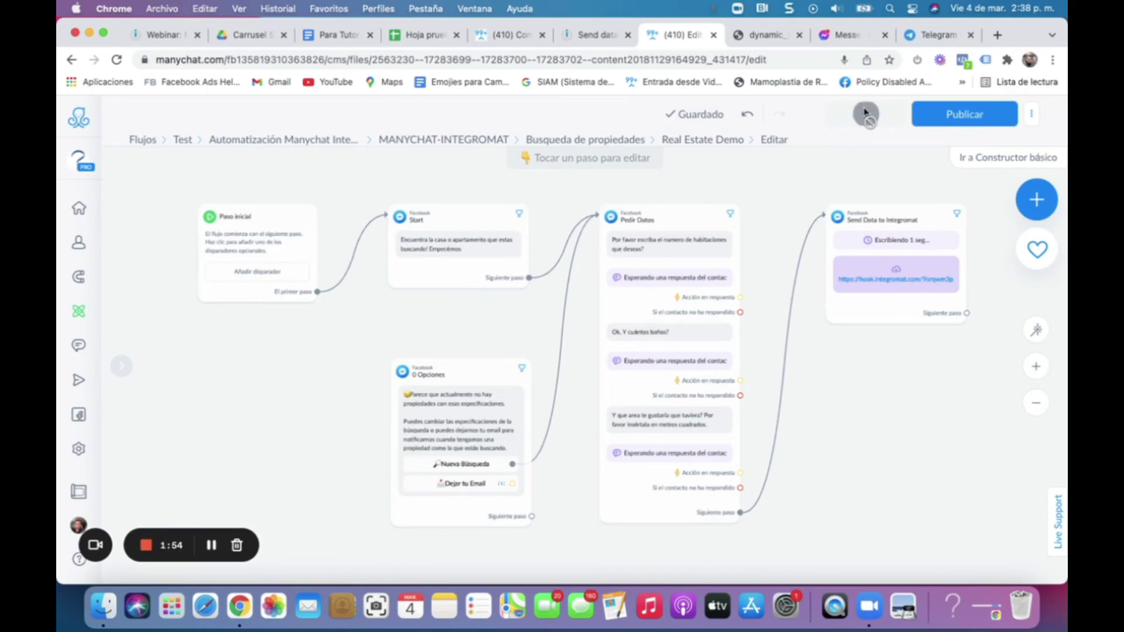
left_click(845, 37)
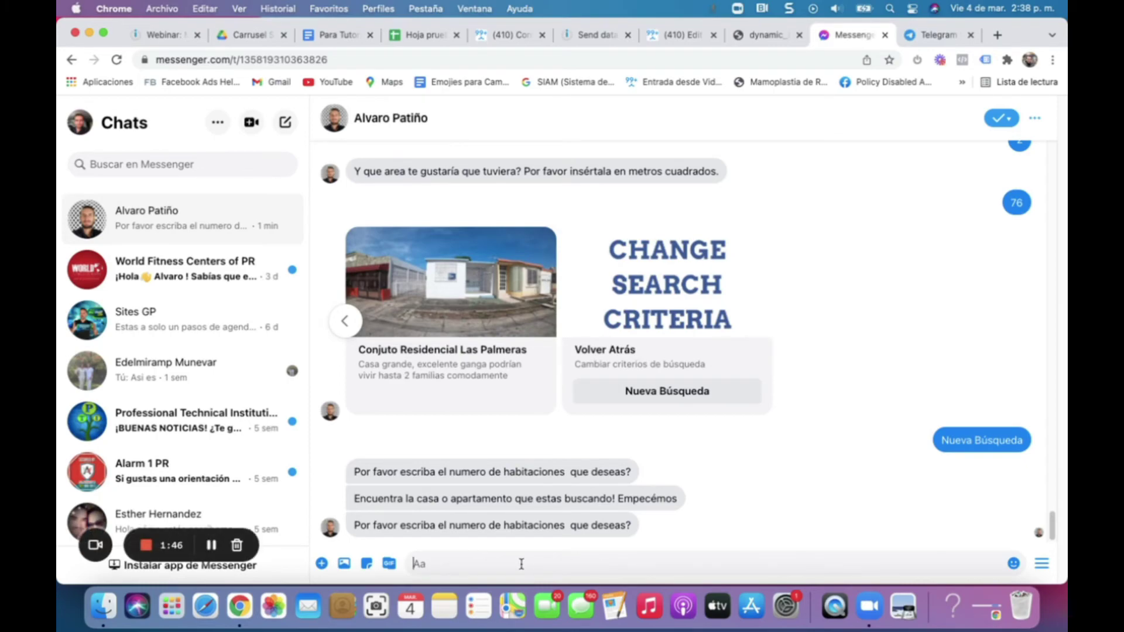
Answer 20 rooms, 8 bathrooms and 100 in Messenger, then choose Volver Atras on the 0 resultados card.
type("20")
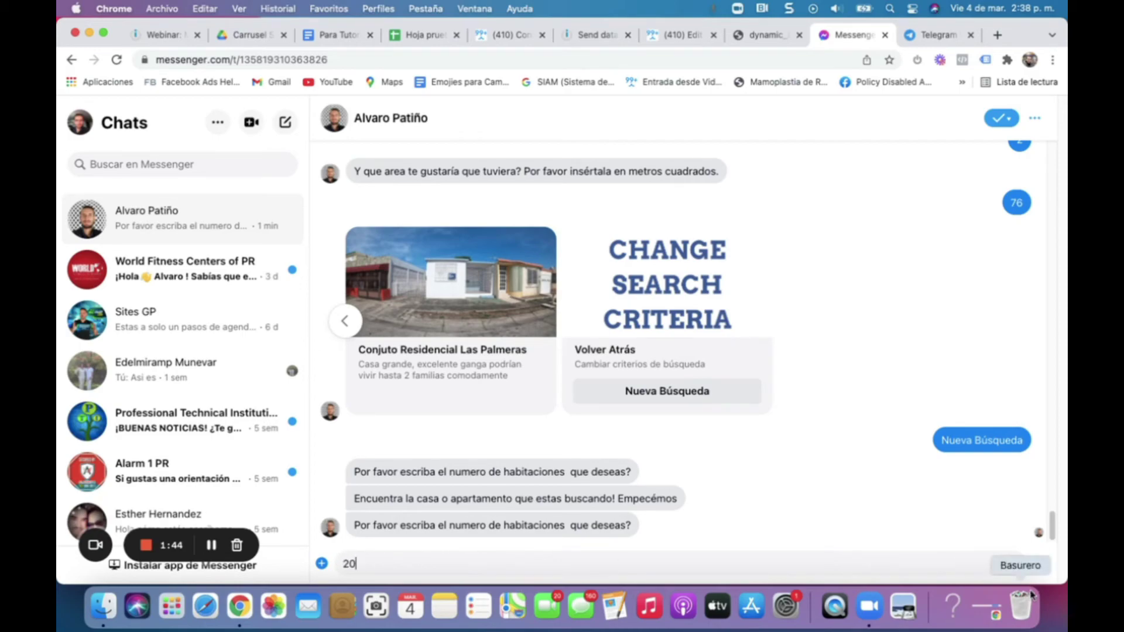
left_click(1041, 563)
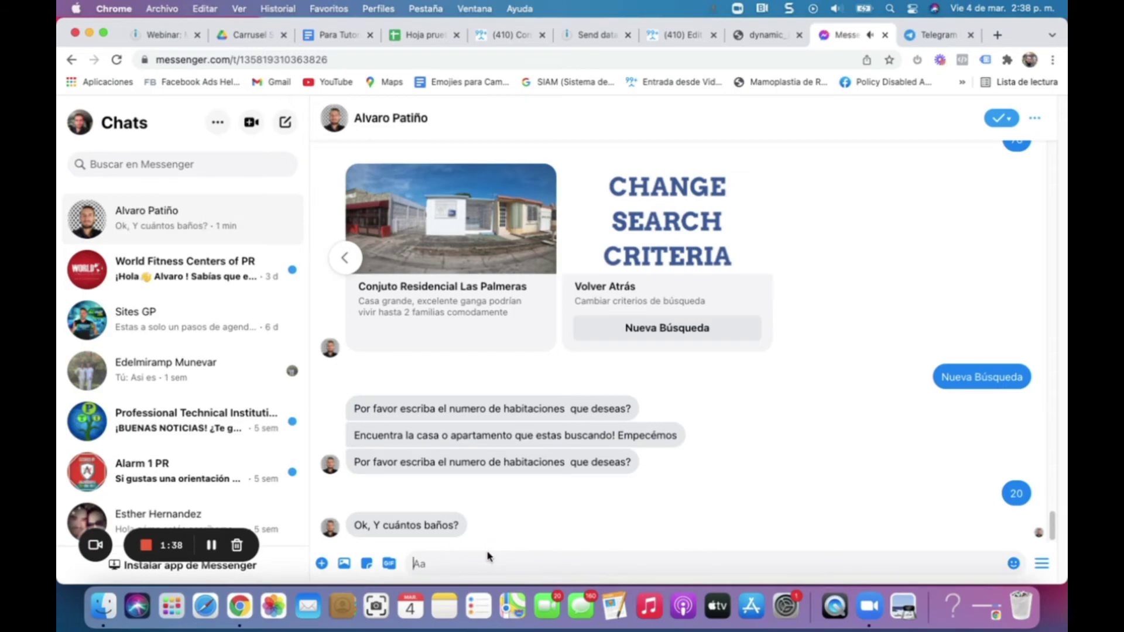
type("8")
key("Return")
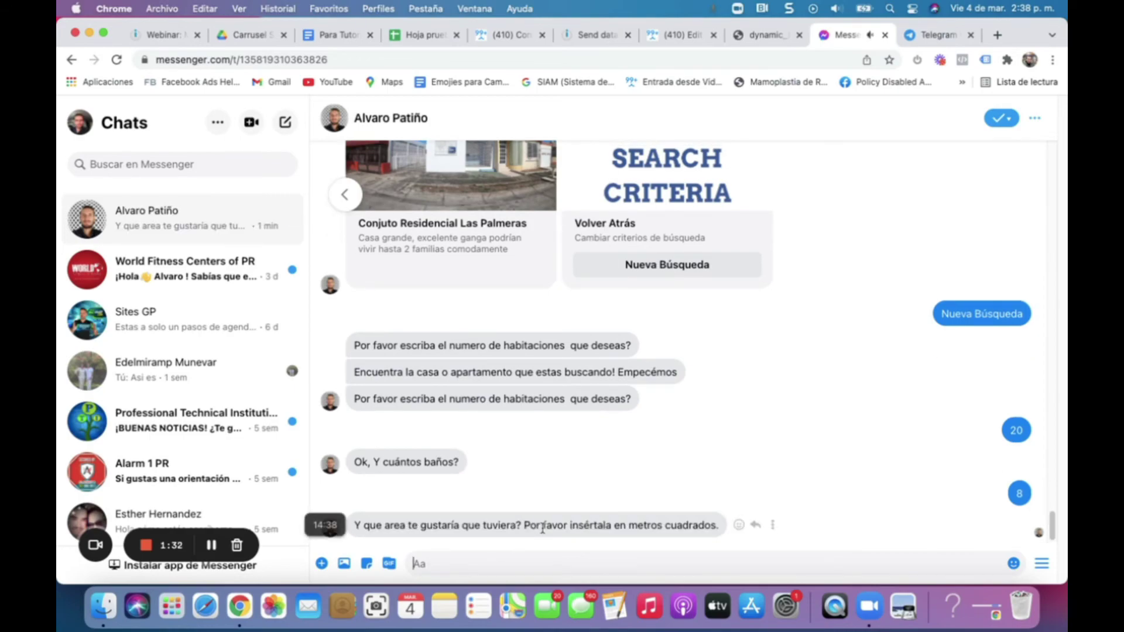
type("1")
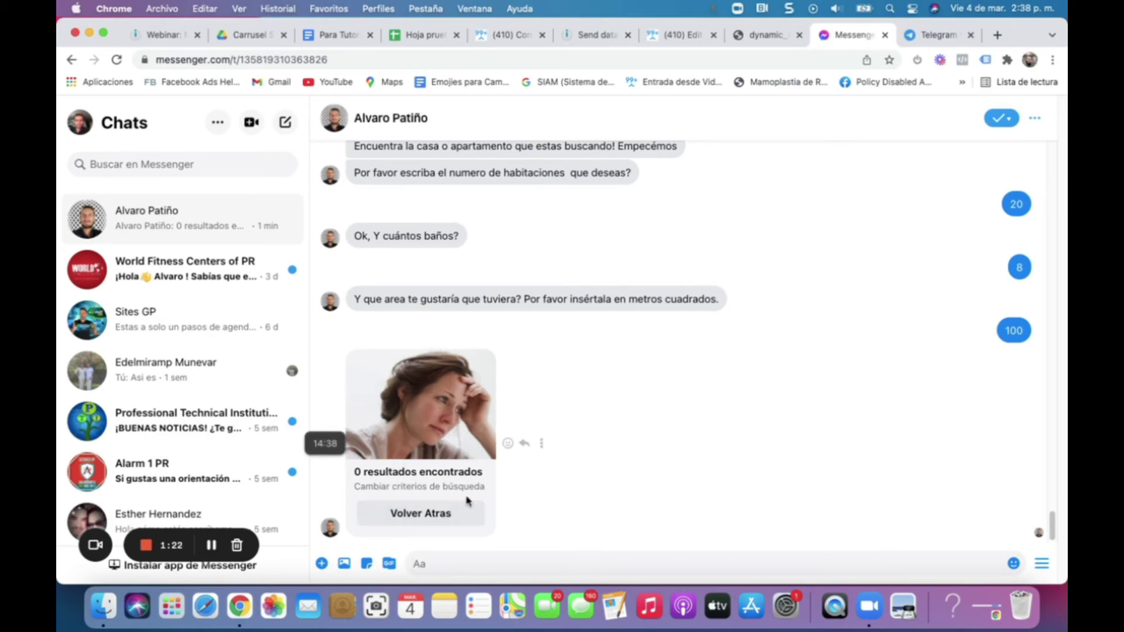
left_click(423, 514)
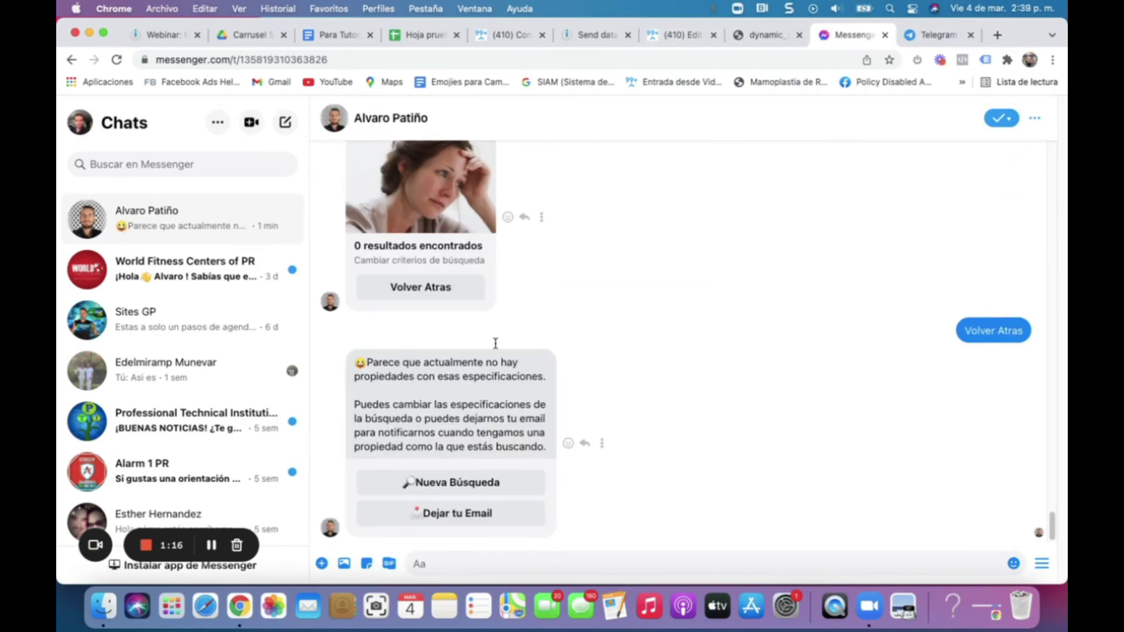
left_click(664, 41)
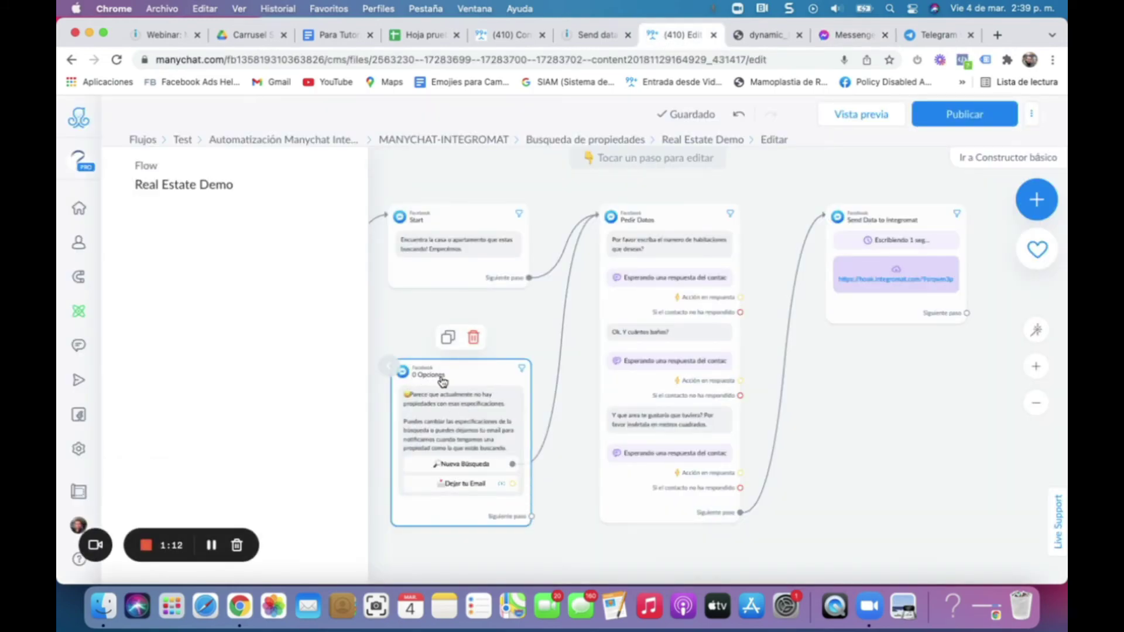
Open the Integromat scenario's Google Sheets search module settings for the 'Propiedades' sheet.
left_click(851, 36)
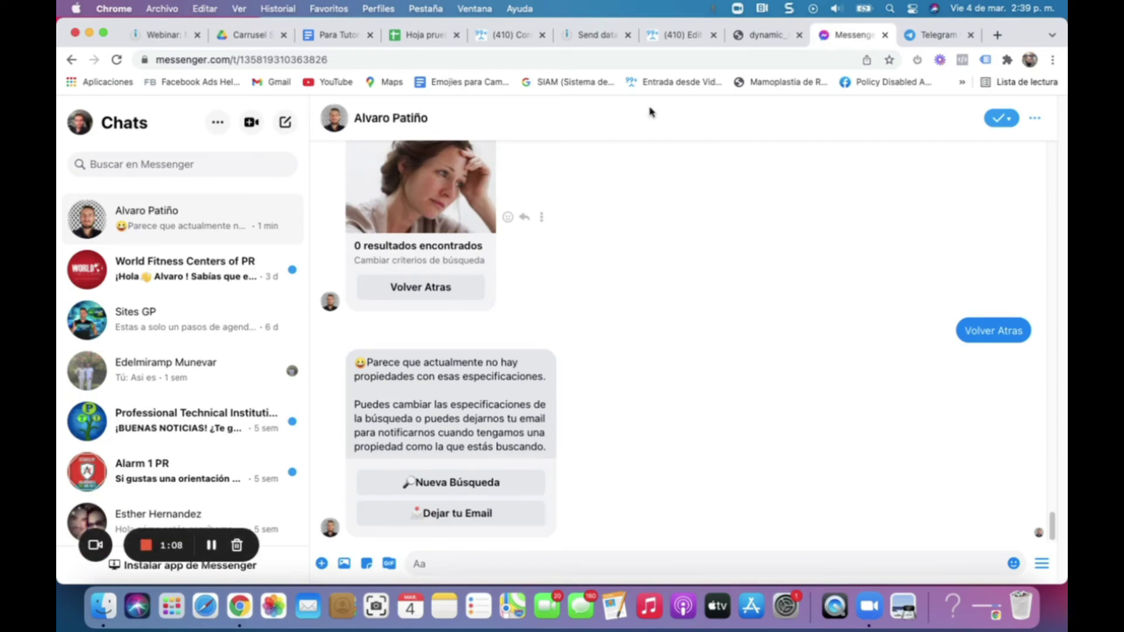
key("super+4")
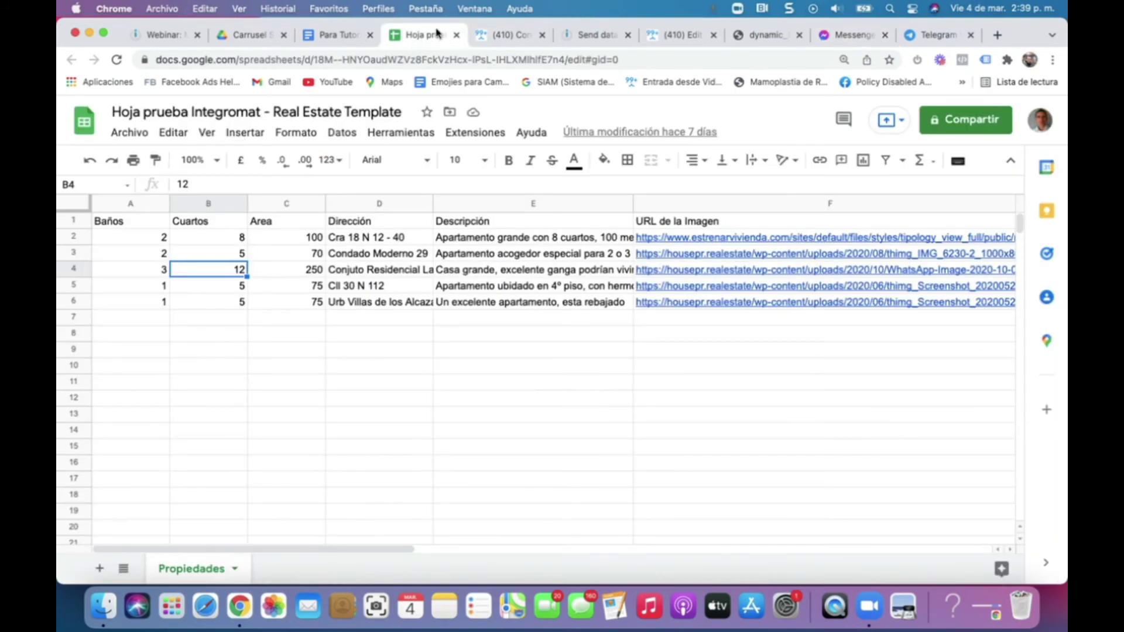
left_click(558, 36)
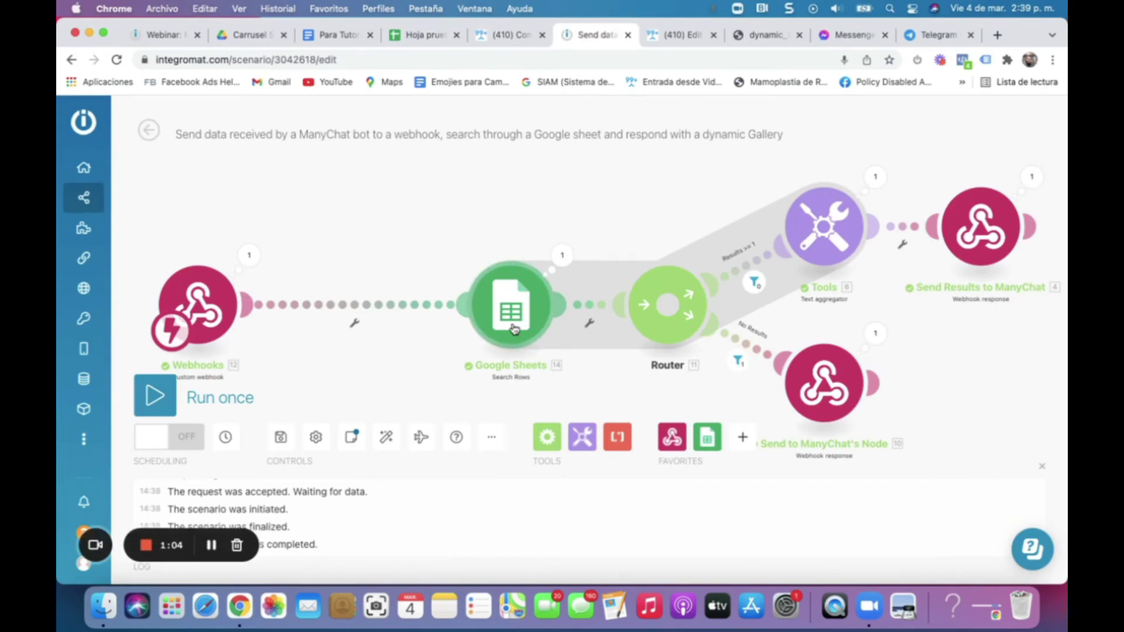
left_click(513, 328)
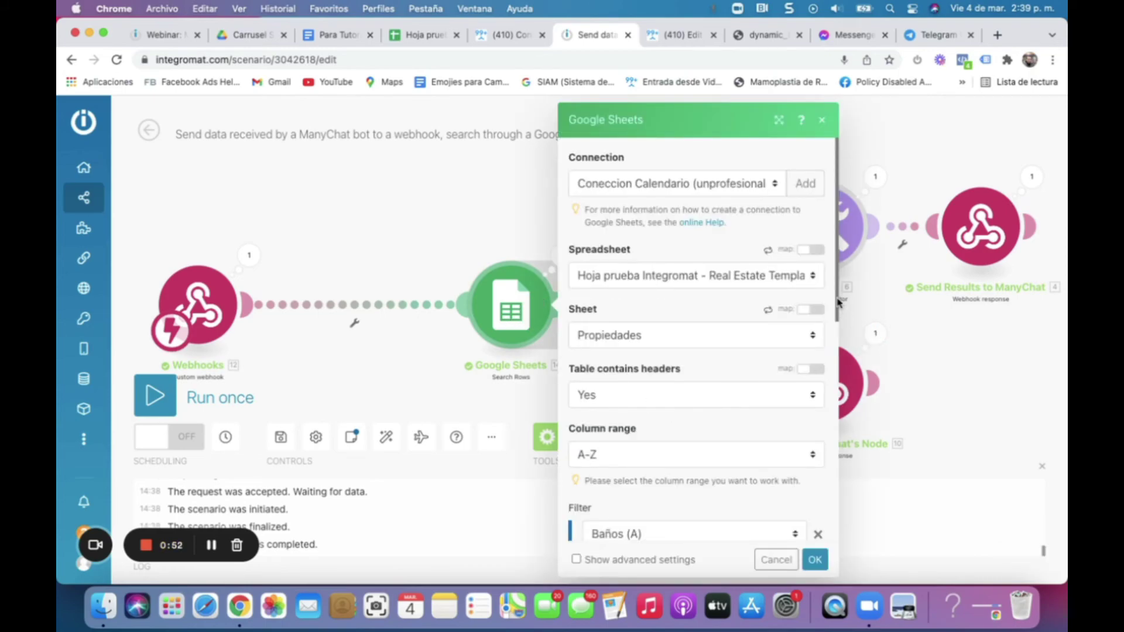
left_click_drag(837, 301, 837, 391)
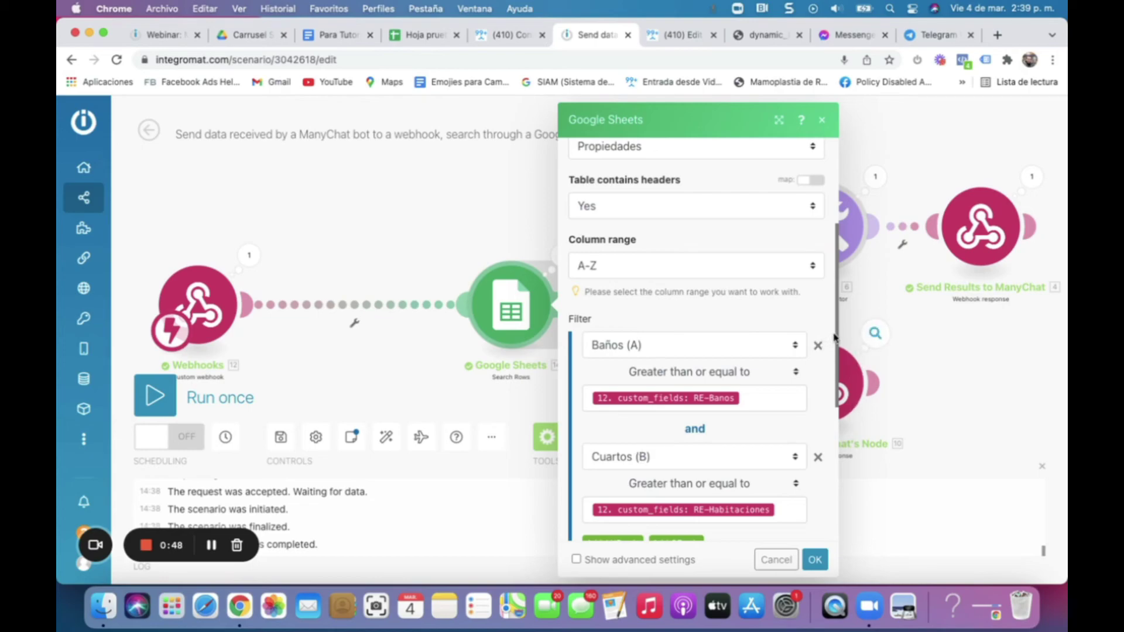
left_click_drag(837, 339, 838, 397)
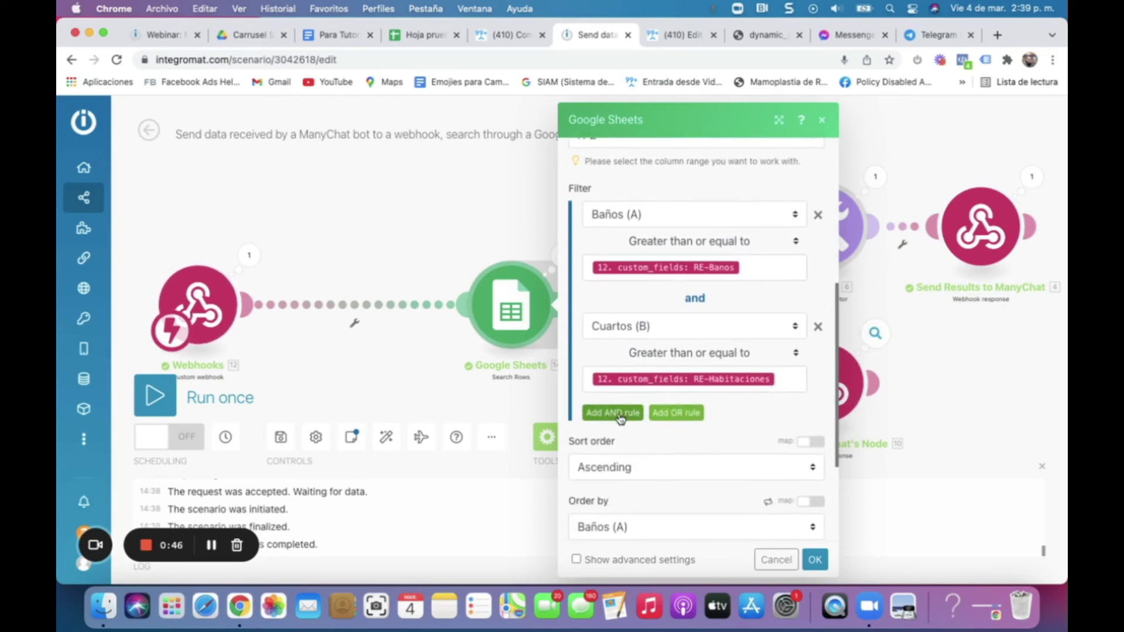